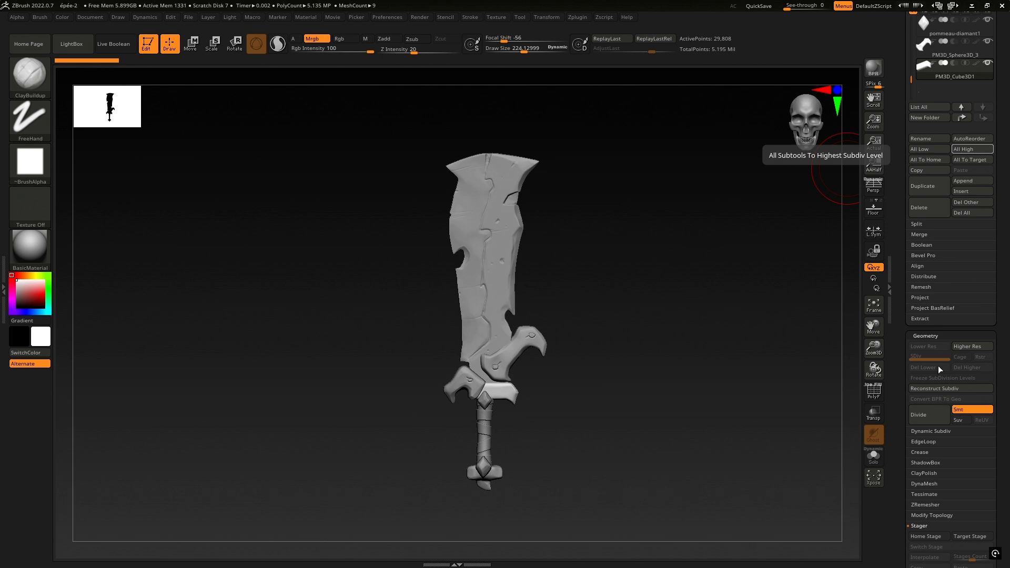
Step: Insert a Plane3D mesh as a new subtool of the sword
{"action": "left_click_drag", "start_coordinate": [997, 359], "coordinate": [993, 386]}
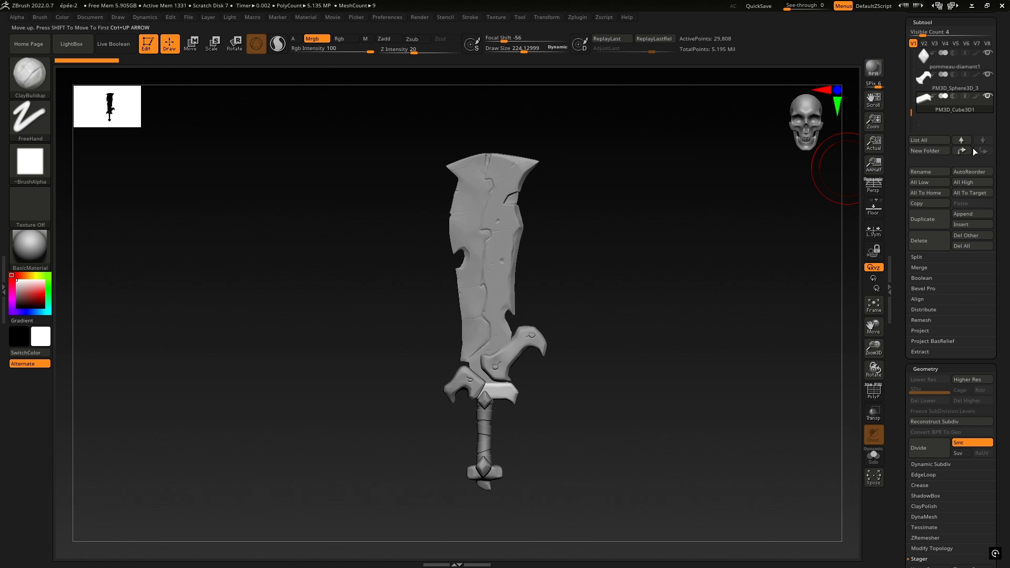
{"action": "left_click_drag", "start_coordinate": [997, 364], "coordinate": [998, 213]}
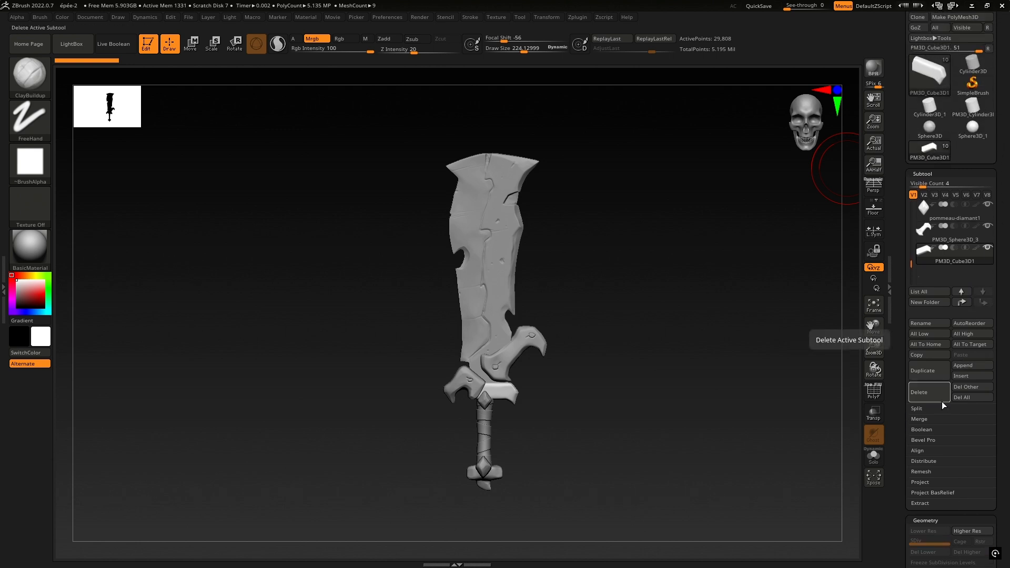
{"action": "left_click", "coordinate": [962, 377]}
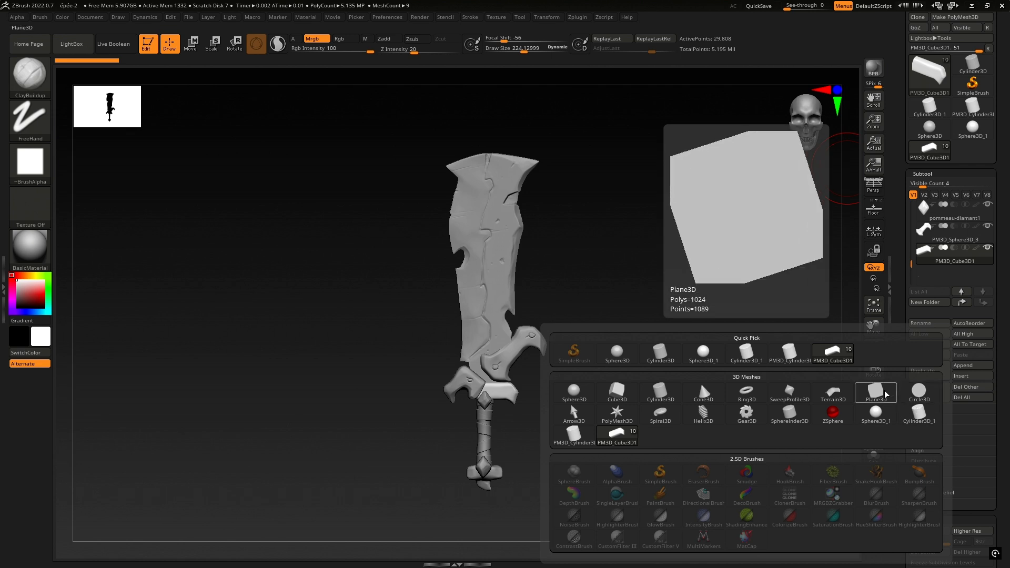
{"action": "left_click", "coordinate": [878, 394]}
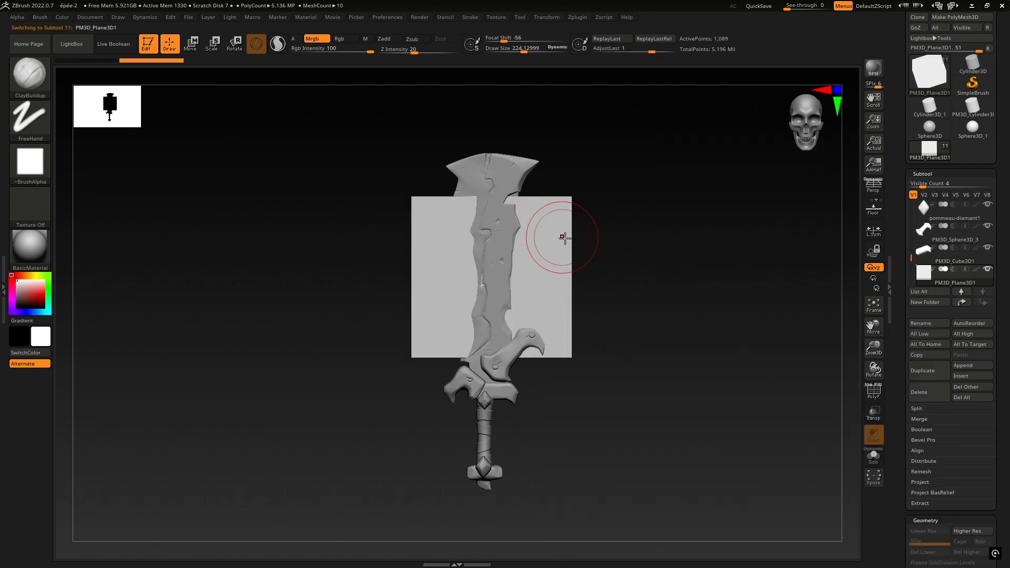
Step: Move the plane beside the sword and scale it up to roughly the sword's height
{"action": "key", "text": "w"}
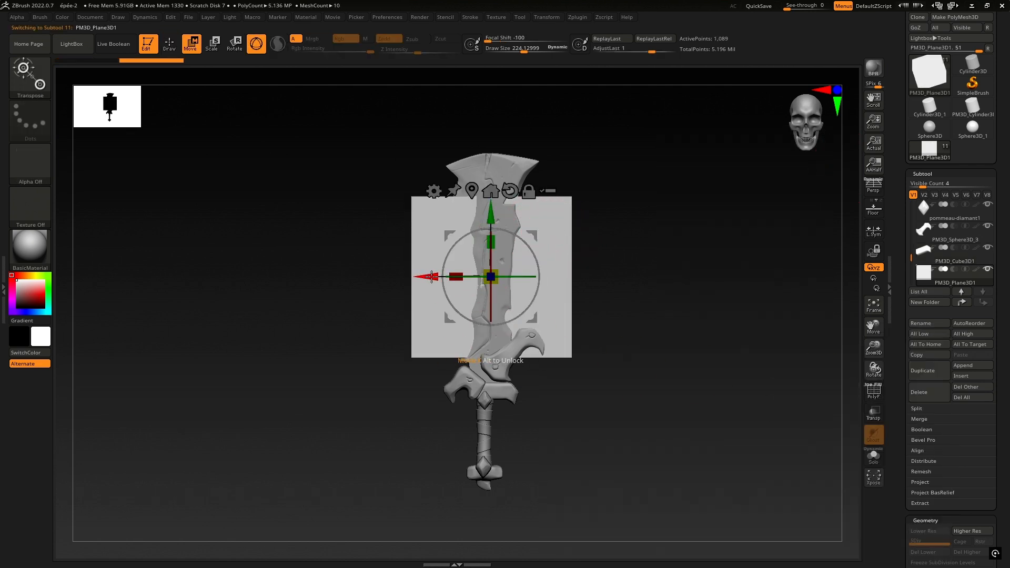
{"action": "left_click_drag", "start_coordinate": [415, 277], "coordinate": [192, 277]}
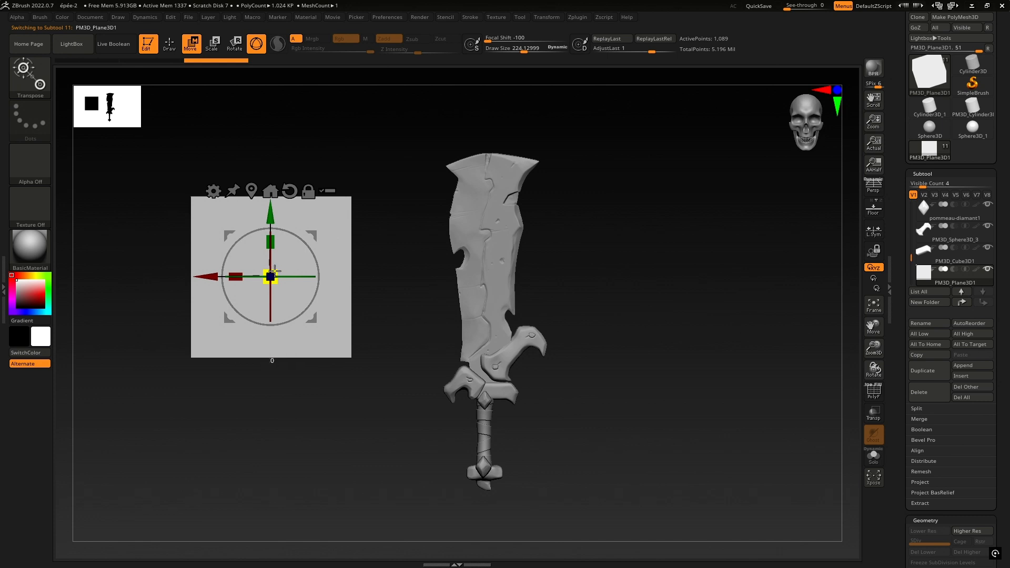
{"action": "left_click_drag", "start_coordinate": [270, 270], "coordinate": [303, 246]}
{"action": "left_click_drag", "start_coordinate": [262, 287], "coordinate": [288, 274]}
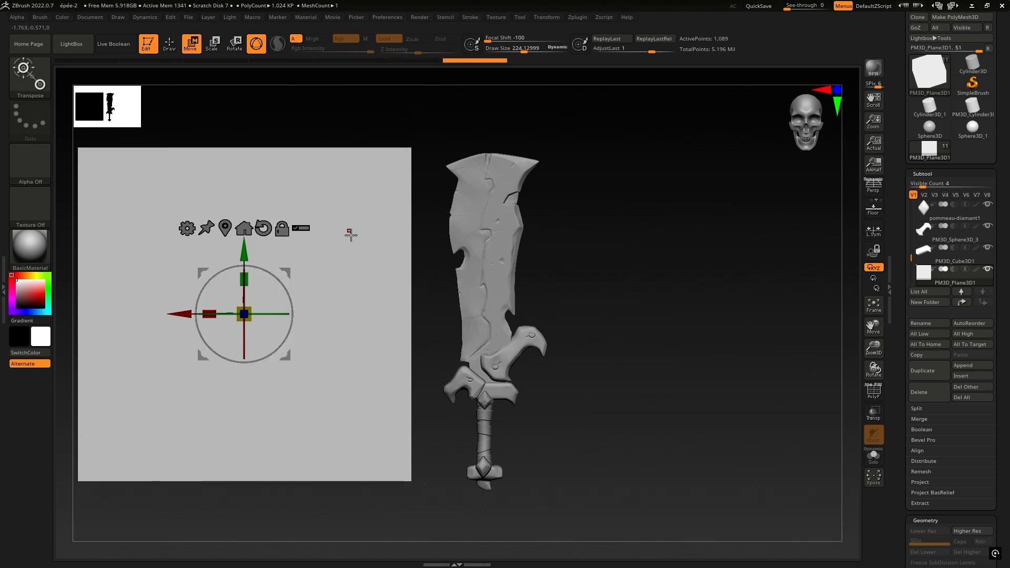
Step: Subdivide the plane to SDiv 5, checking its mesh density with Polyframe before and after
{"action": "left_click", "coordinate": [873, 393]}
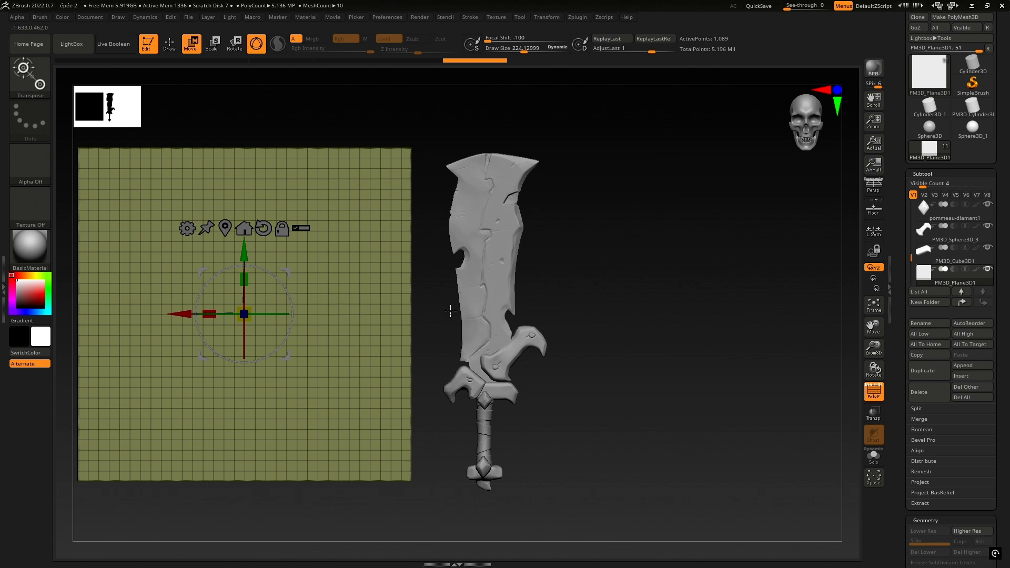
{"action": "left_click", "coordinate": [873, 392]}
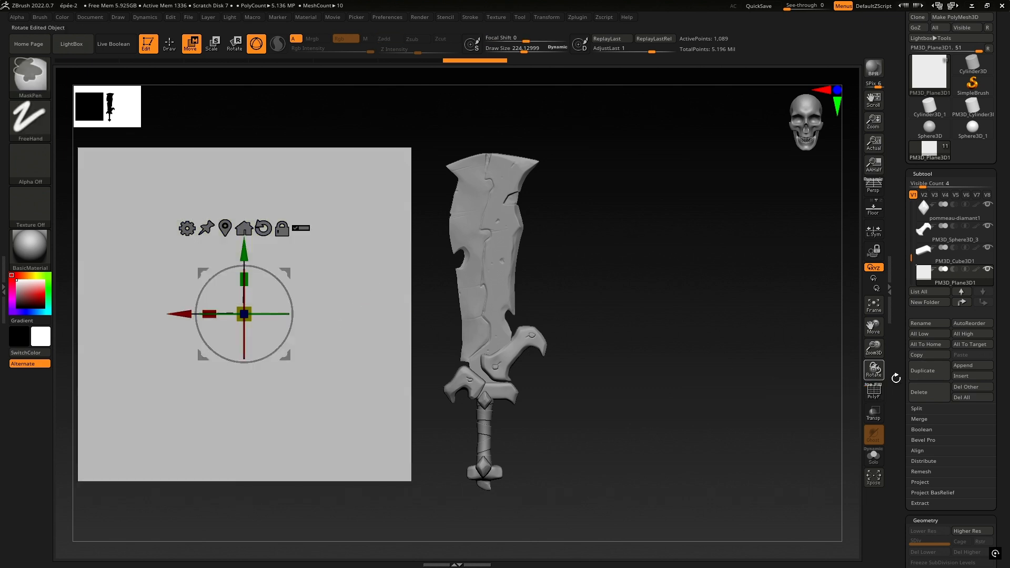
{"action": "scroll", "coordinate": [991, 345], "scroll_direction": "down", "scroll_amount": 3}
{"action": "scroll", "coordinate": [951, 316], "scroll_direction": "down", "scroll_amount": 2}
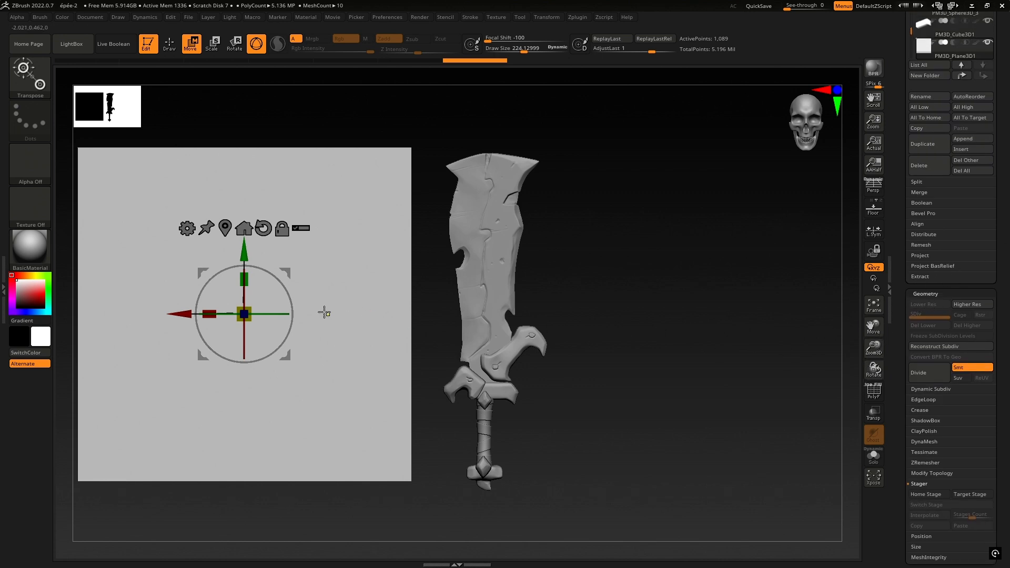
{"action": "key", "text": "ctrl+d"}
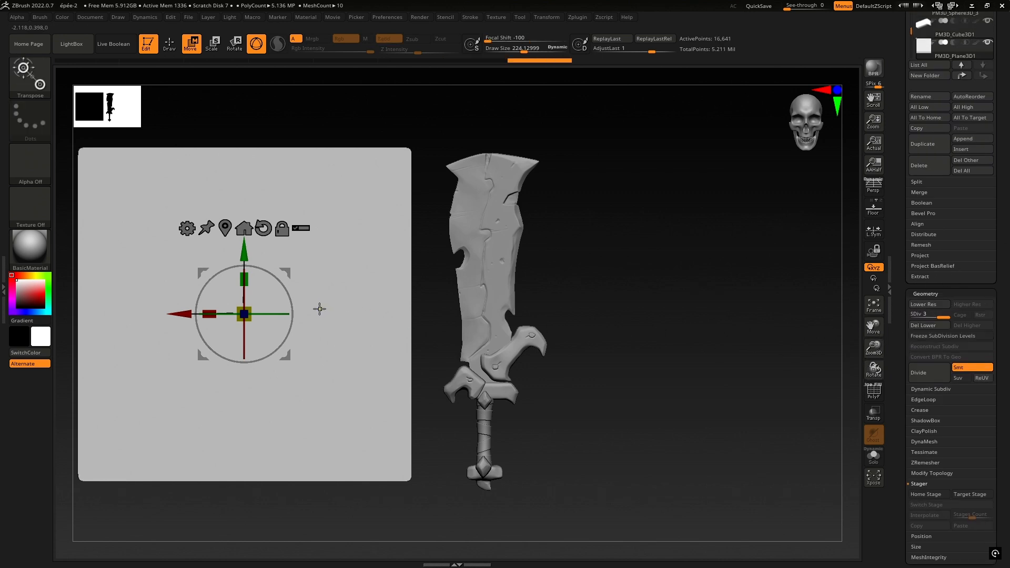
{"action": "key", "text": "ctrl+d"}
{"action": "key", "text": "ctrl+d"}
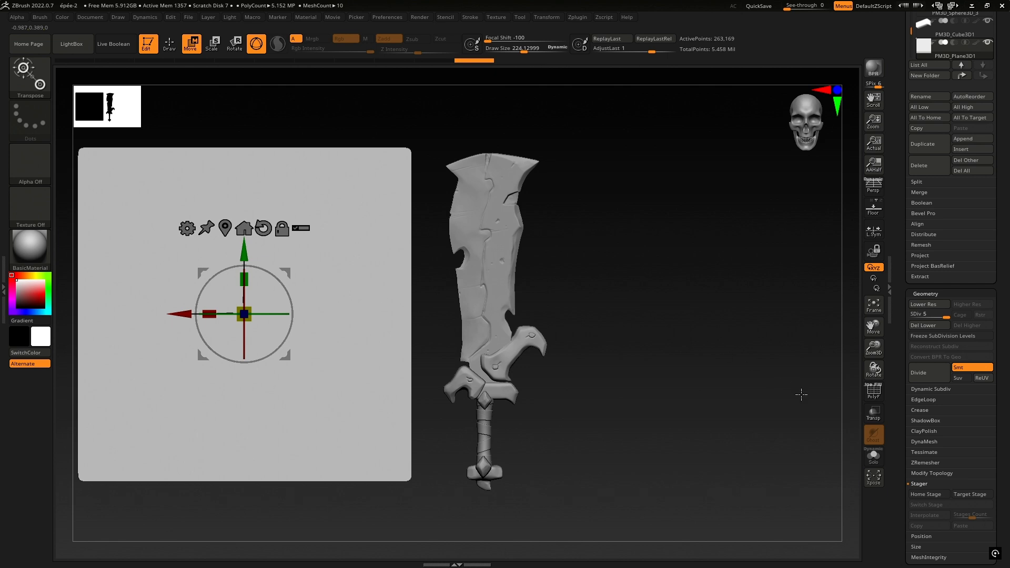
{"action": "left_click", "coordinate": [873, 392]}
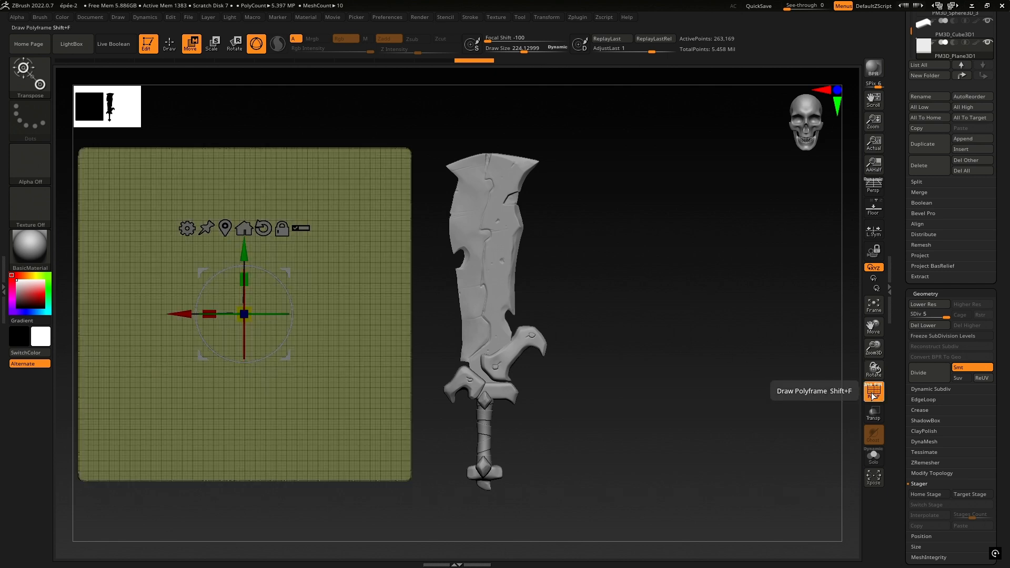
{"action": "left_click", "coordinate": [872, 398]}
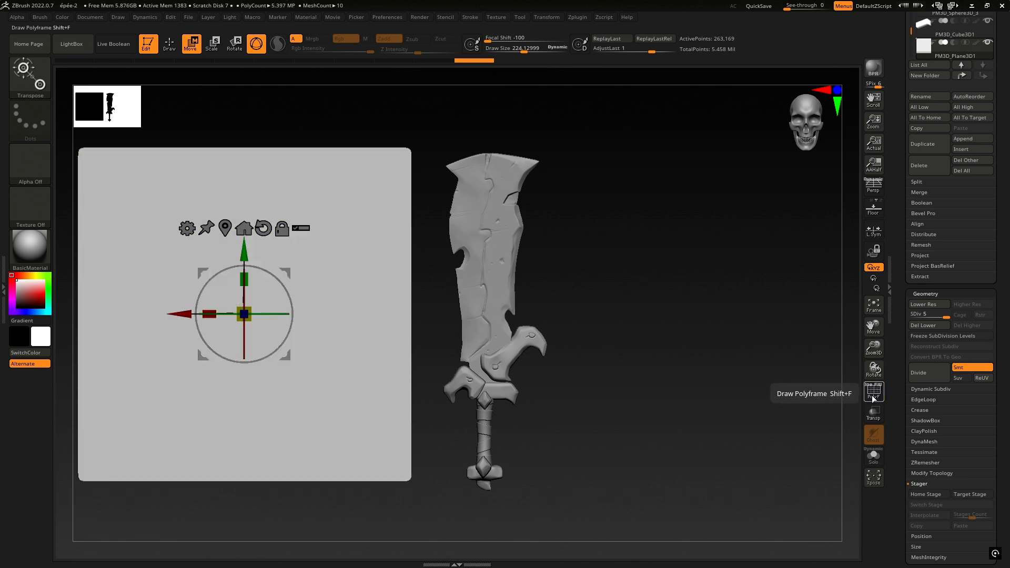
Step: Try the MatCap Gray material on the models, settling on SkinShade4
{"action": "left_click_drag", "start_coordinate": [565, 268], "coordinate": [657, 263], "text": "alt"}
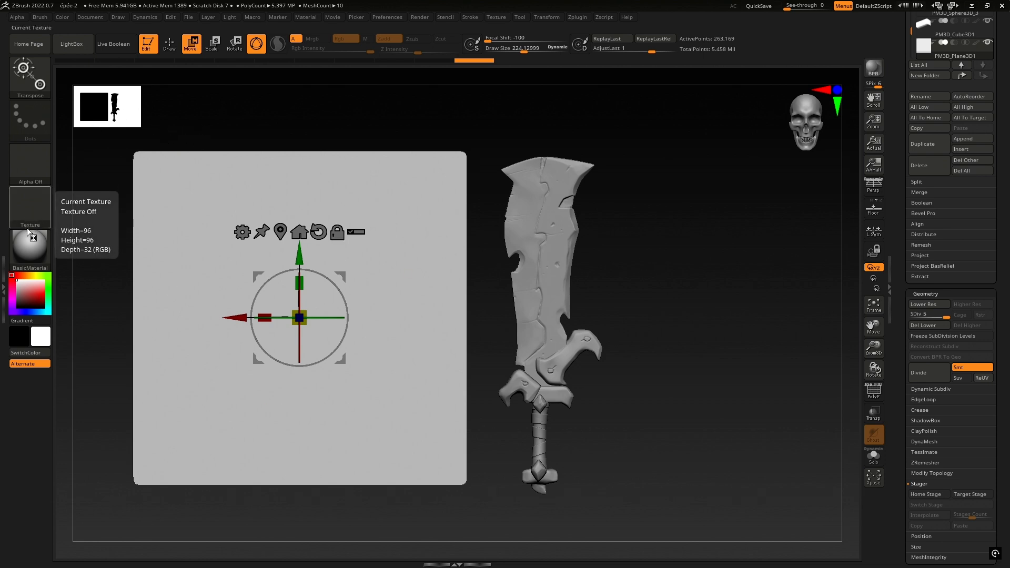
{"action": "left_click_drag", "start_coordinate": [374, 214], "coordinate": [413, 218], "text": "alt"}
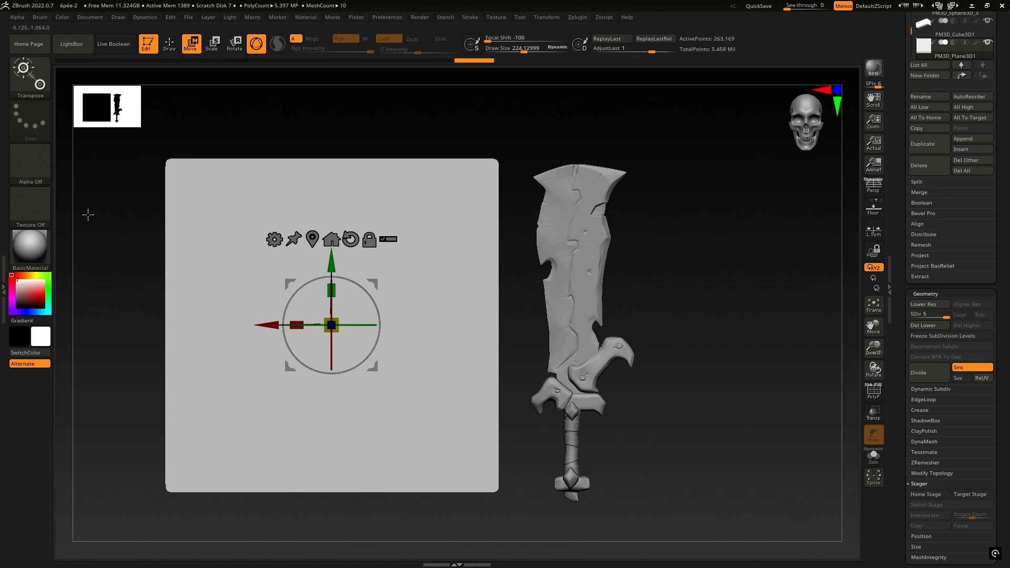
{"action": "left_click", "coordinate": [42, 243]}
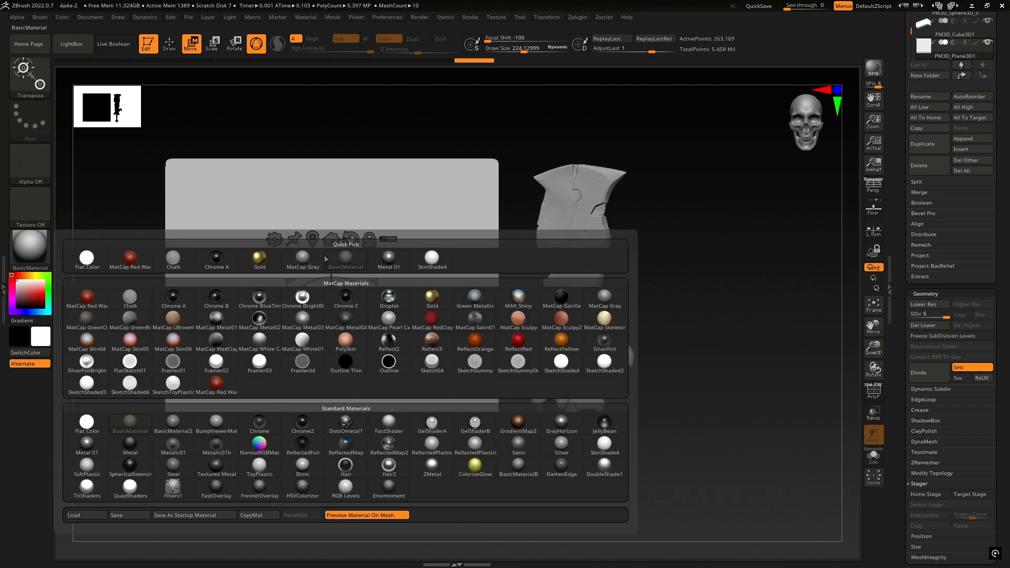
{"action": "left_click", "coordinate": [302, 258]}
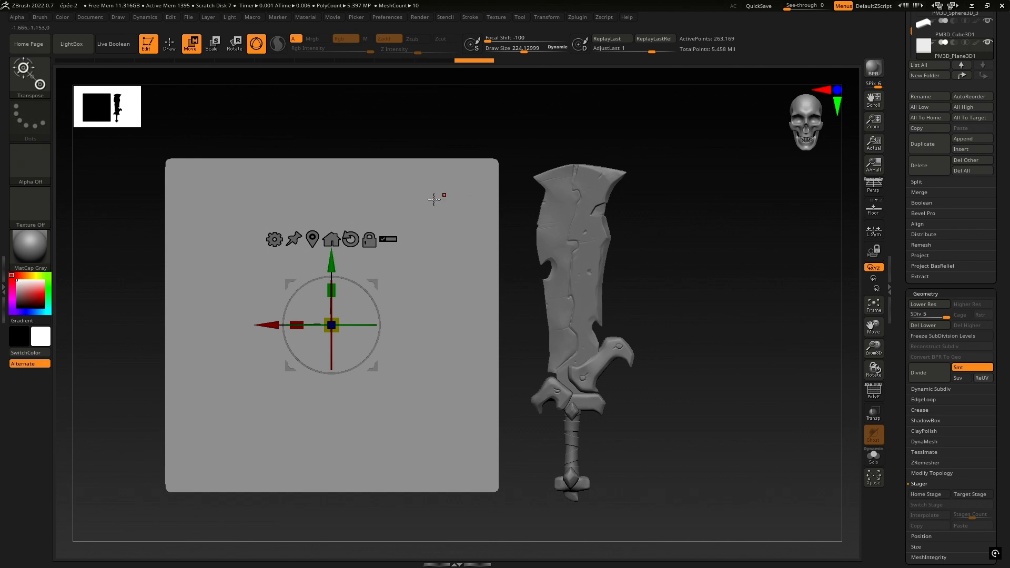
{"action": "mouse_move", "coordinate": [434, 199]}
{"action": "right_mouse_down"}
{"action": "mouse_move", "coordinate": [421, 210]}
{"action": "mouse_move", "coordinate": [433, 204]}
{"action": "right_mouse_up"}
{"action": "left_click", "coordinate": [30, 247]}
{"action": "left_click", "coordinate": [433, 259]}
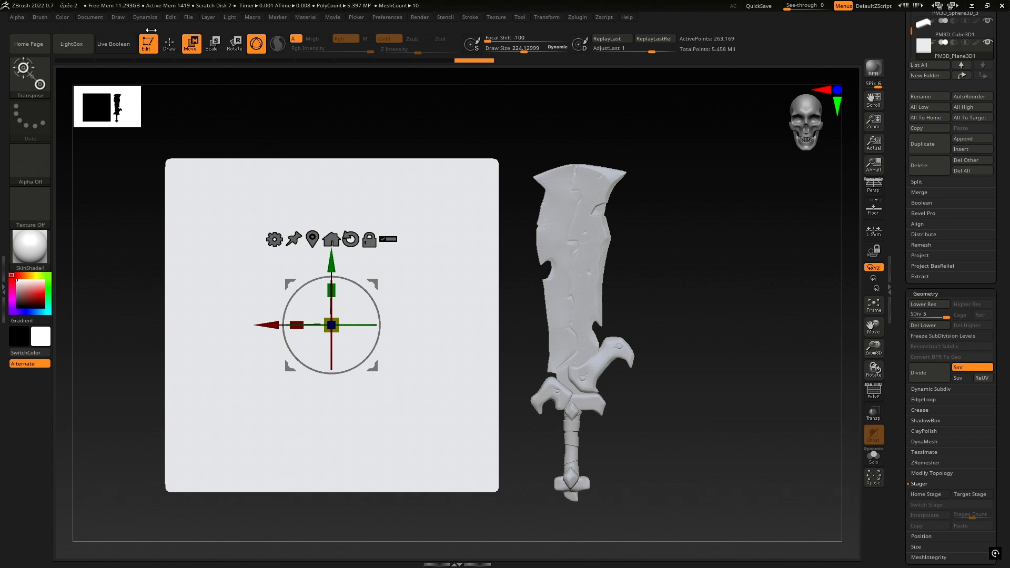
Step: Choose the Paint brush and fill the plane with white and the SkinShade4 material
{"action": "left_click", "coordinate": [32, 77]}
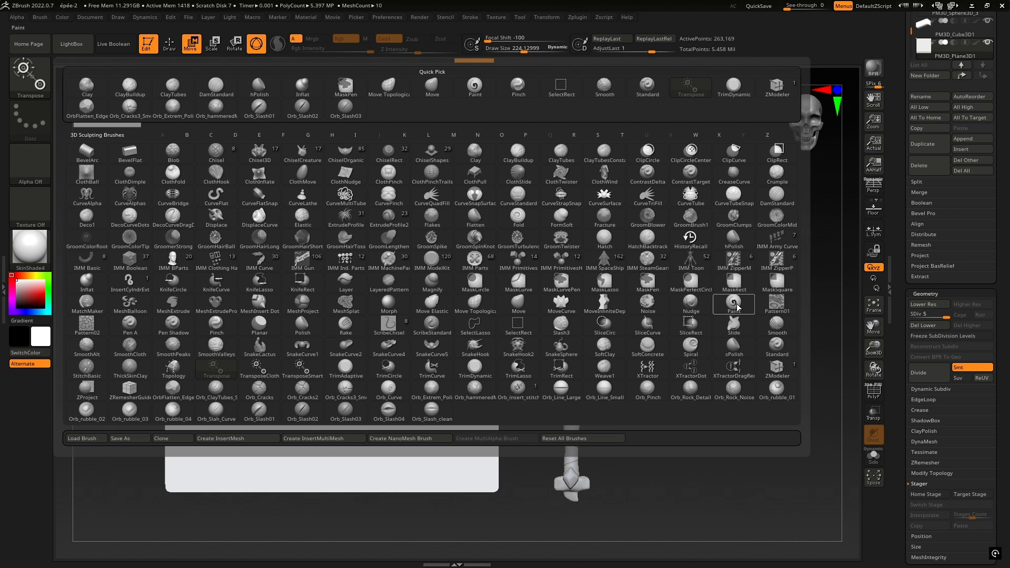
{"action": "left_click", "coordinate": [734, 303]}
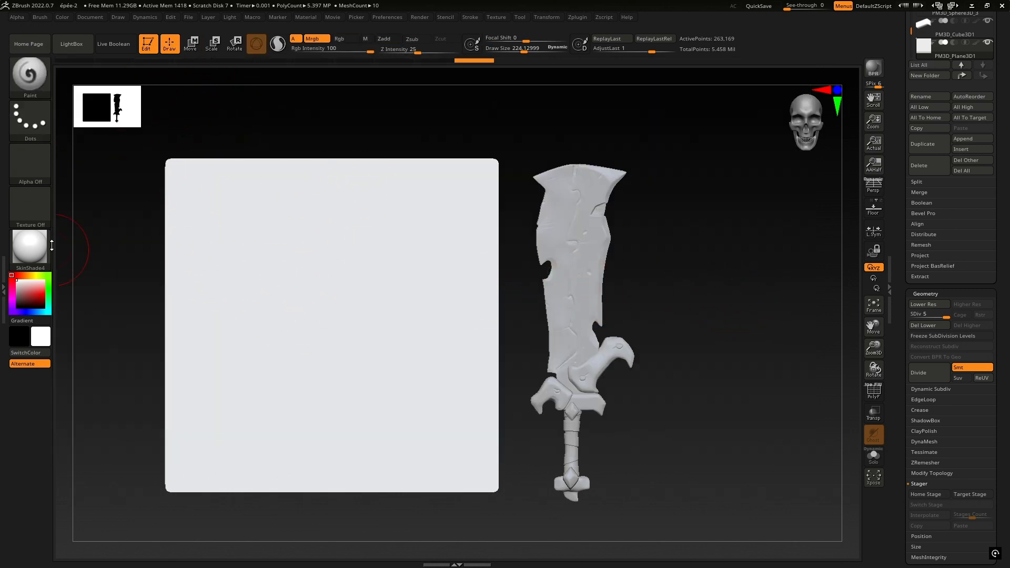
{"action": "left_click", "coordinate": [66, 19]}
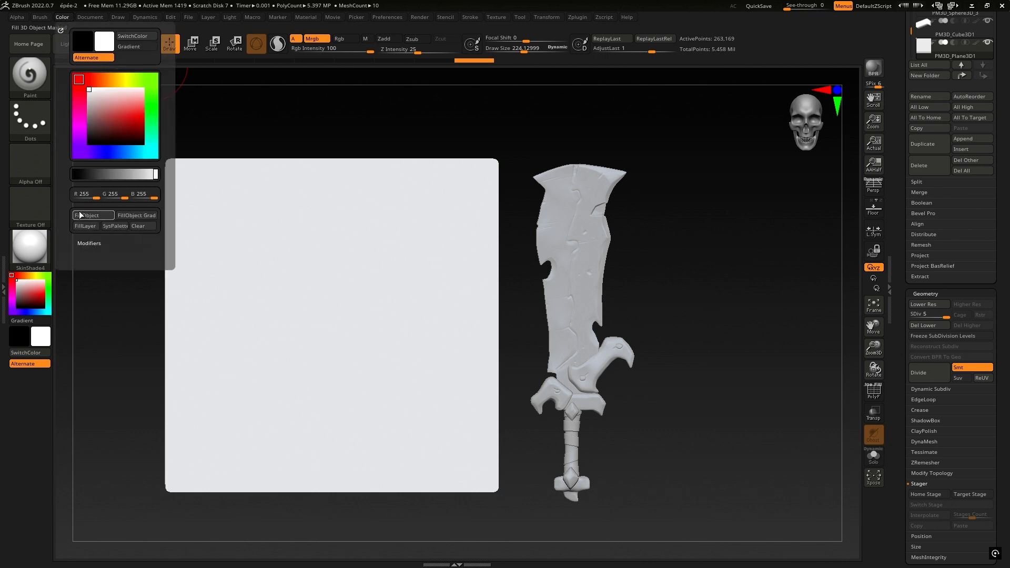
{"action": "left_click", "coordinate": [100, 216]}
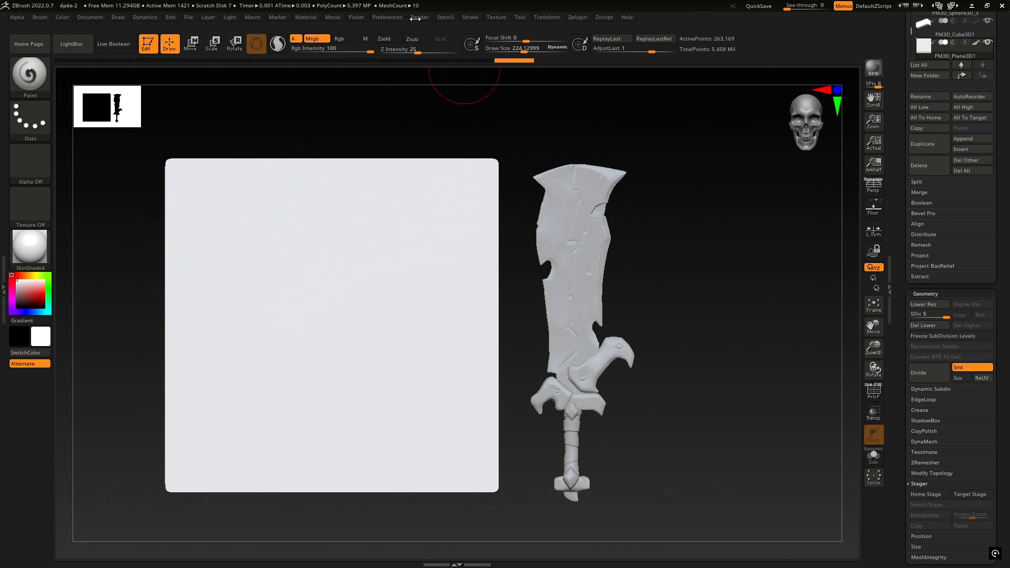
Step: Dock the Texture palette in the side tray
{"action": "left_click", "coordinate": [495, 17]}
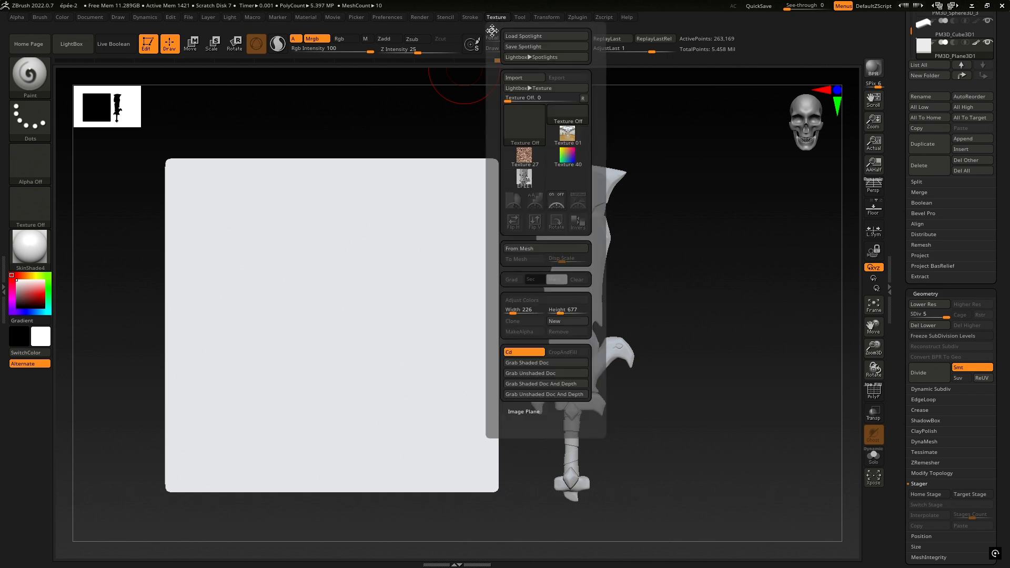
{"action": "left_click_drag", "start_coordinate": [492, 30], "coordinate": [62, 336]}
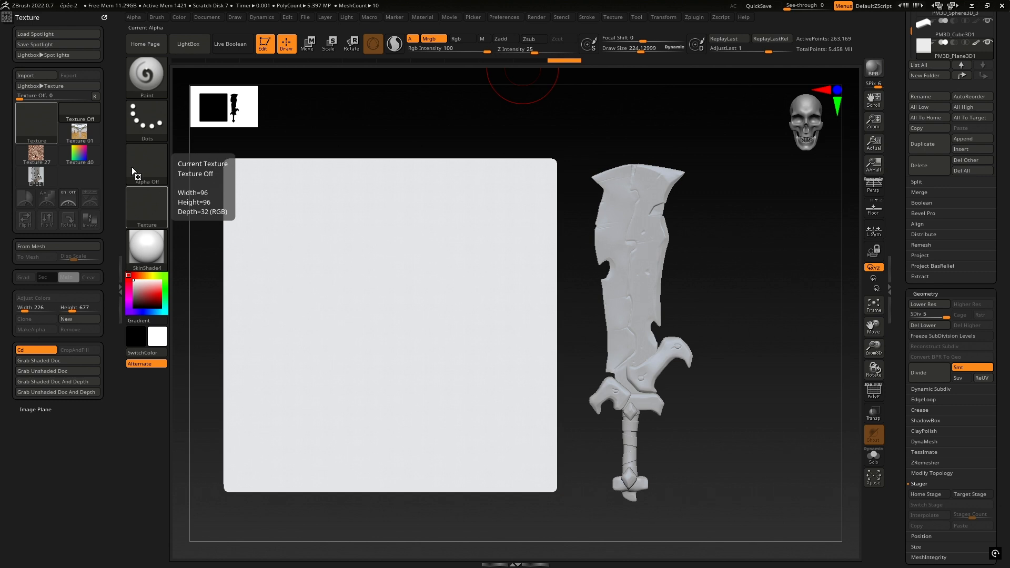
{"action": "left_click", "coordinate": [36, 118]}
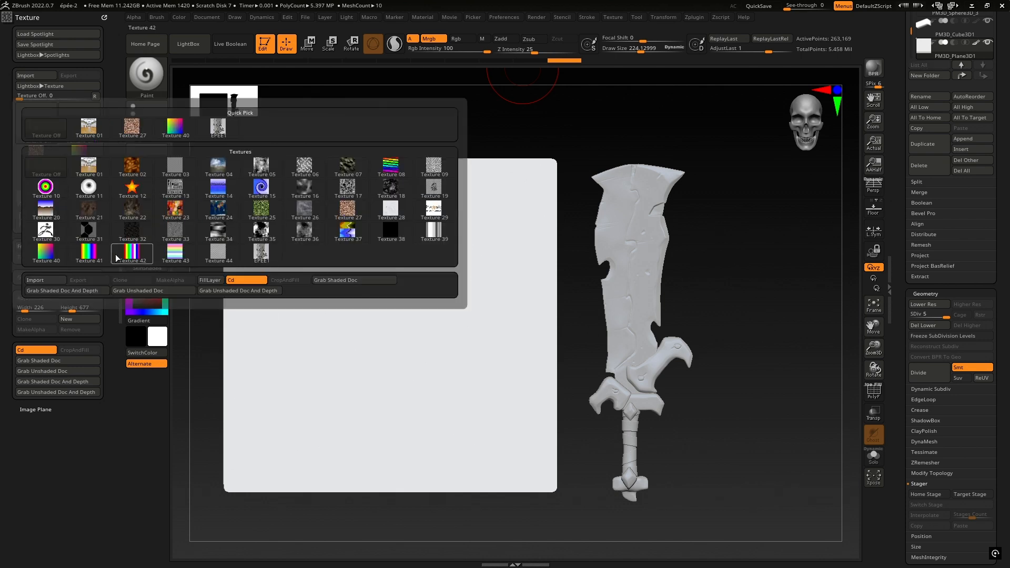
{"action": "left_click", "coordinate": [46, 279]}
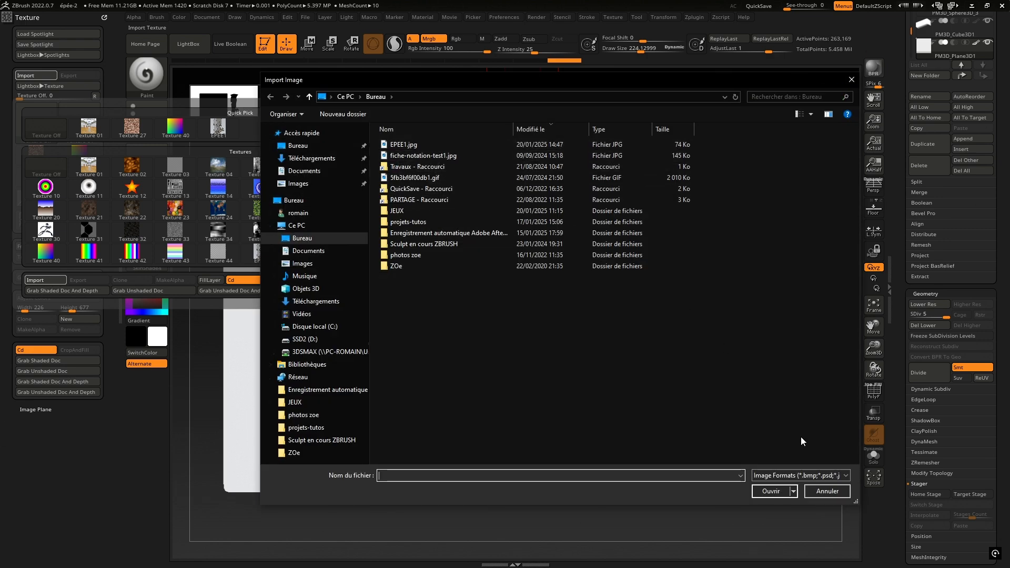
{"action": "left_click", "coordinate": [827, 491]}
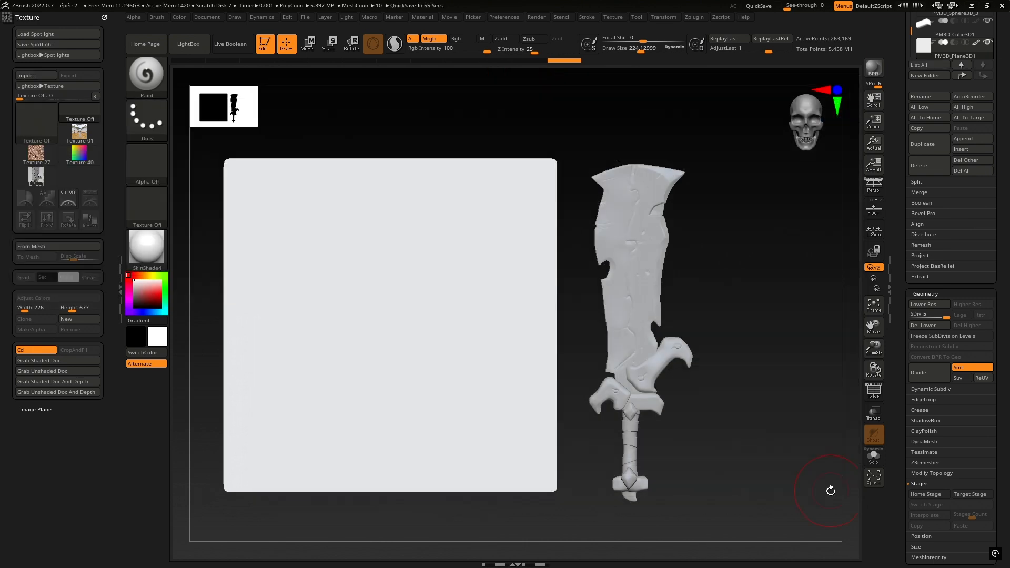
Step: Load the EPEE1 texture, display it in Spotlight and bring up the Spotlight dial
{"action": "left_click", "coordinate": [37, 179]}
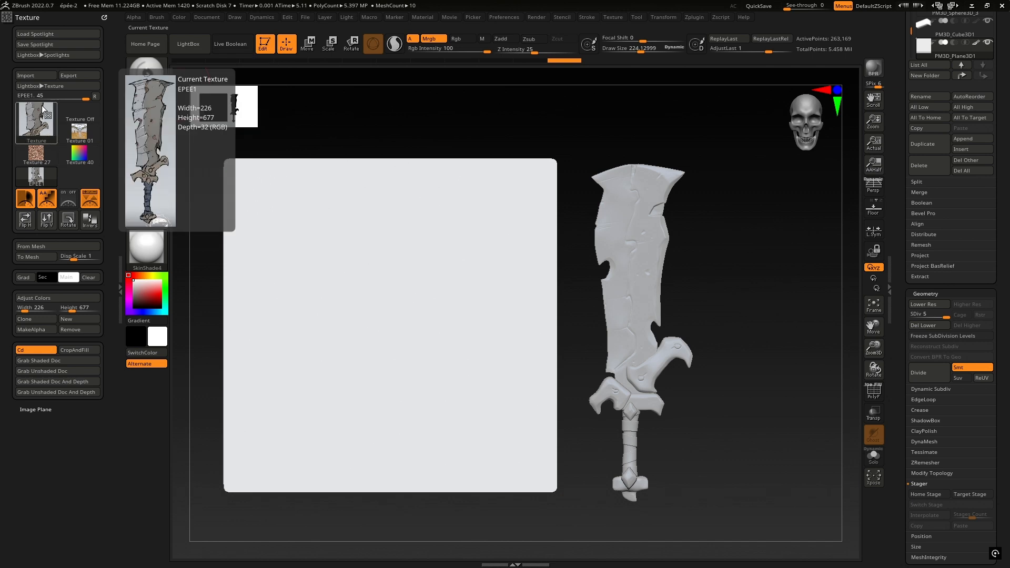
{"action": "left_click", "coordinate": [71, 202]}
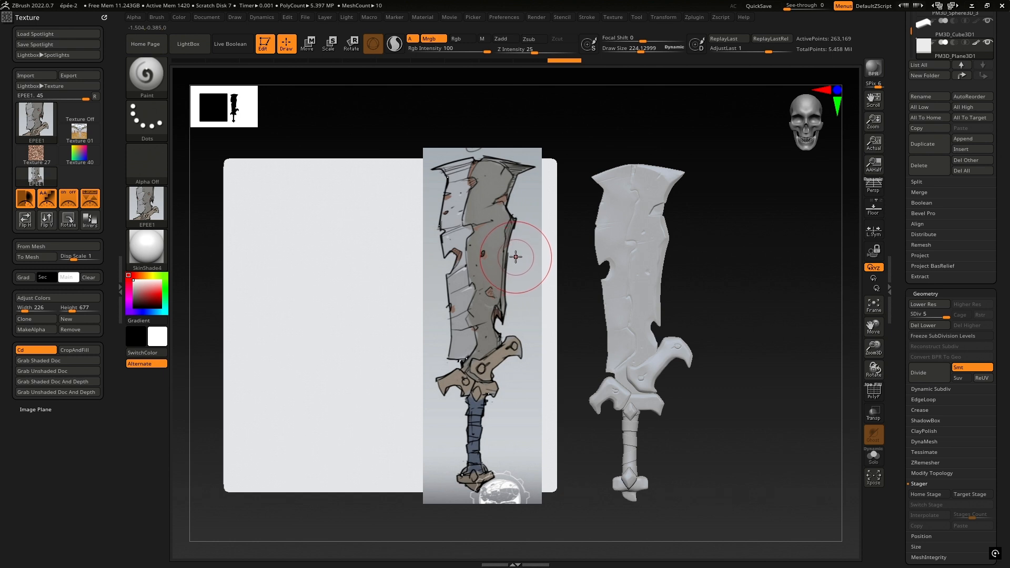
{"action": "key", "text": "shift+z"}
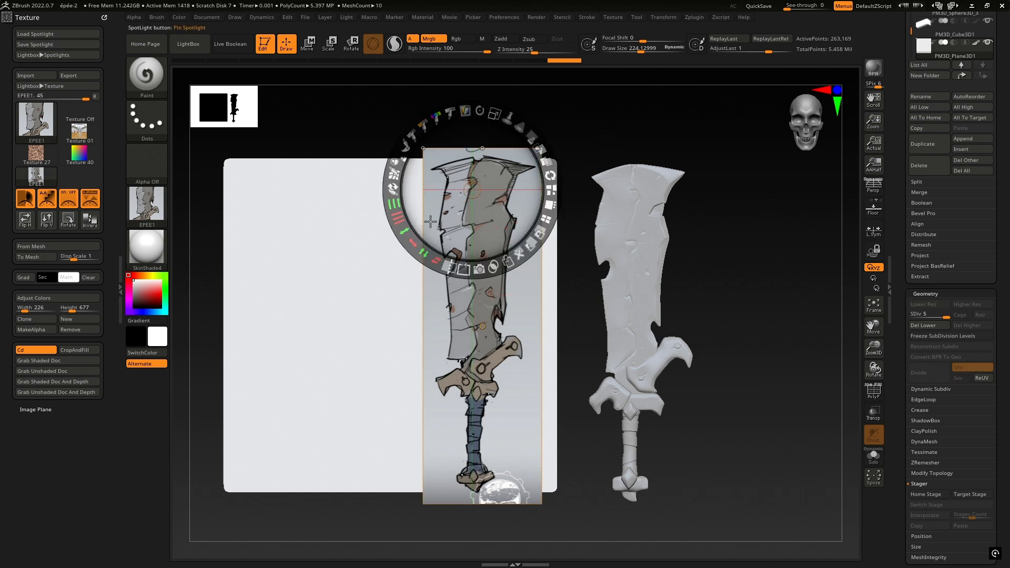
Step: Reposition the EPEE1 Spotlight image over the white plane and recentre the dial on the blade
{"action": "left_click_drag", "start_coordinate": [425, 218], "coordinate": [391, 264]}
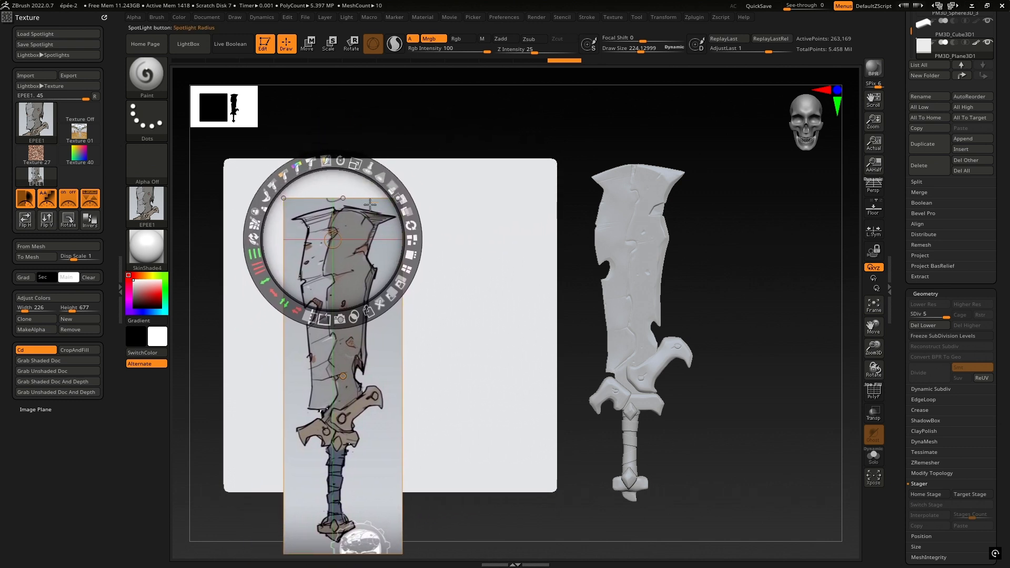
{"action": "left_click_drag", "start_coordinate": [384, 207], "coordinate": [404, 222]}
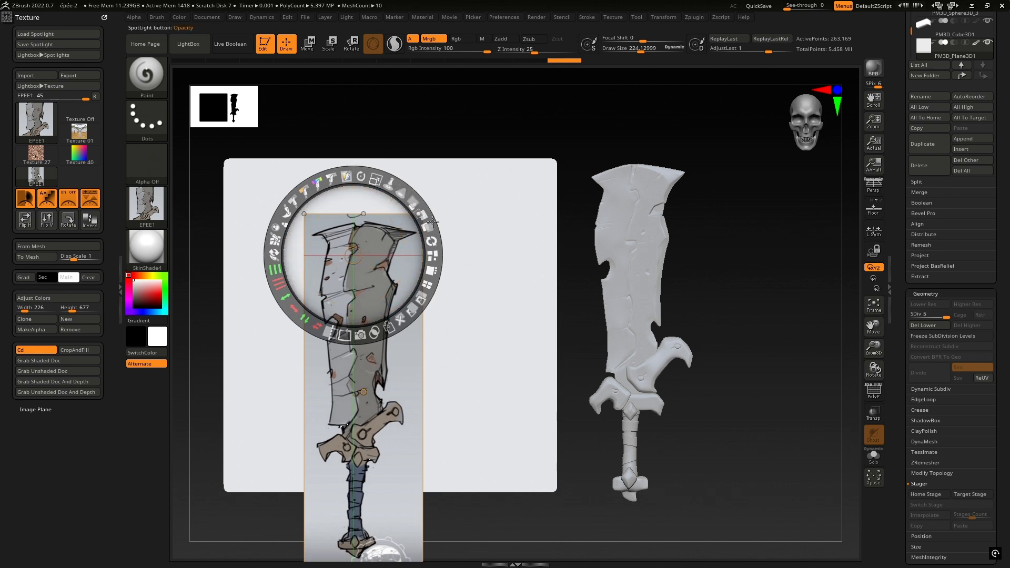
{"action": "mouse_move", "coordinate": [392, 229]}
{"action": "left_mouse_down"}
{"action": "mouse_move", "coordinate": [436, 225]}
{"action": "mouse_move", "coordinate": [385, 230]}
{"action": "left_mouse_up"}
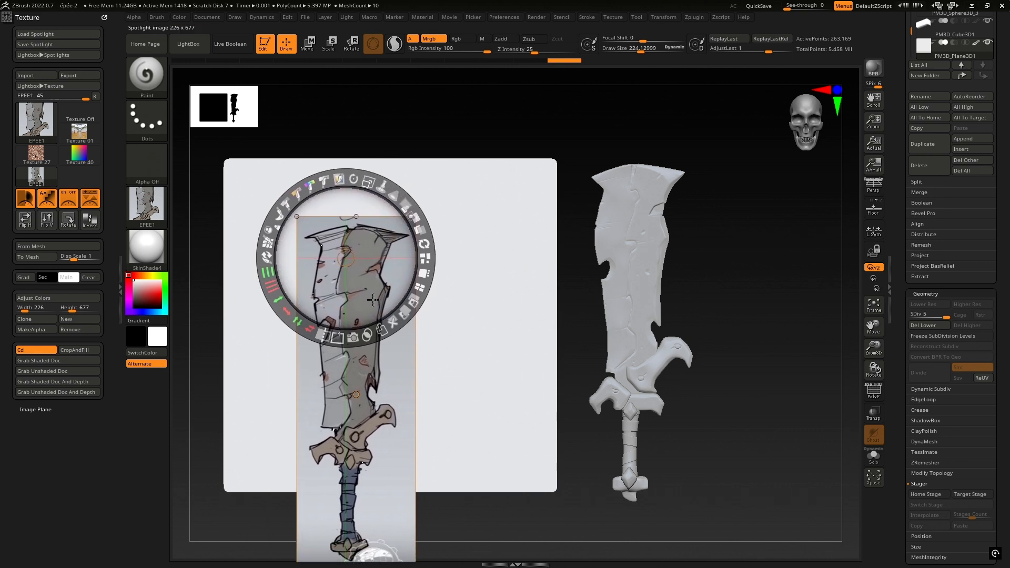
{"action": "left_click_drag", "start_coordinate": [387, 279], "coordinate": [349, 332]}
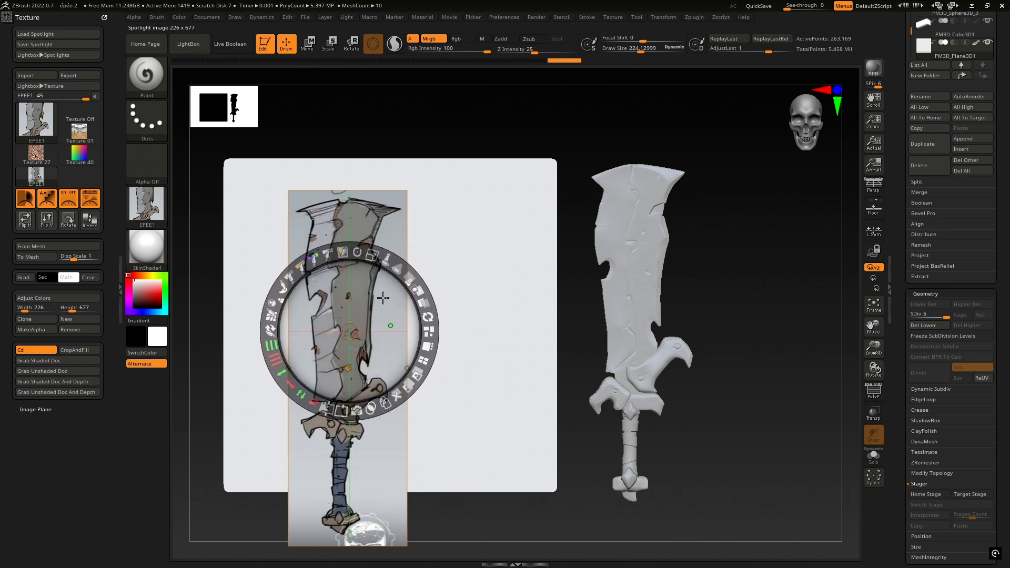
Step: Fine-tune the EPEE1 Spotlight image's position over the white plane and hide the Spotlight dial for painting
{"action": "left_click_drag", "start_coordinate": [376, 301], "coordinate": [394, 269]}
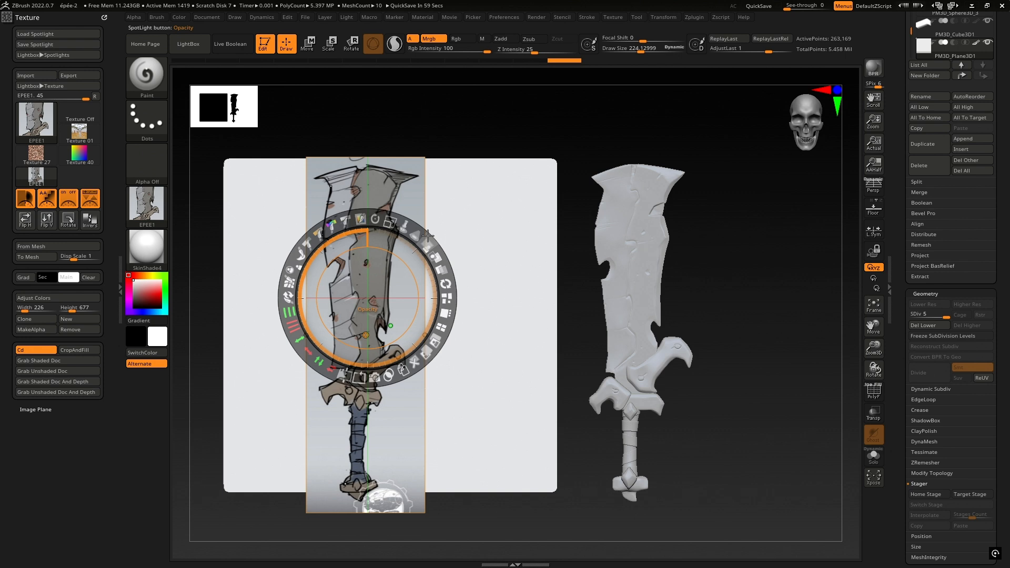
{"action": "left_click_drag", "start_coordinate": [429, 238], "coordinate": [401, 298]}
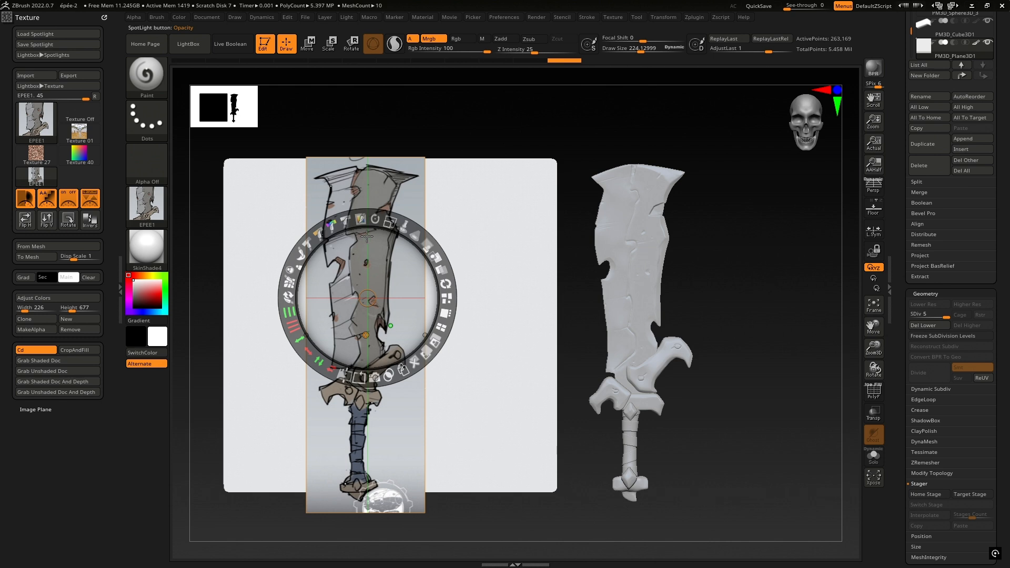
{"action": "key", "text": "z"}
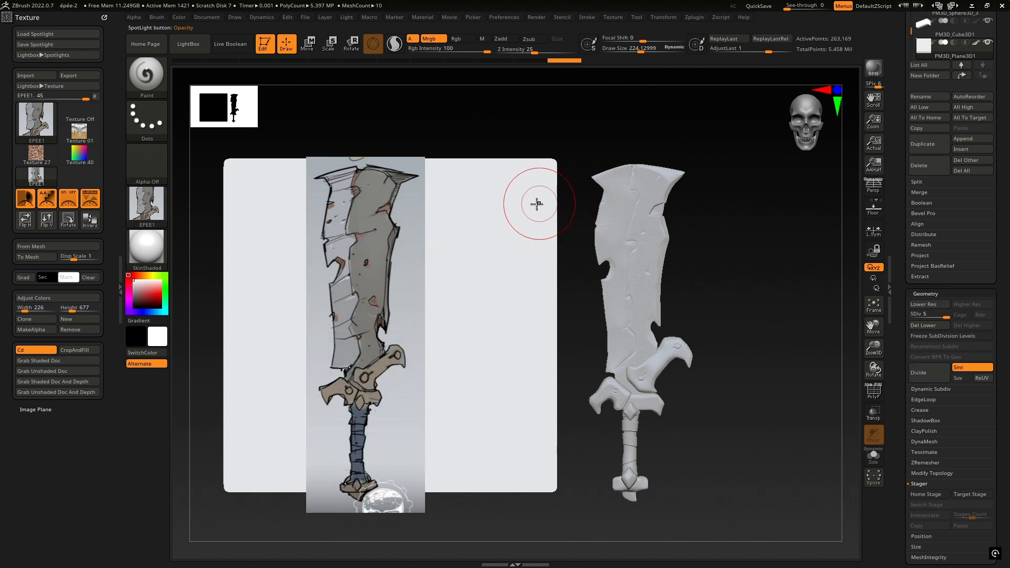
{"action": "key", "text": "z"}
{"action": "key", "text": "z"}
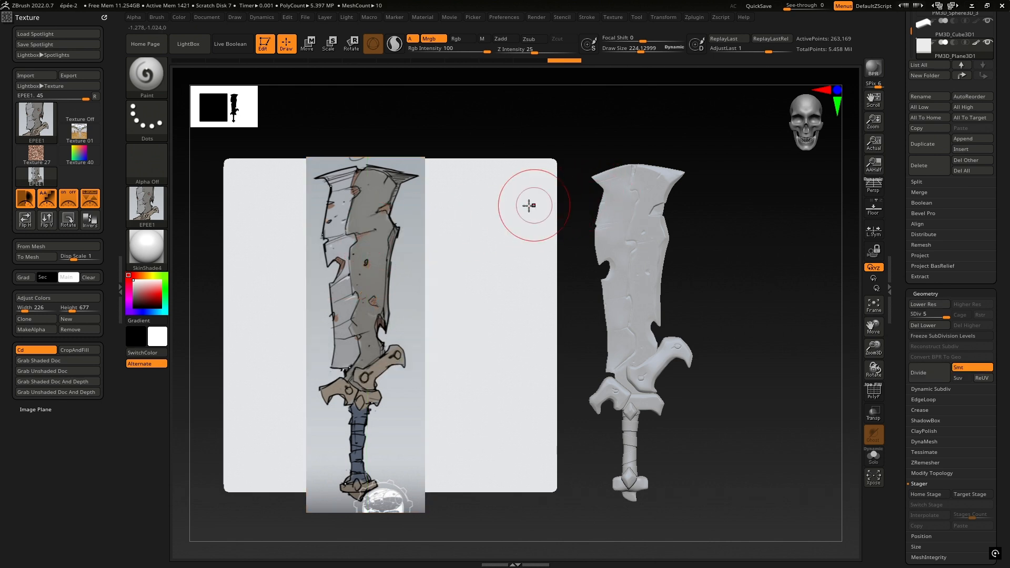
{"action": "key", "text": "z"}
{"action": "left_click_drag", "start_coordinate": [395, 260], "coordinate": [384, 257]}
{"action": "key", "text": "z"}
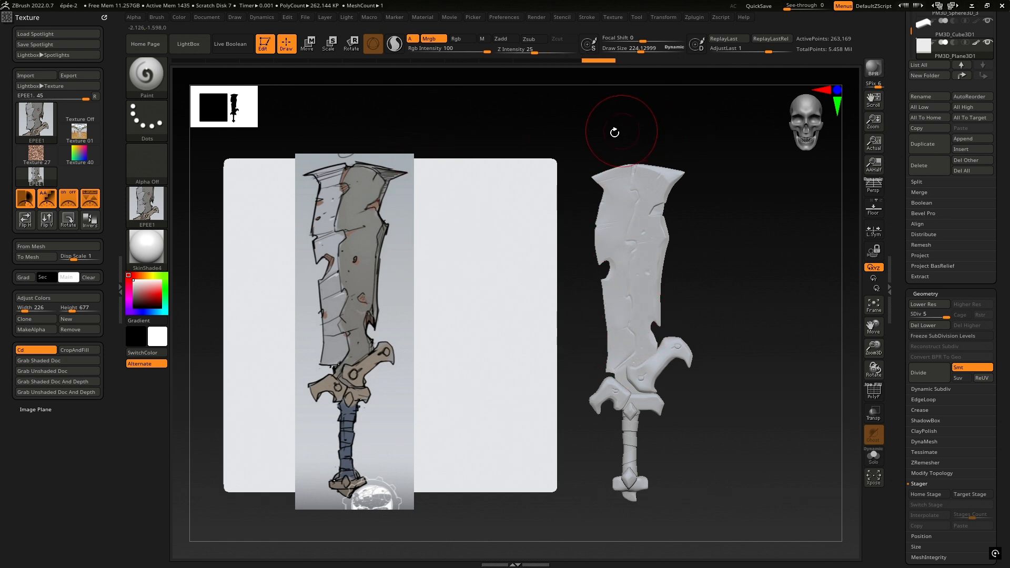
Step: Paint the EPEE1 image onto the white plane with the Paint brush and turn Spotlight off
{"action": "key", "text": "shift"}
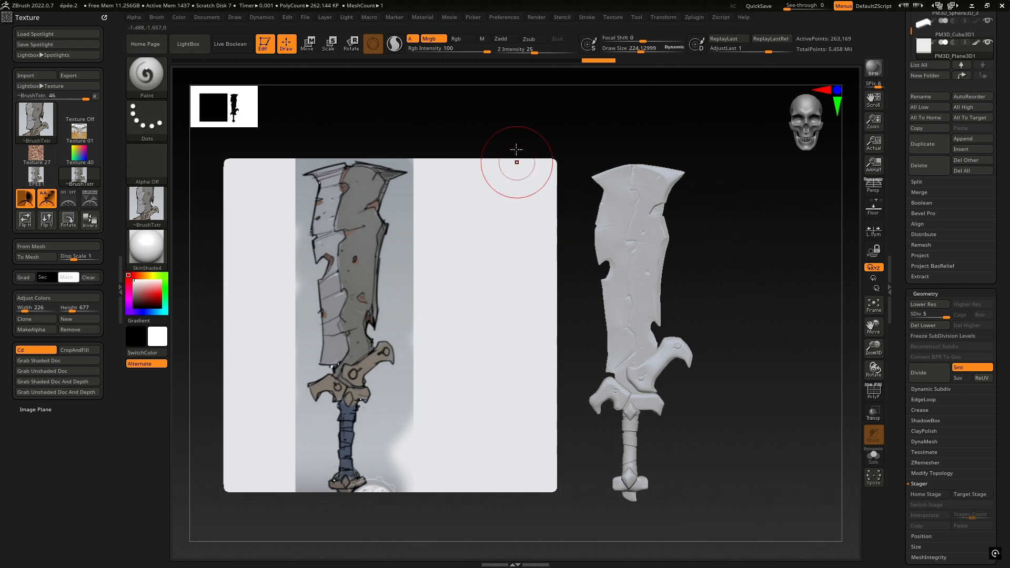
{"action": "mouse_move", "coordinate": [494, 121]}
{"action": "left_mouse_down"}
{"action": "mouse_move", "coordinate": [559, 119]}
{"action": "mouse_move", "coordinate": [507, 135]}
{"action": "left_mouse_up"}
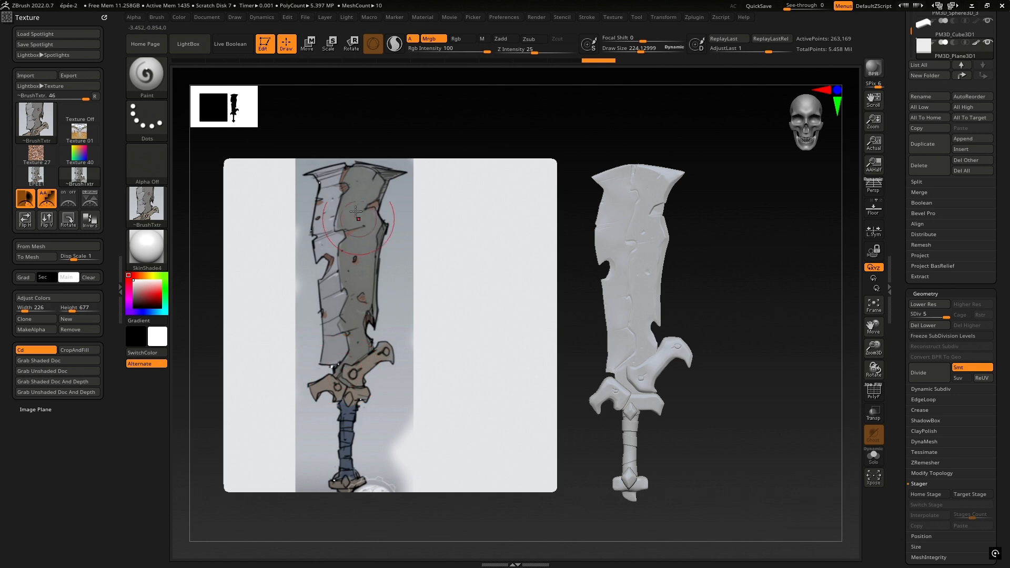
{"action": "left_click_drag", "start_coordinate": [730, 275], "coordinate": [709, 222]}
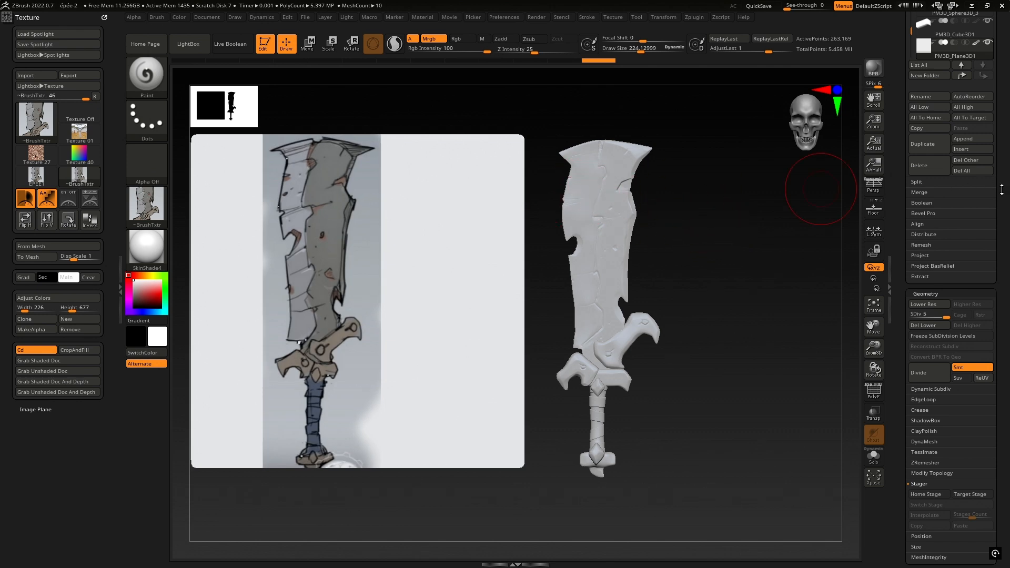
Step: Choose the TrimCurve brush for cutting the plane
{"action": "scroll", "coordinate": [1001, 189], "scroll_direction": "up", "scroll_amount": 5}
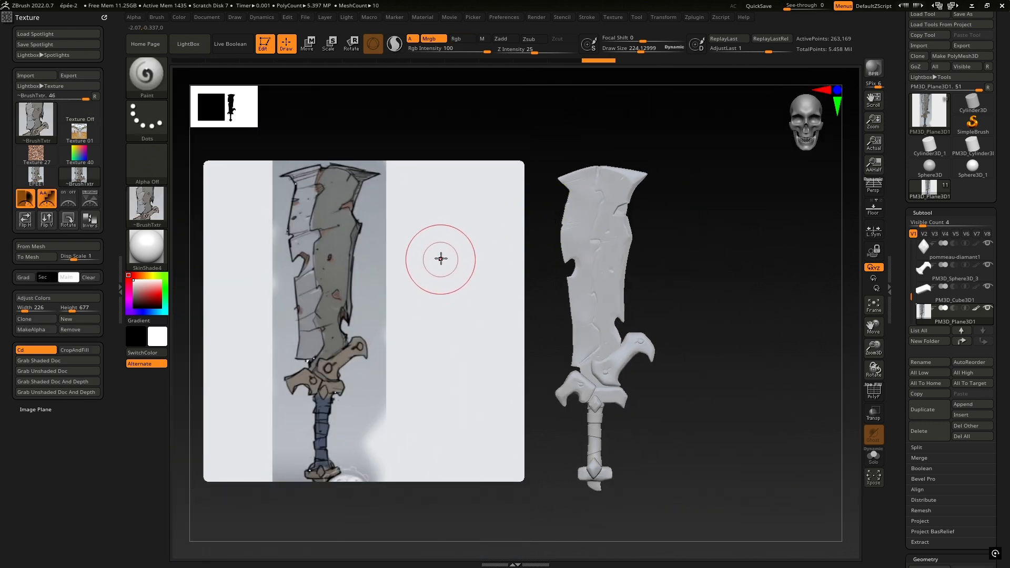
{"action": "key", "text": "ctrl+shift"}
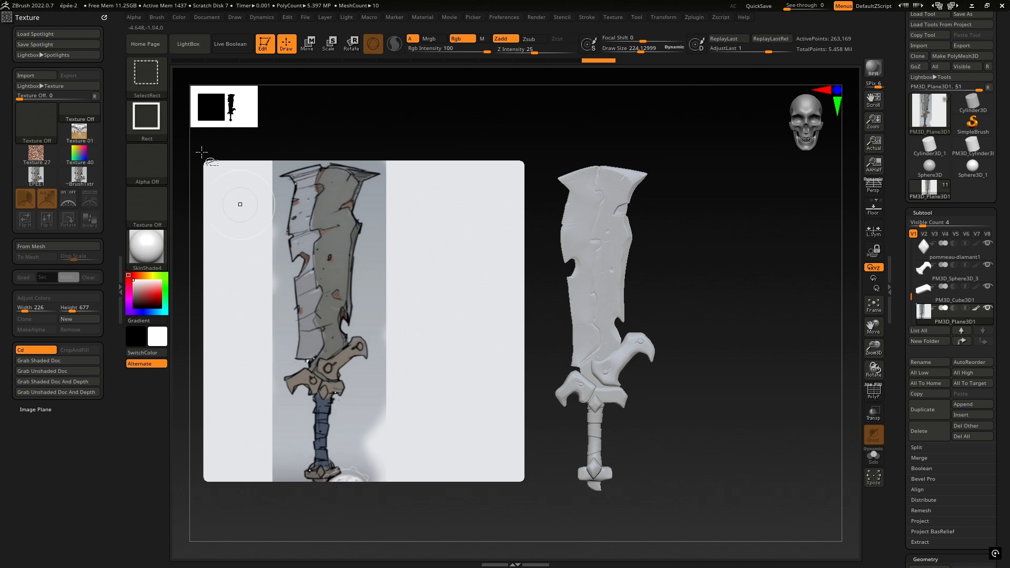
{"action": "left_click", "coordinate": [160, 90]}
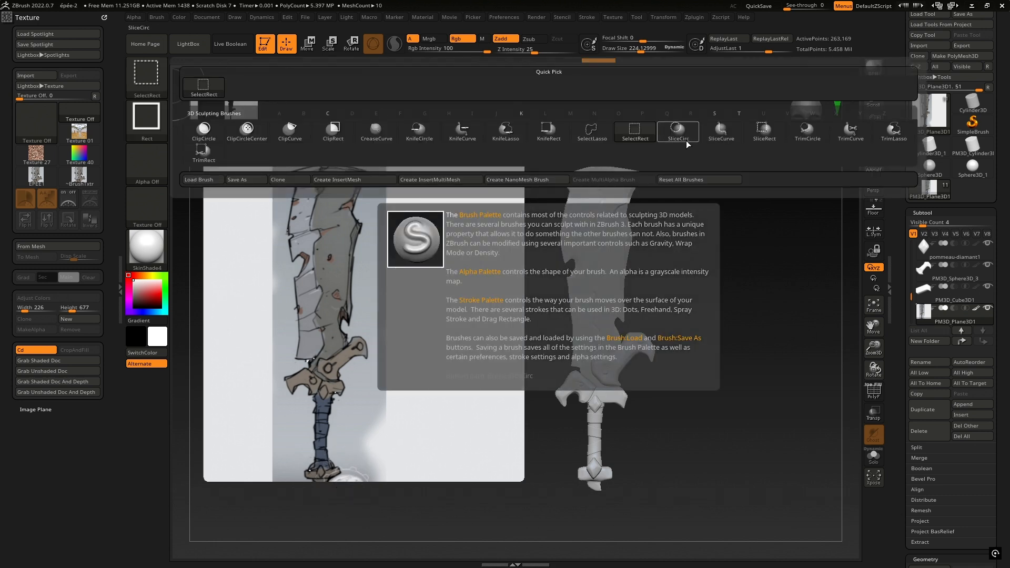
{"action": "left_click", "coordinate": [851, 133], "text": "ctrl+shift"}
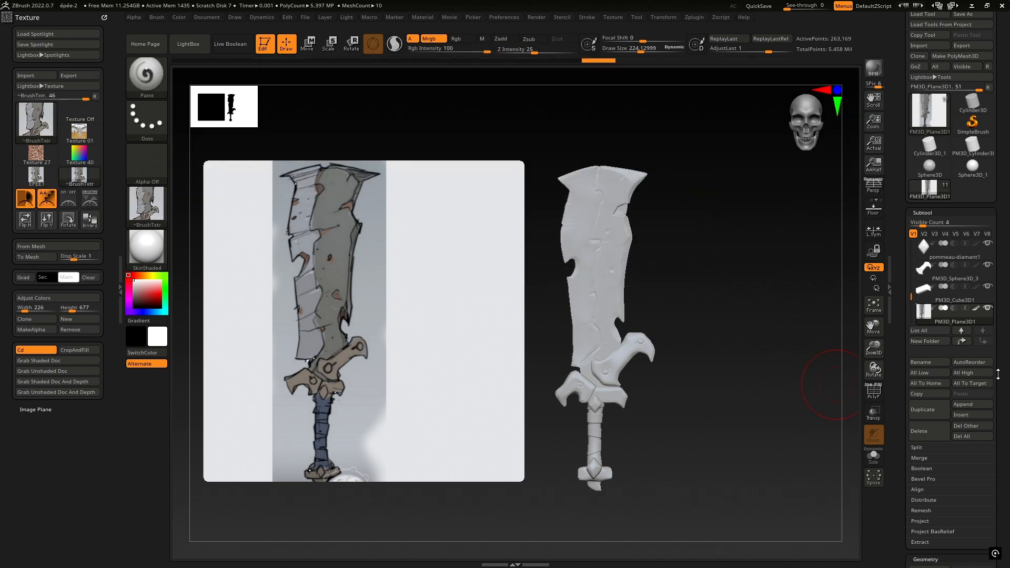
Step: Delete the plane's lower subdivision levels and trim away the excess white on both sides of the sword image
{"action": "left_click_drag", "start_coordinate": [995, 374], "coordinate": [992, 323]}
{"action": "scroll", "coordinate": [992, 322], "scroll_direction": "down", "scroll_amount": 5}
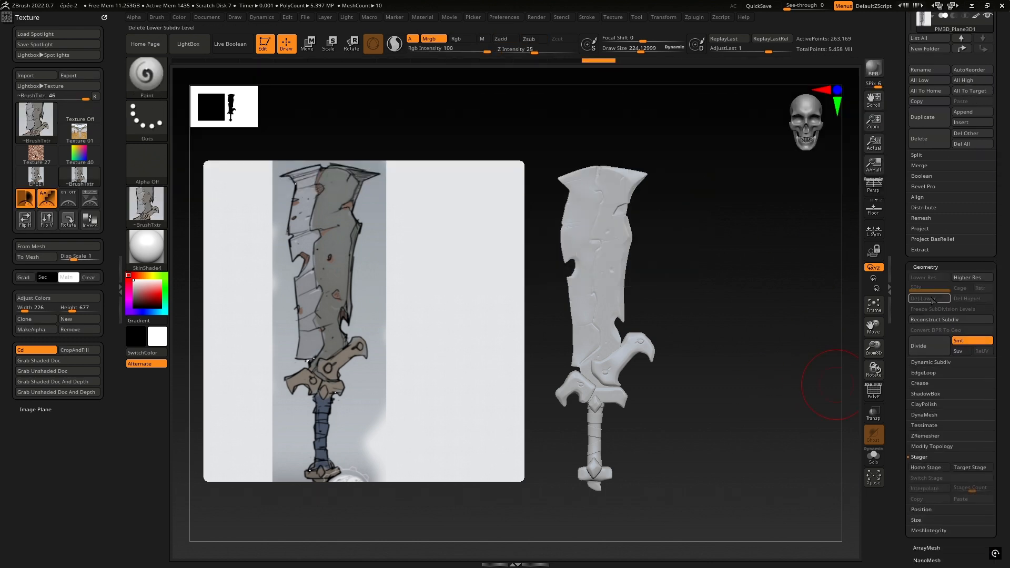
{"action": "mouse_move", "coordinate": [387, 138]}
{"action": "left_mouse_down", "text": "ctrl+shift"}
{"action": "mouse_move", "coordinate": [387, 534]}
{"action": "mouse_move", "coordinate": [370, 534]}
{"action": "mouse_move", "coordinate": [406, 529]}
{"action": "mouse_move", "coordinate": [382, 530]}
{"action": "left_mouse_up", "text": "ctrl+shift"}
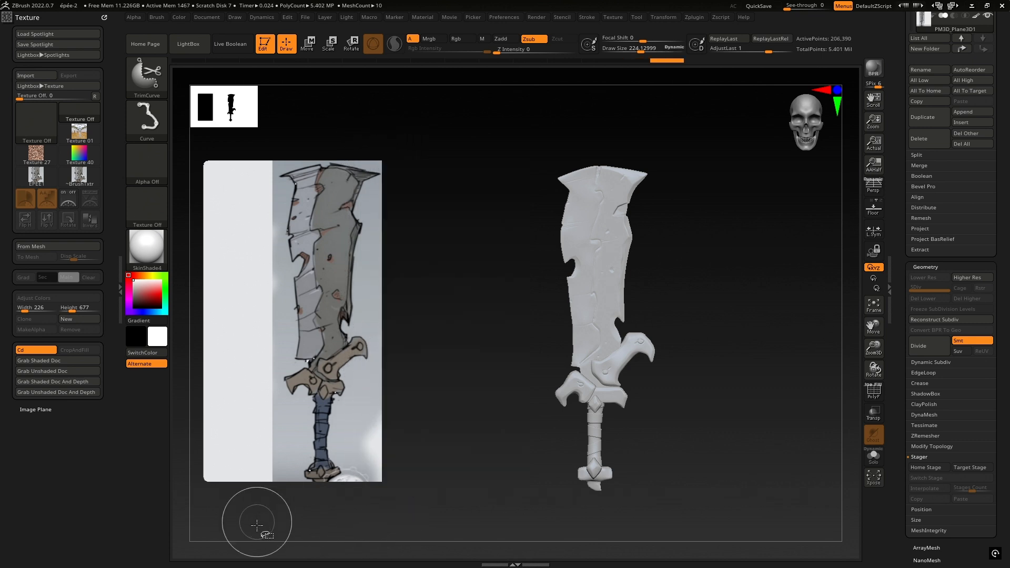
{"action": "left_click_drag", "start_coordinate": [270, 523], "coordinate": [275, 138], "text": "ctrl+shift"}
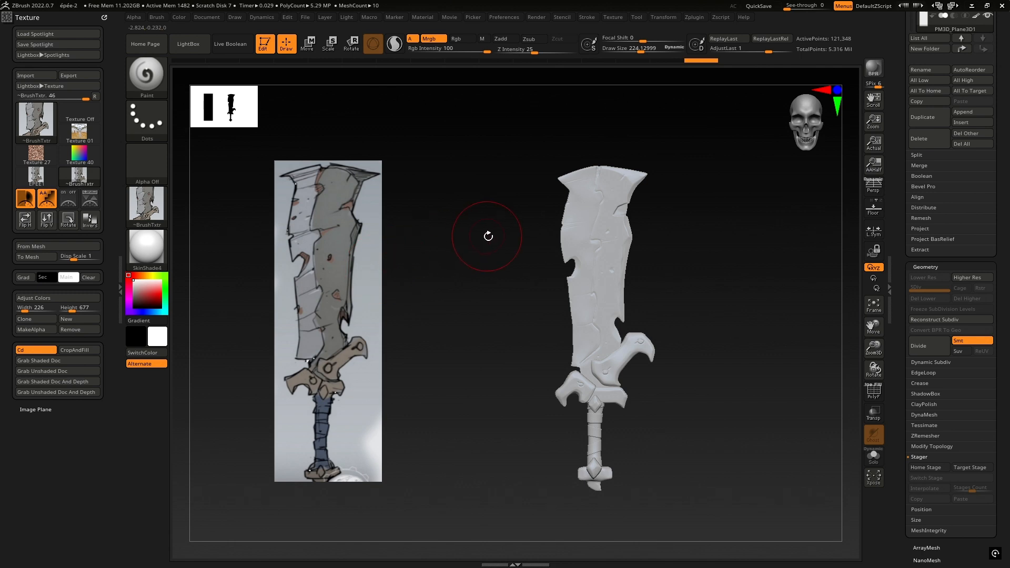
Step: Move the trimmed reference plane closer to the sculpted sword and make the blade subtool Lame1 active
{"action": "key", "text": "w"}
{"action": "left_click_drag", "start_coordinate": [308, 329], "coordinate": [450, 321]}
{"action": "right_click_drag", "start_coordinate": [666, 275], "coordinate": [620, 285], "text": "alt"}
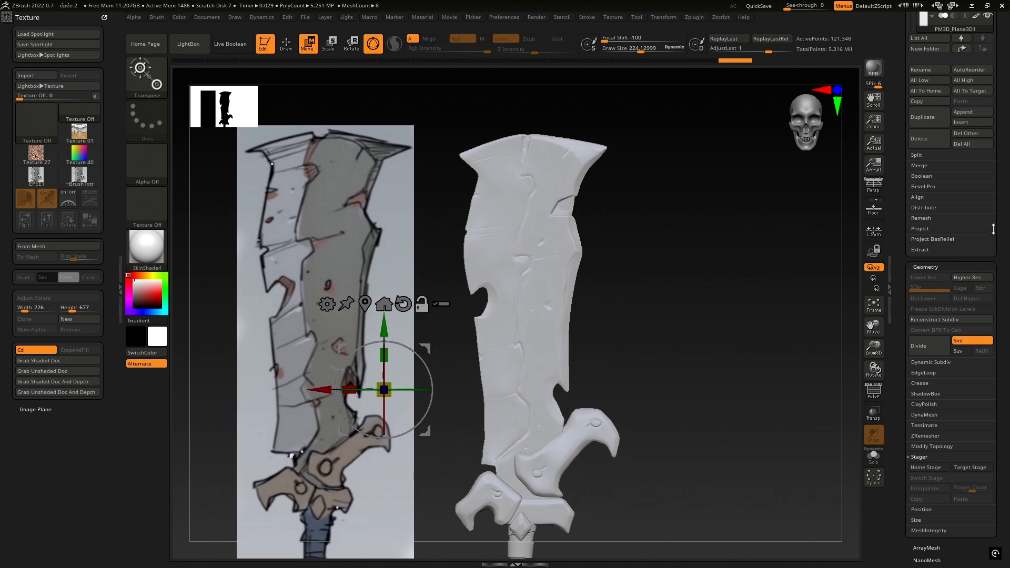
{"action": "scroll", "coordinate": [993, 229], "scroll_direction": "up", "scroll_amount": 5}
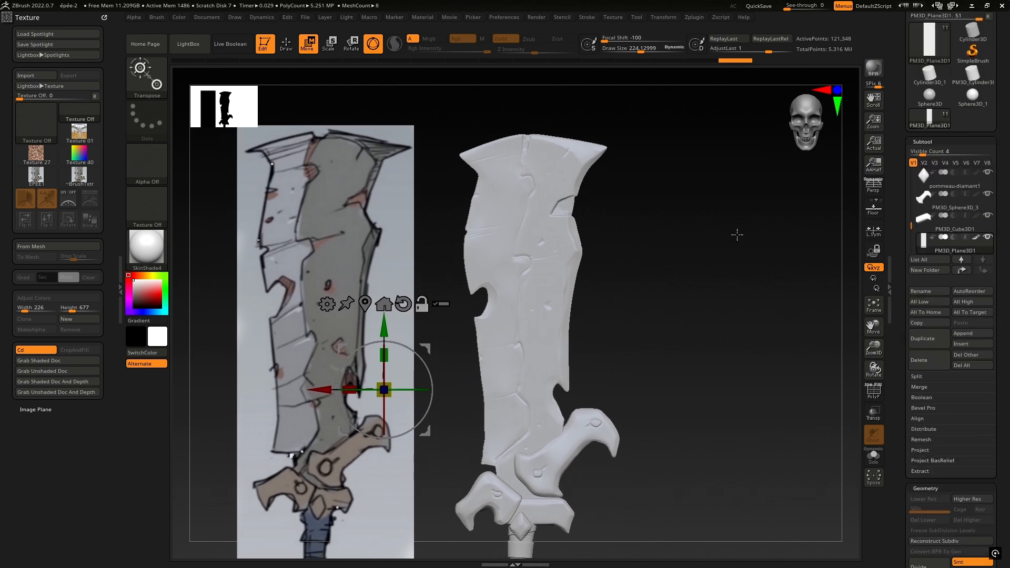
{"action": "left_click", "coordinate": [502, 238], "text": "alt"}
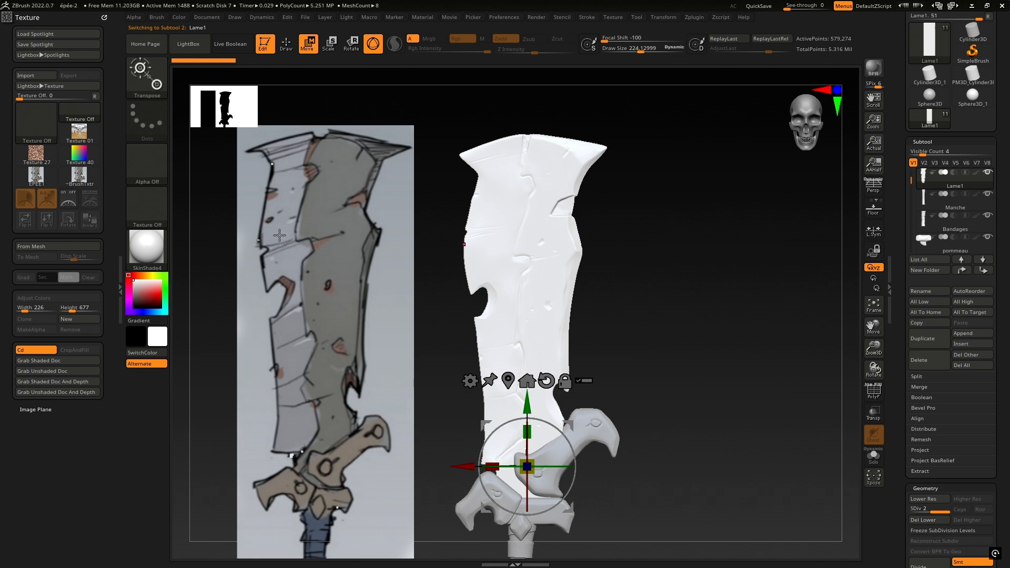
Step: Sample the light blue-grey edge and the darker olive-grey body of the drawn blade alternately as main colour
{"action": "key", "text": "c"}
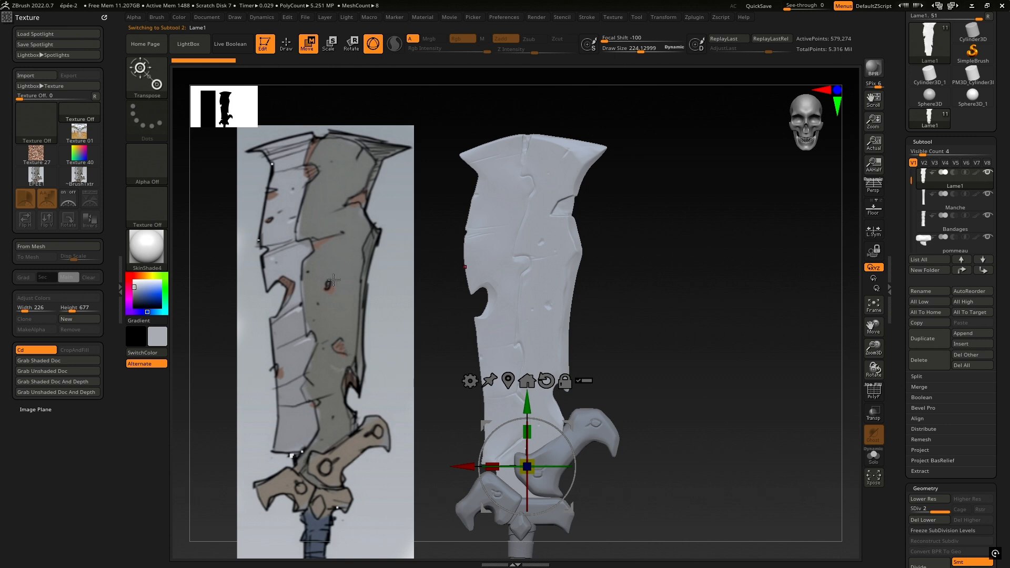
{"action": "key", "text": "c"}
{"action": "key", "text": "c"}
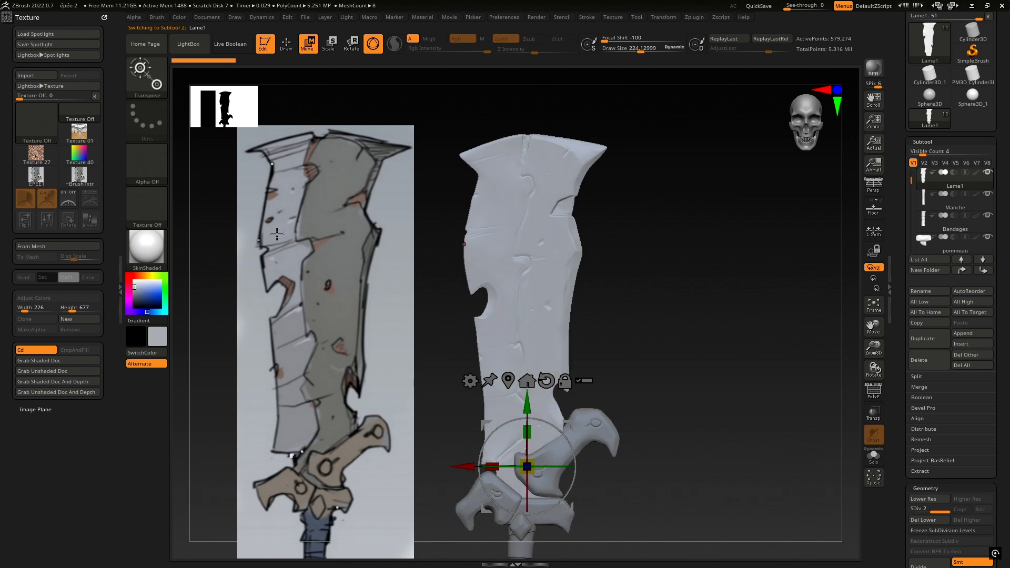
{"action": "key", "text": "c"}
{"action": "key", "text": "c"}
{"action": "key", "text": "c"}
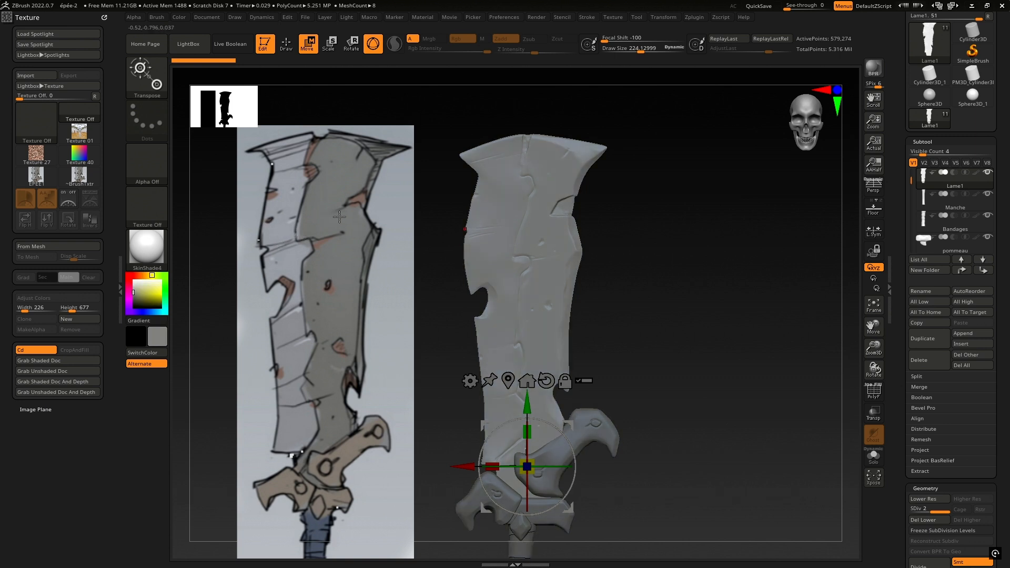
{"action": "key", "text": "c"}
{"action": "key", "text": "c"}
{"action": "key", "text": "c"}
{"action": "key", "text": "c"}
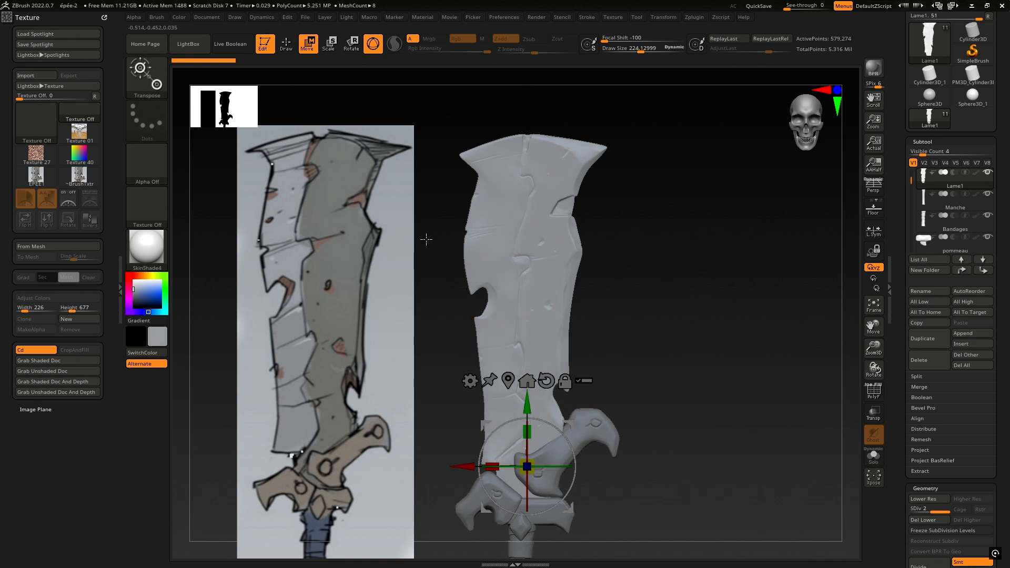
{"action": "key", "text": "c"}
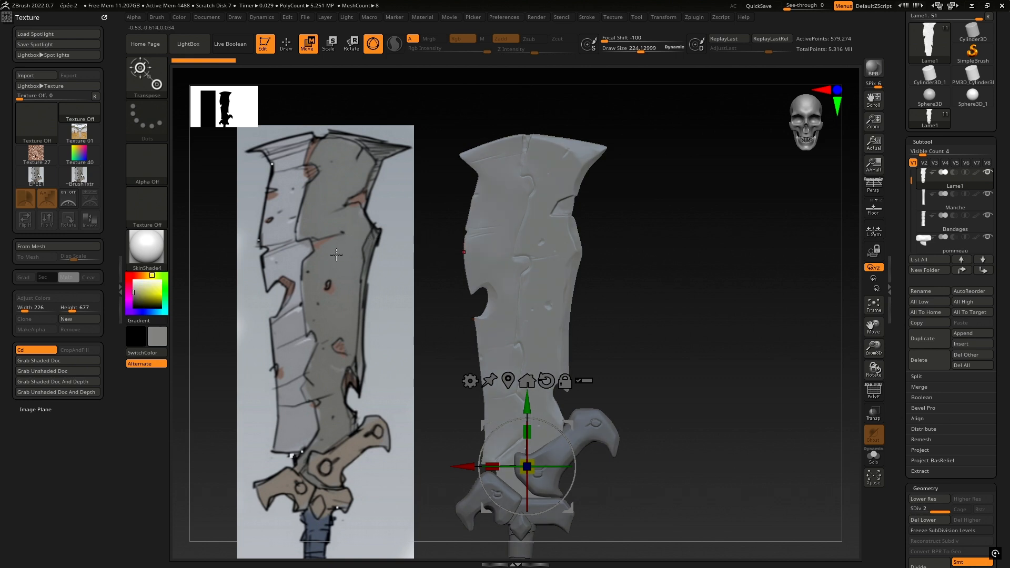
Step: Sample the rust tint, the light blade grey and the guard's beige from the reference plane as main colour
{"action": "key", "text": "c"}
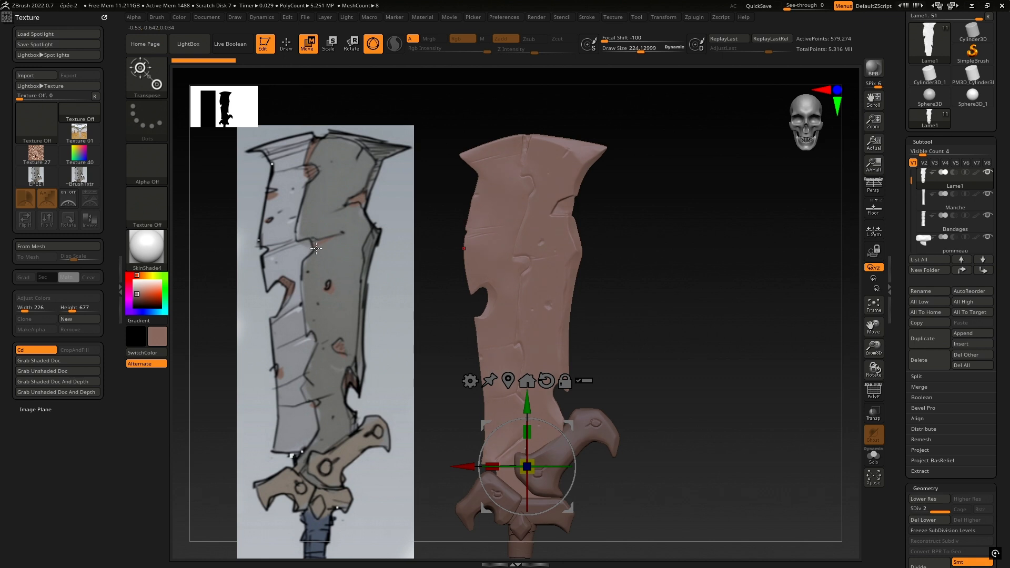
{"action": "key", "text": "c"}
{"action": "key", "text": "c"}
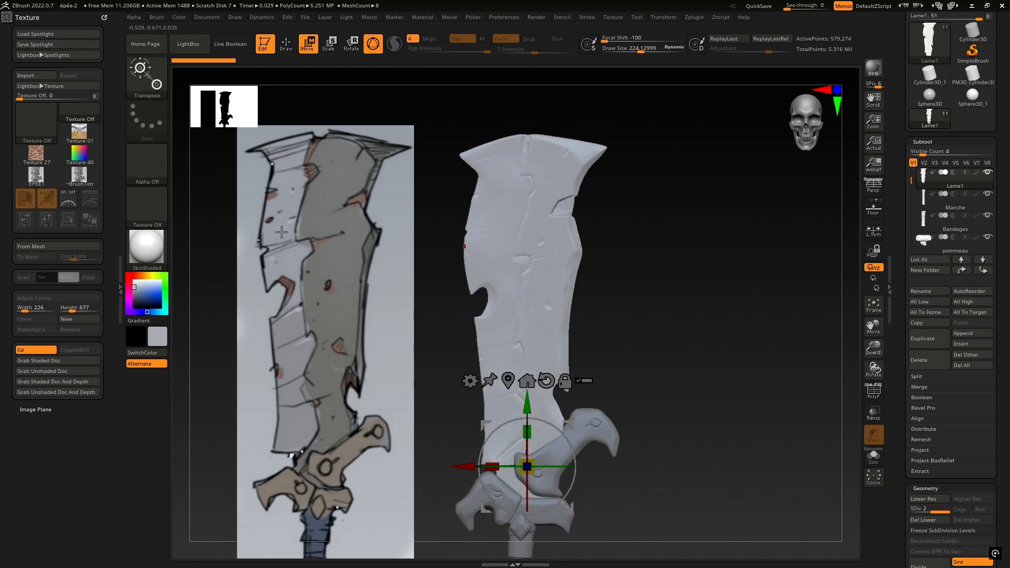
{"action": "key", "text": "c"}
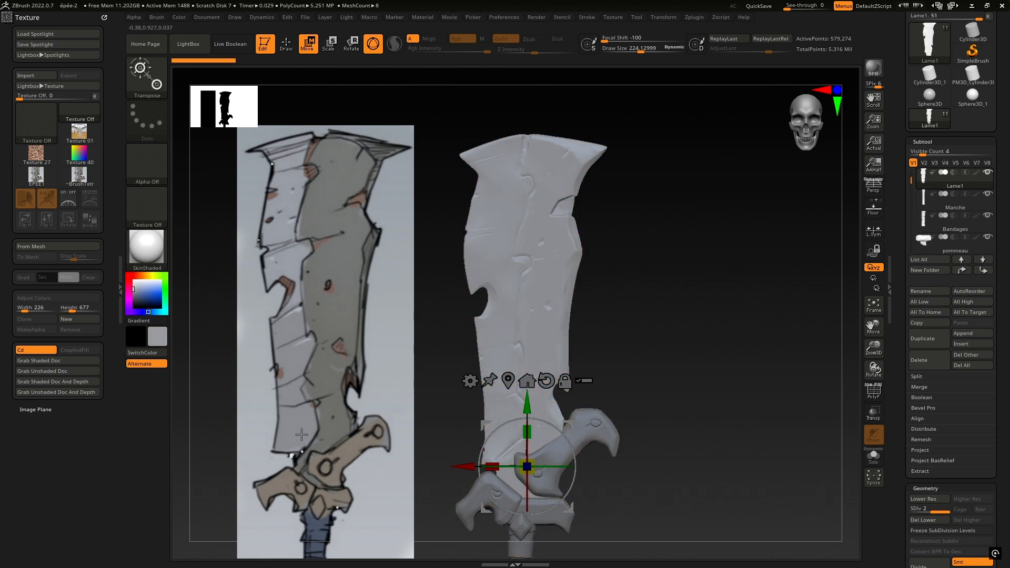
{"action": "key", "text": "c"}
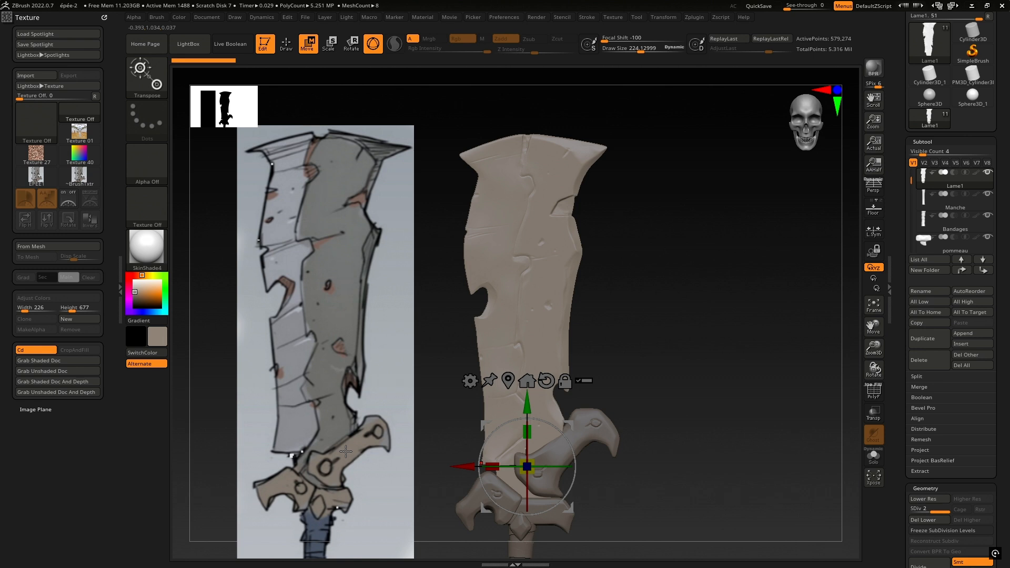
{"action": "key", "text": "c"}
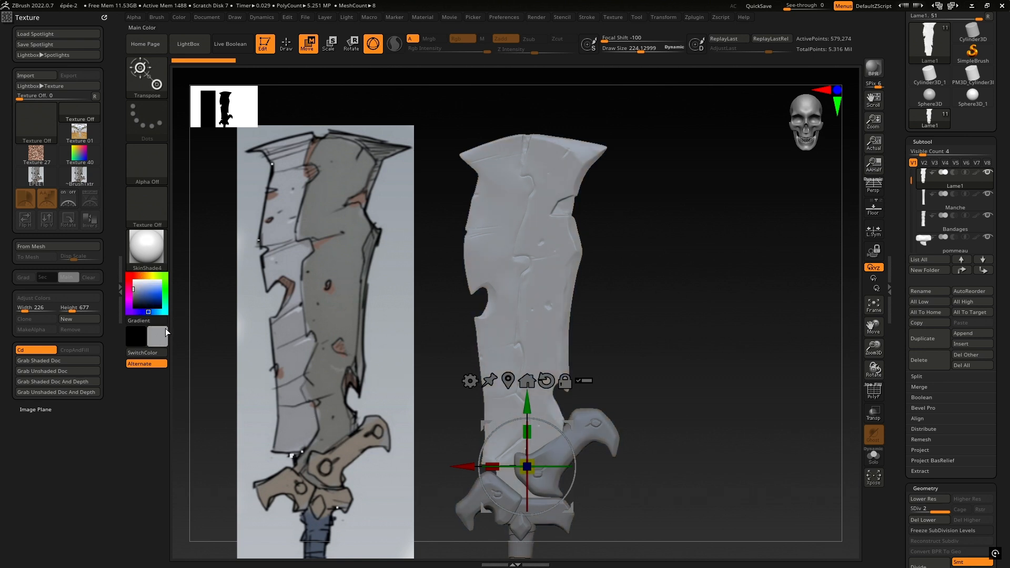
Step: Sample the dark and light blade greys and the handle's blue from the reference plane as main colour
{"action": "key", "text": "c"}
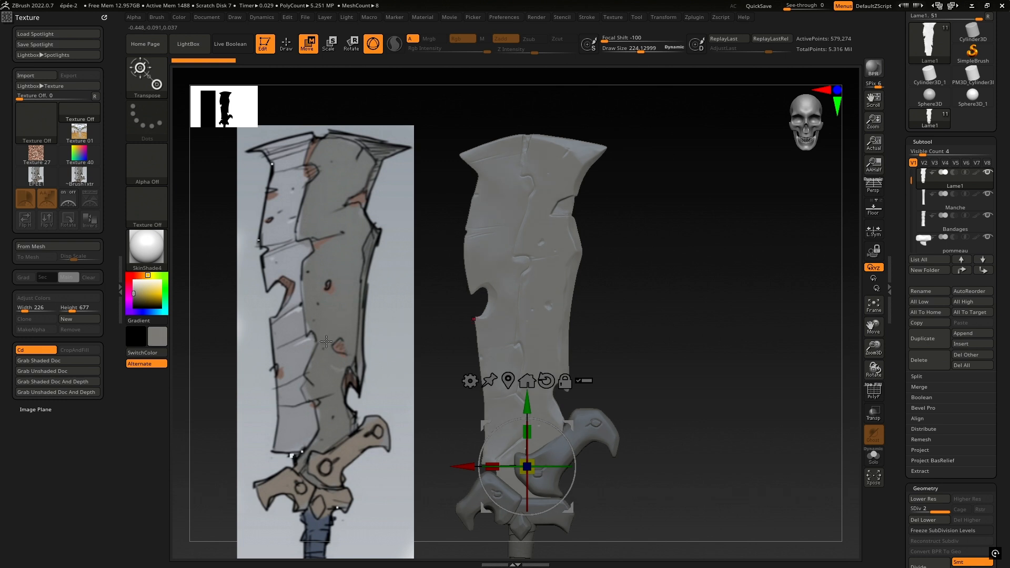
{"action": "key", "text": "c"}
{"action": "key", "text": "c"}
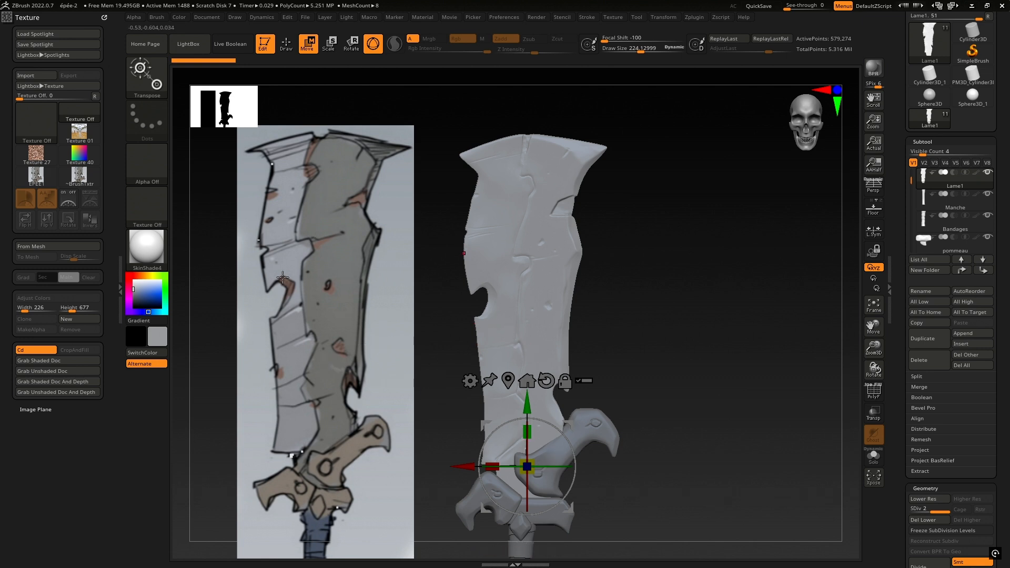
{"action": "key", "text": "c"}
{"action": "key", "text": "c"}
{"action": "key", "text": "c"}
{"action": "key", "text": "c"}
{"action": "key", "text": "c"}
{"action": "key", "text": "c"}
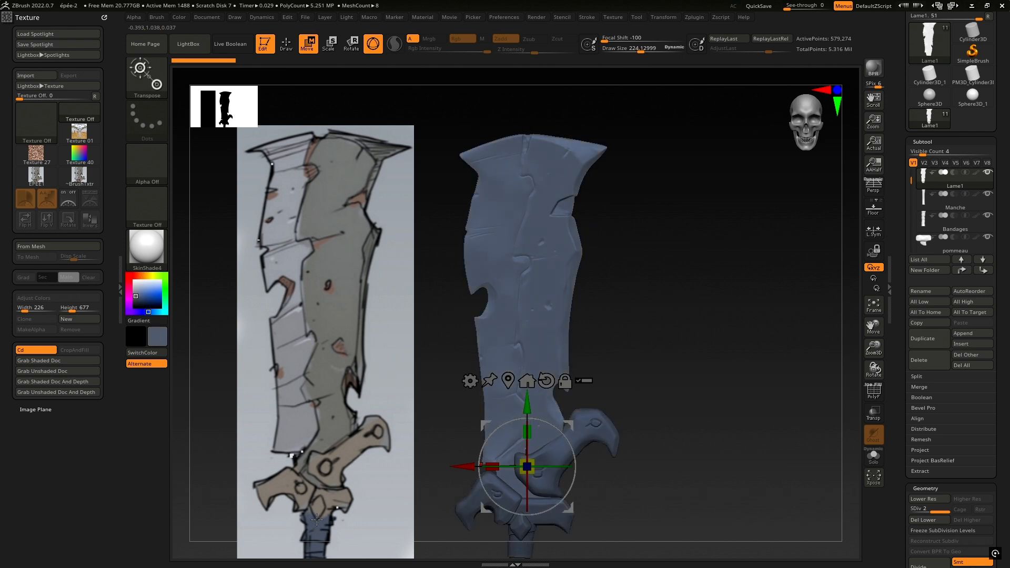
{"action": "key", "text": "c"}
{"action": "key", "text": "c"}
{"action": "key", "text": "c"}
{"action": "key", "text": "c"}
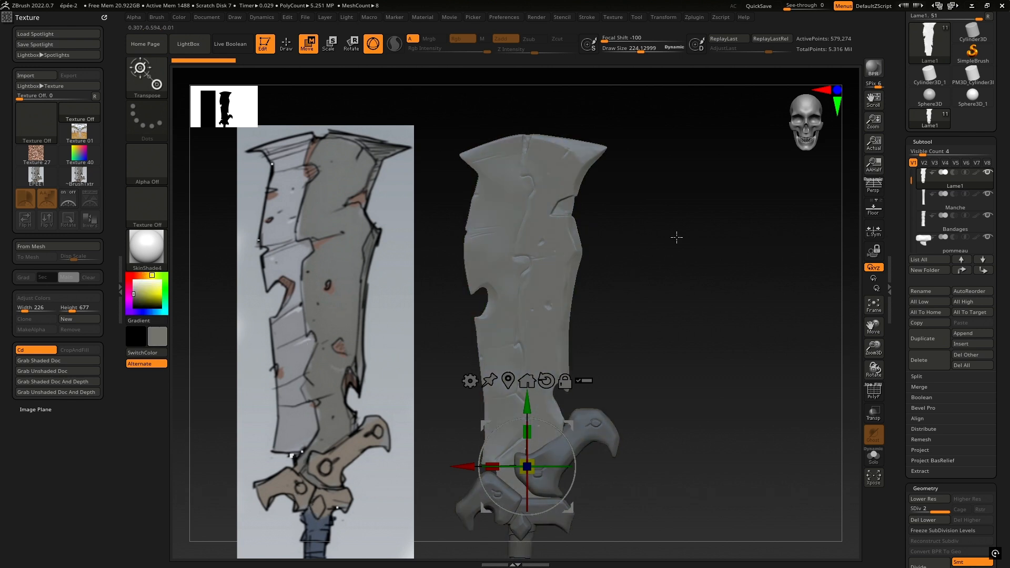
Step: Pick the light grey of the drawn blade's edge as main colour and collapse the Texture side tray
{"action": "left_click_drag", "start_coordinate": [629, 270], "coordinate": [642, 236], "text": "alt"}
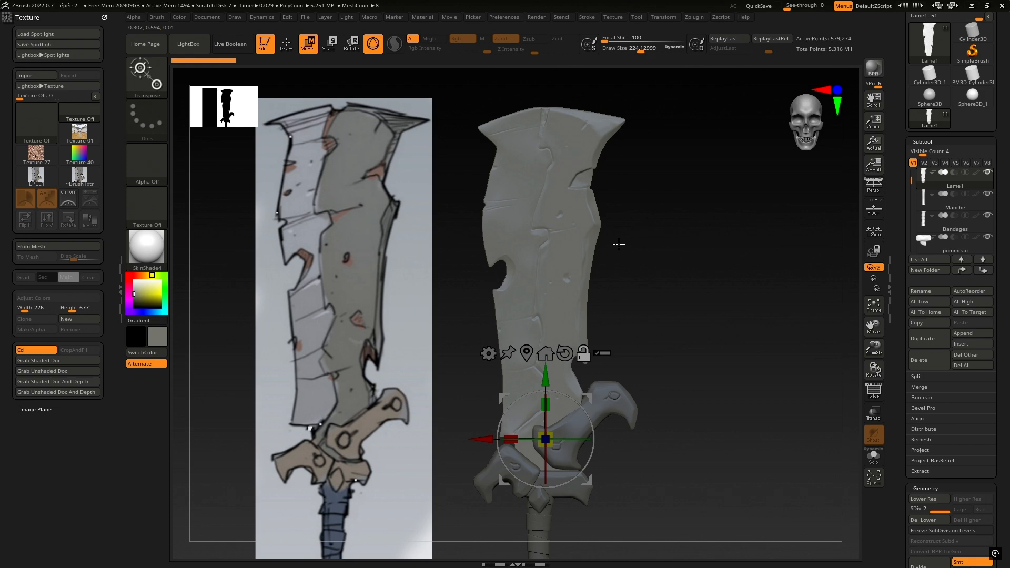
{"action": "key", "text": "c"}
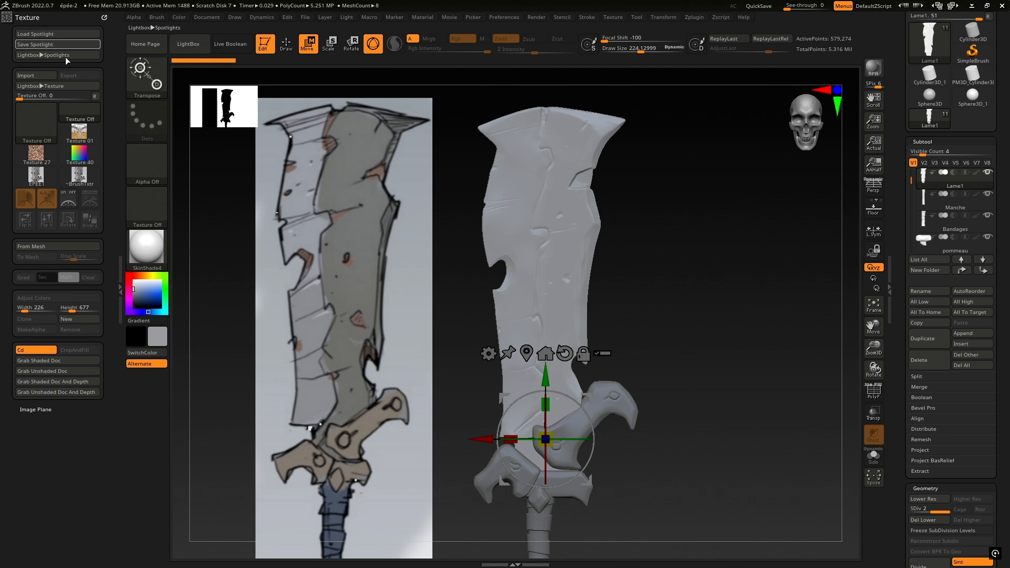
{"action": "left_click", "coordinate": [116, 293]}
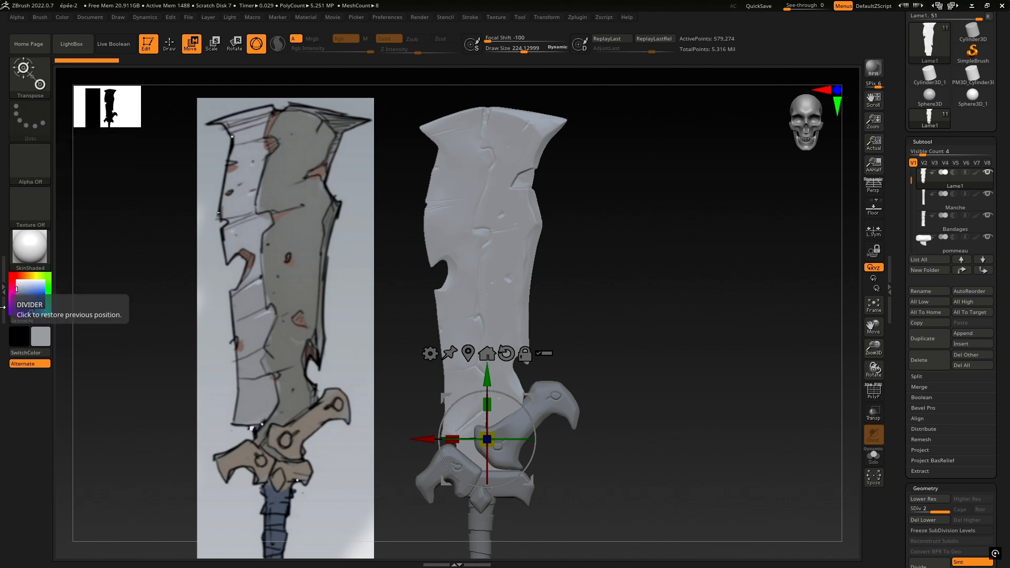
Step: Remove the Texture palette from the side tray and collapse the emptied tray
{"action": "double_click", "coordinate": [3, 288]}
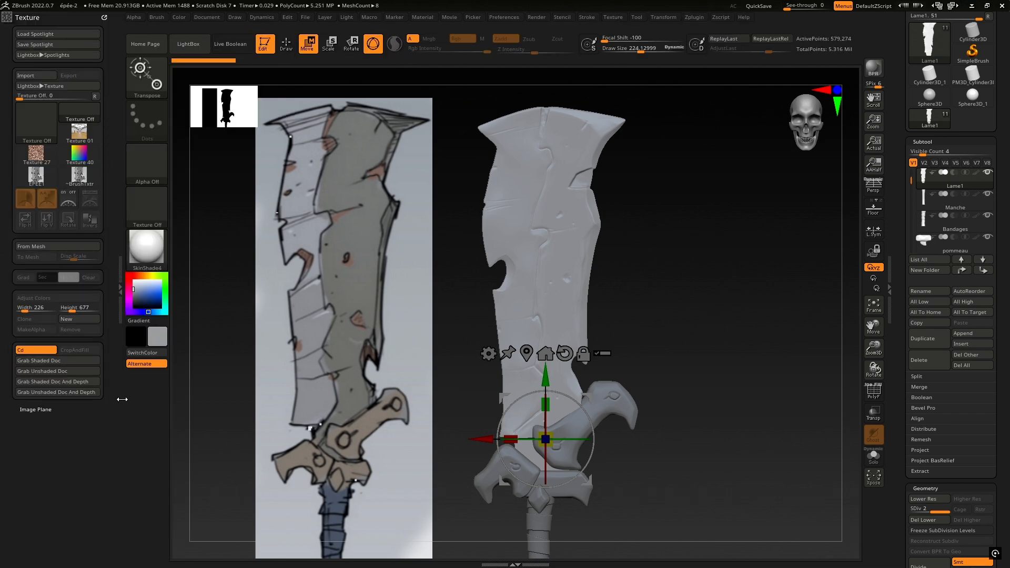
{"action": "left_click_drag", "start_coordinate": [105, 19], "coordinate": [110, 349]}
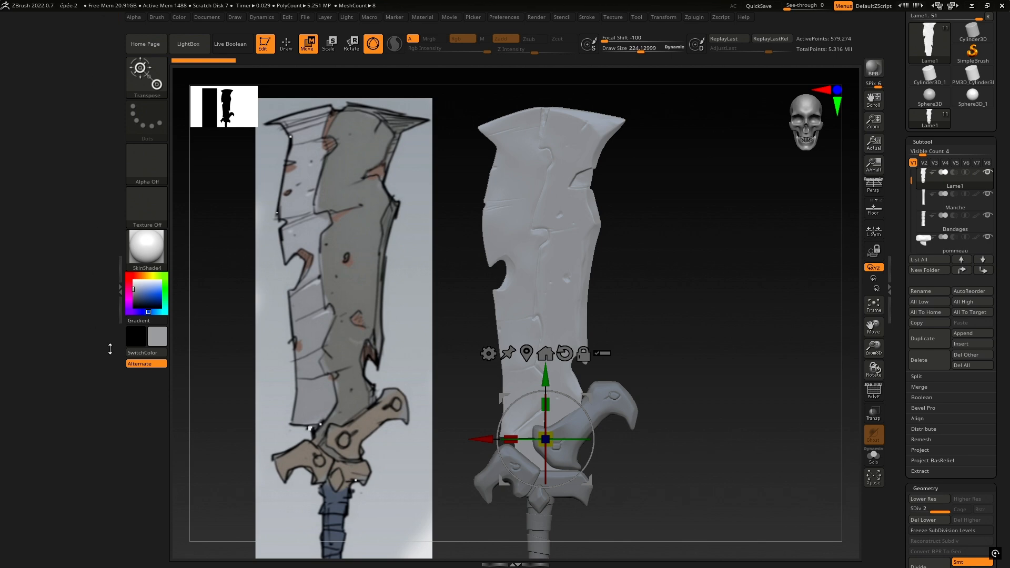
{"action": "double_click", "coordinate": [116, 284]}
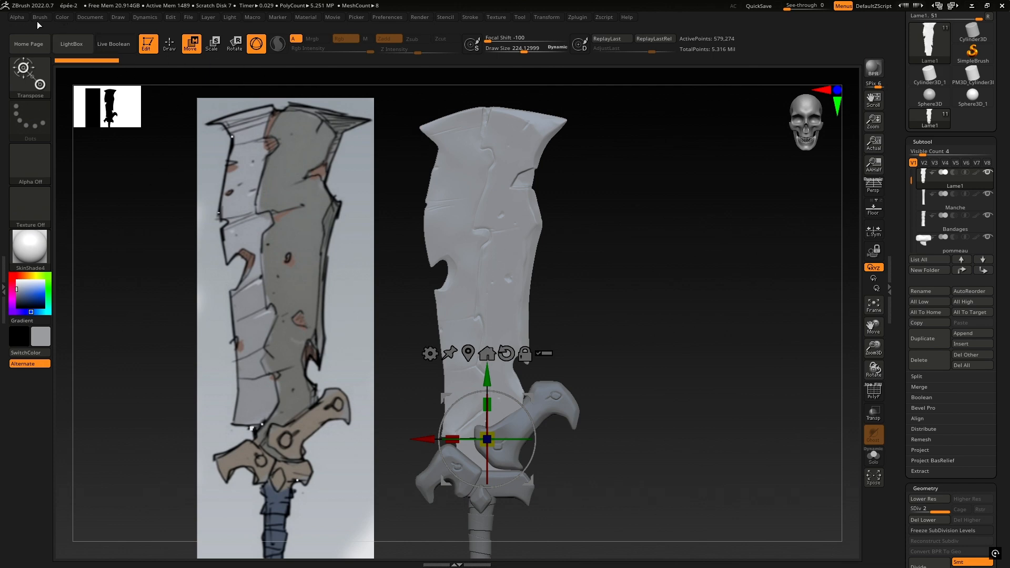
Step: Choose the Paint brush and fill the Lame1 blade with the sampled light grey (RGB 160, 161, 163)
{"action": "left_click", "coordinate": [30, 76]}
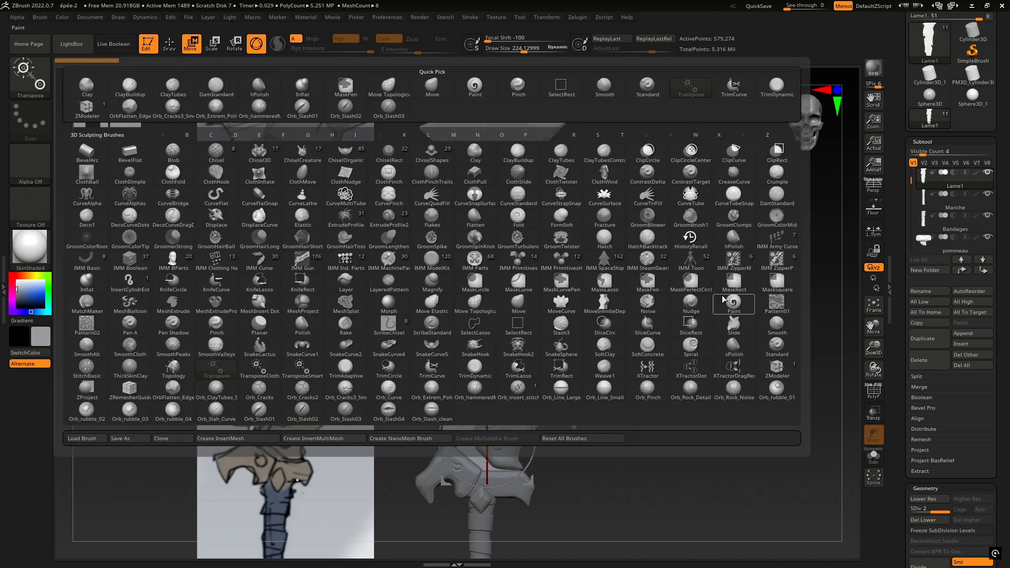
{"action": "left_click", "coordinate": [733, 303]}
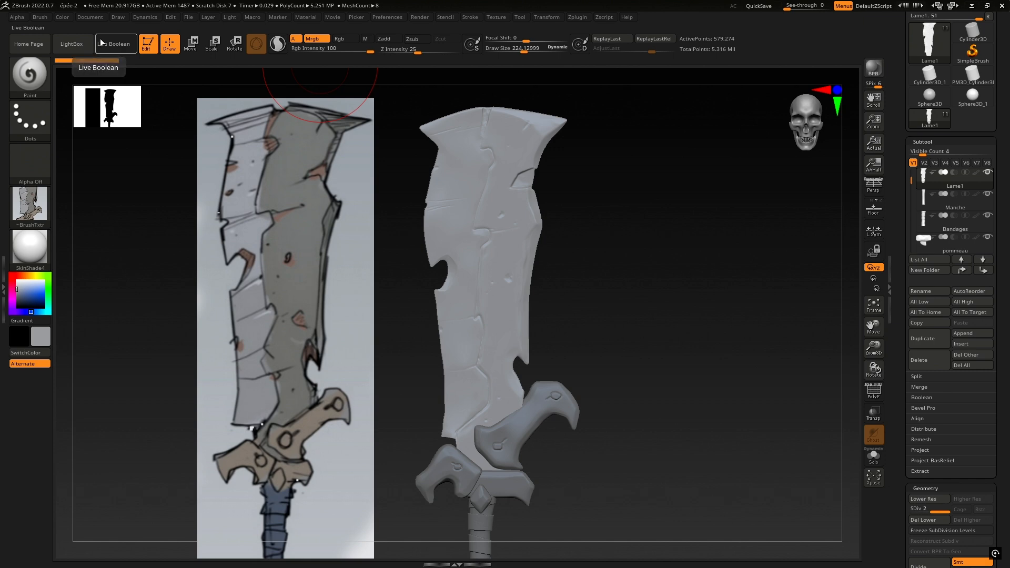
{"action": "left_click", "coordinate": [62, 19]}
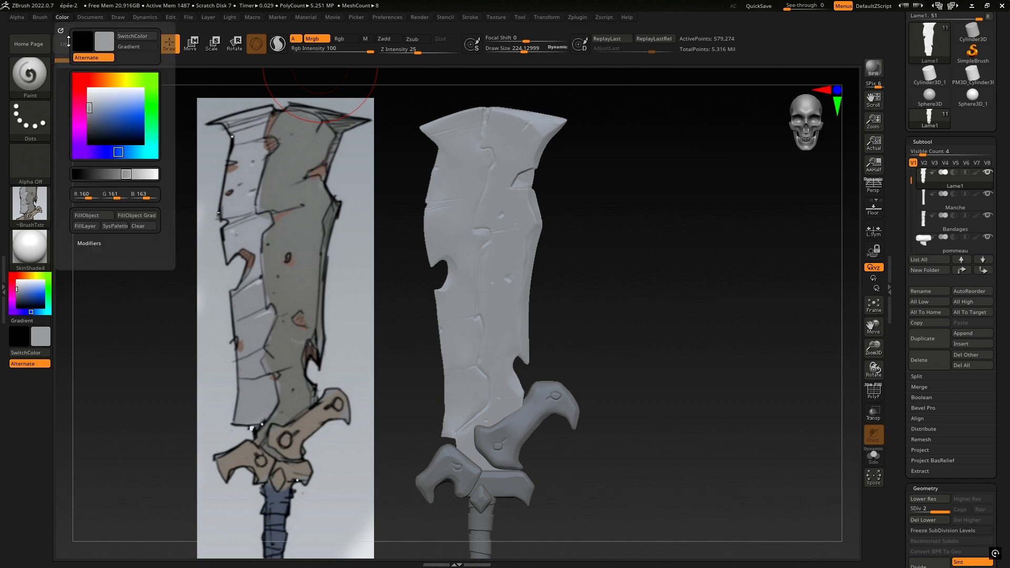
{"action": "left_click", "coordinate": [91, 218]}
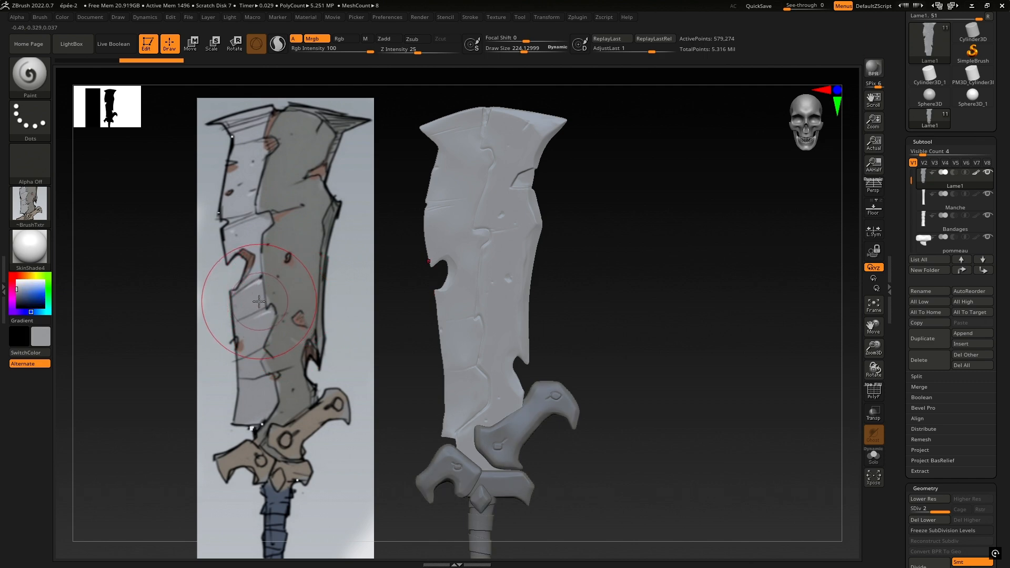
Step: Sample the drawn blade's greys and the guard's beige from the reference plane, ending on the darker body's olive-grey as main colour
{"action": "key", "text": "c"}
{"action": "key", "text": "c"}
{"action": "key", "text": "c"}
{"action": "key", "text": "c"}
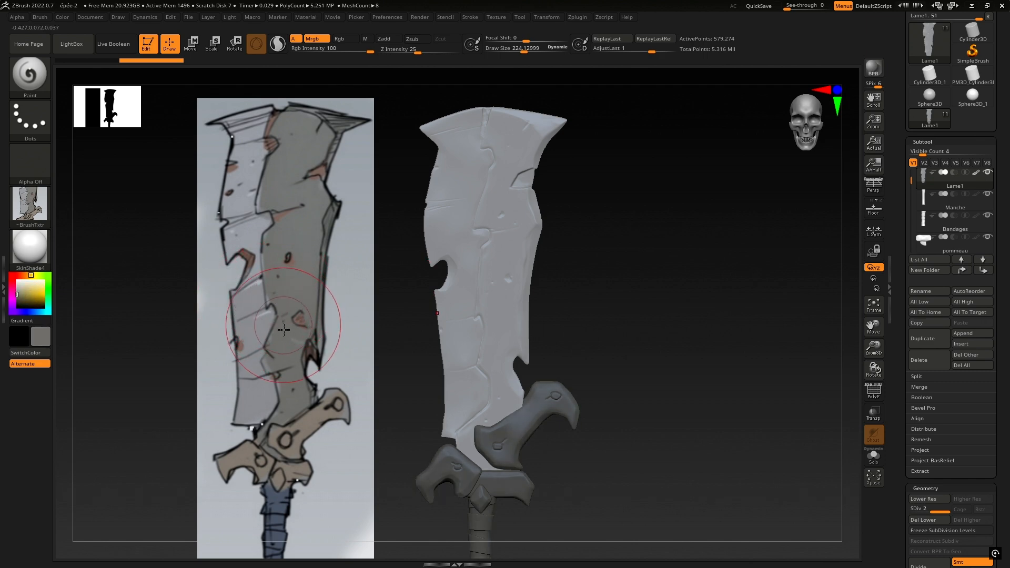
{"action": "key", "text": "c"}
{"action": "key", "text": "c"}
{"action": "key", "text": "c"}
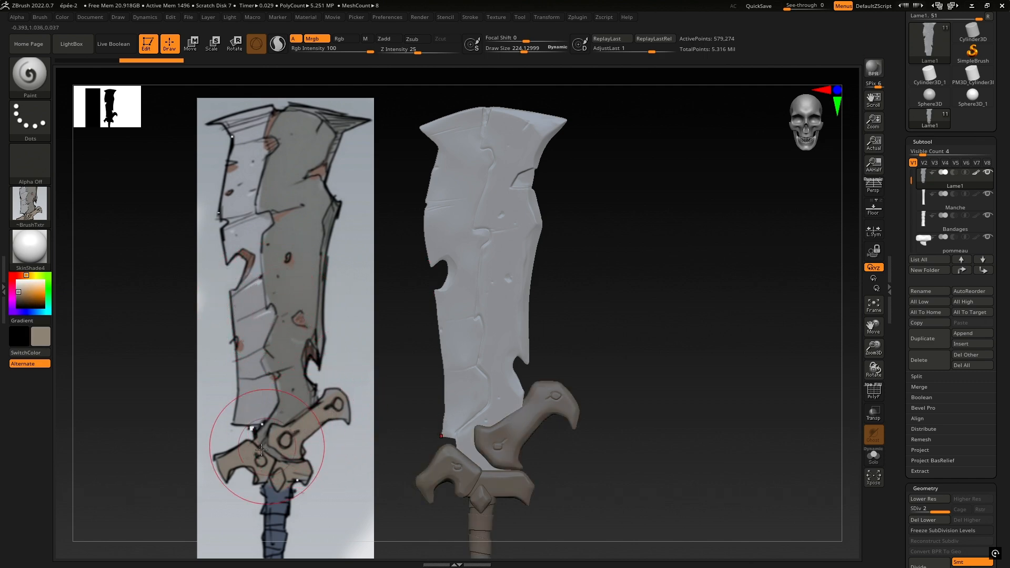
{"action": "key", "text": "c"}
{"action": "key", "text": "c"}
{"action": "key", "text": "c"}
{"action": "key", "text": "c"}
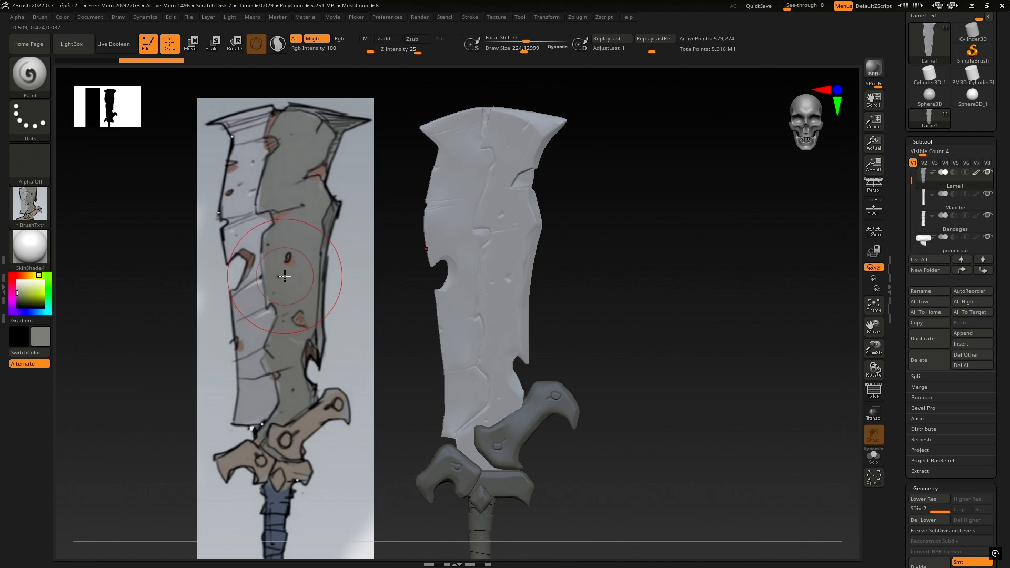
{"action": "key", "text": "c"}
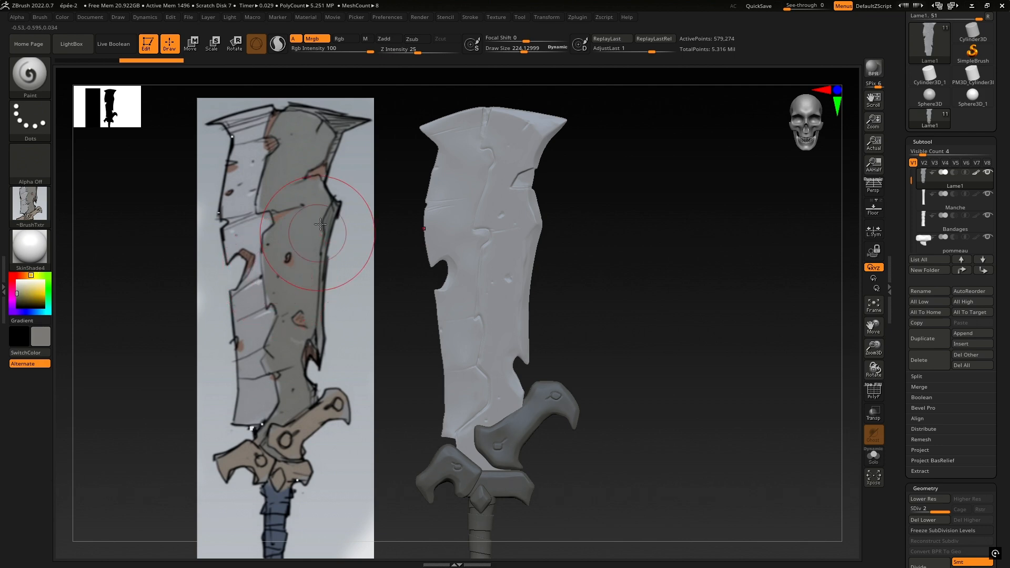
Step: Set the Paint brush's draw size to about 72 and sample the olive-grey of the drawn blade's upper body as main colour
{"action": "mouse_move", "coordinate": [528, 180]}
{"action": "right_mouse_down", "text": "ctrl"}
{"action": "mouse_move", "coordinate": [431, 207]}
{"action": "mouse_move", "coordinate": [523, 228]}
{"action": "right_mouse_up", "text": "ctrl"}
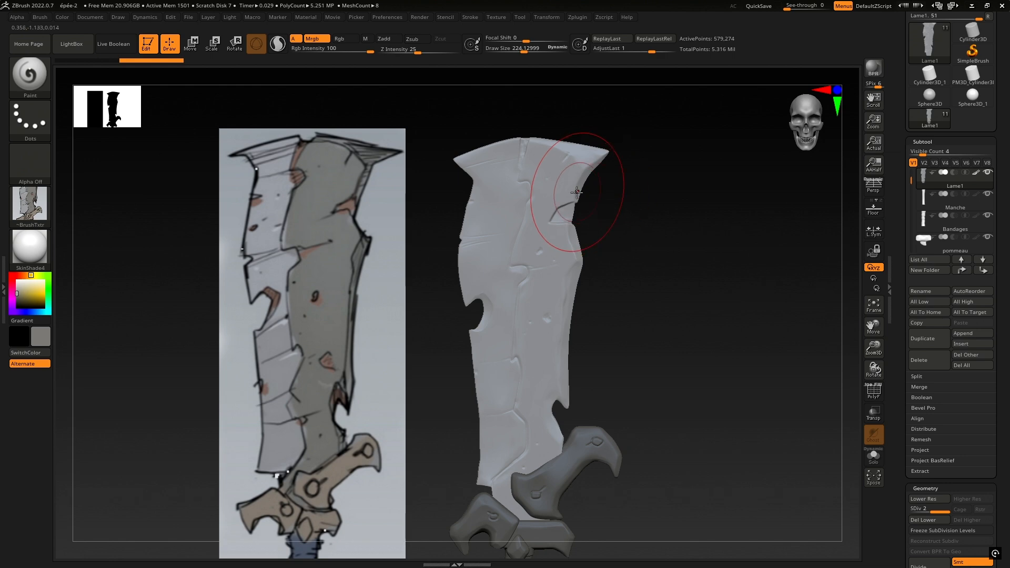
{"action": "key", "text": "space"}
{"action": "left_click_drag", "start_coordinate": [686, 233], "coordinate": [671, 233]}
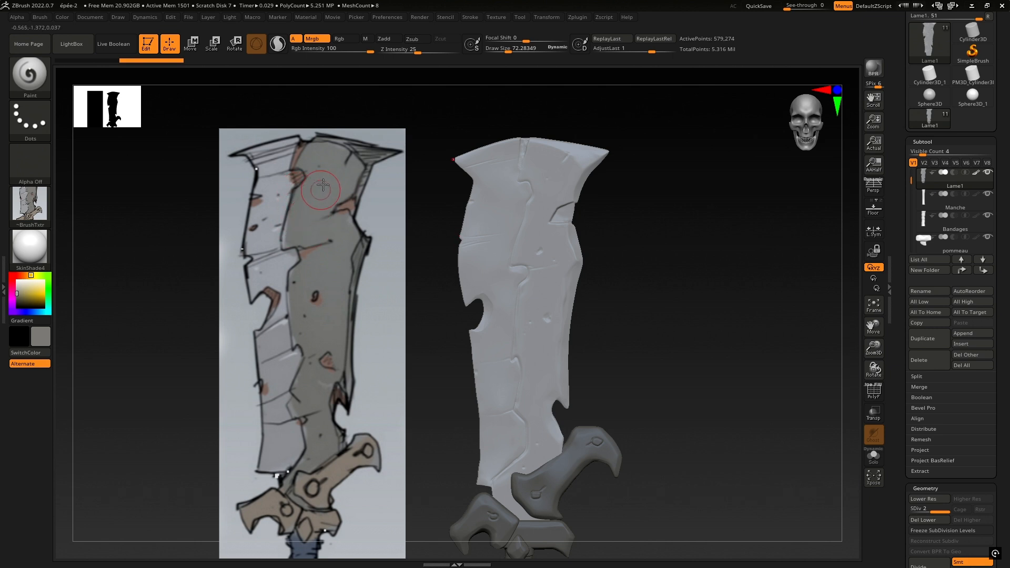
{"action": "key", "text": "c"}
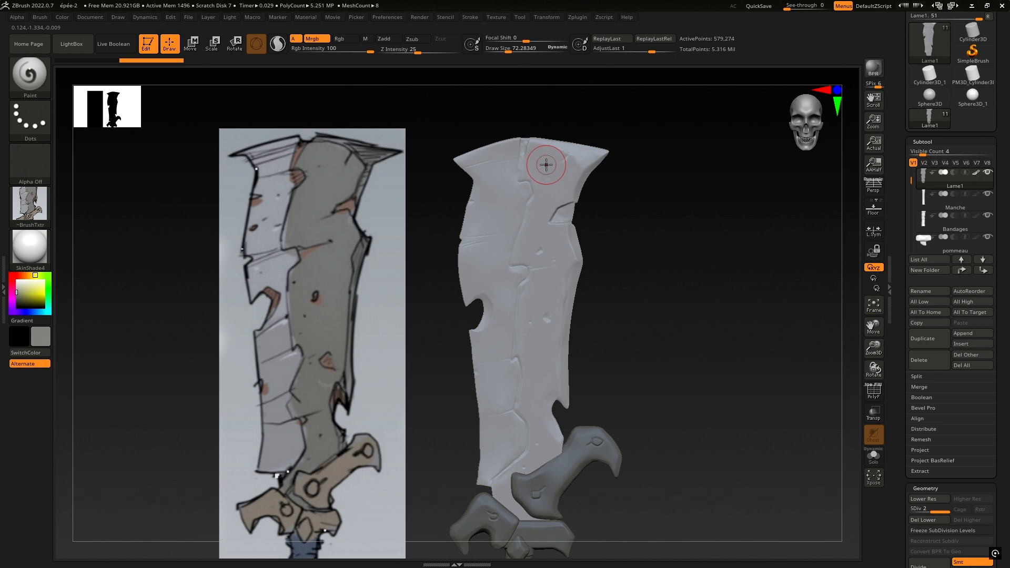
Step: Try to paint the blade with the ~BrushTxtr texture active on the brush, and undo the strokes
{"action": "mouse_move", "coordinate": [563, 158]}
{"action": "left_mouse_down"}
{"action": "mouse_move", "coordinate": [544, 155]}
{"action": "mouse_move", "coordinate": [565, 165]}
{"action": "left_mouse_up"}
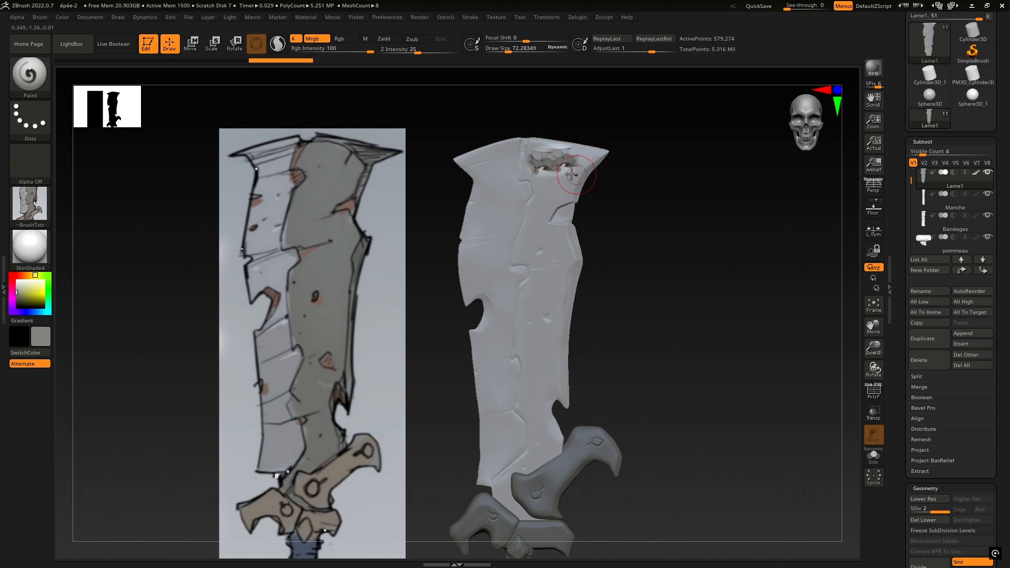
{"action": "key", "text": "ctrl"}
{"action": "key", "text": "ctrl+z"}
{"action": "key", "text": "ctrl+z"}
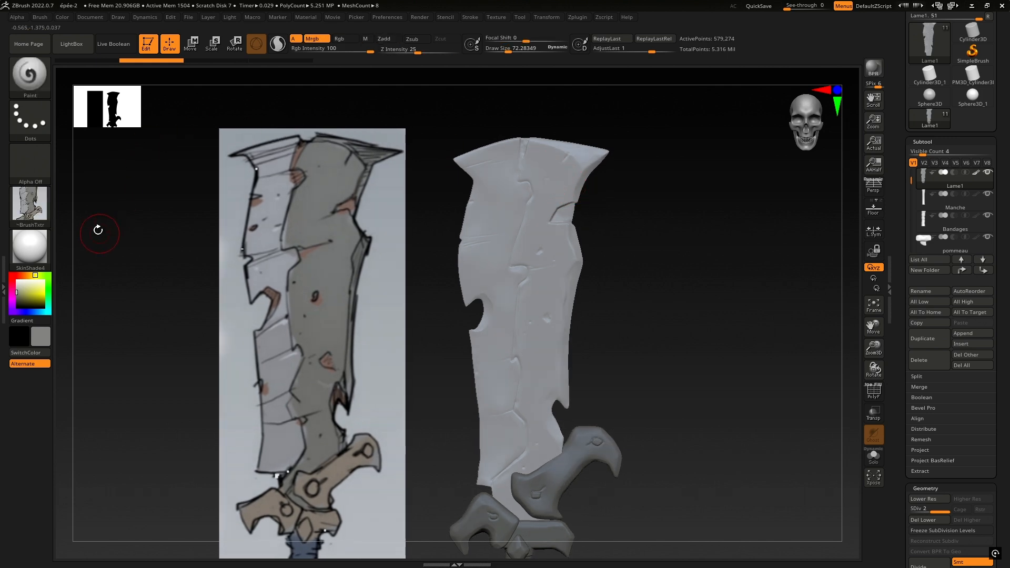
{"action": "mouse_move", "coordinate": [38, 217]}
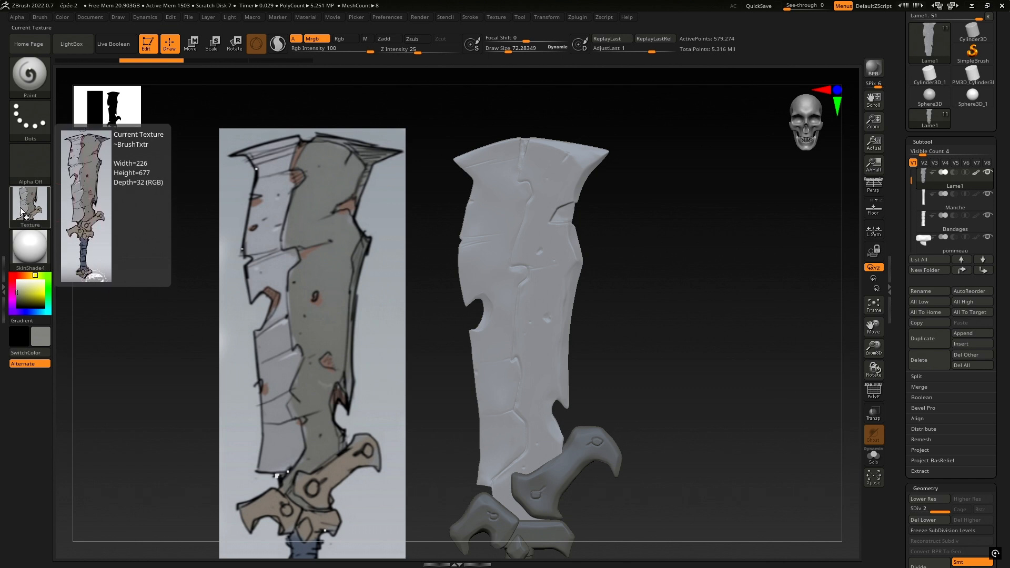
{"action": "mouse_move", "coordinate": [538, 181]}
{"action": "left_mouse_down"}
{"action": "mouse_move", "coordinate": [531, 249]}
{"action": "mouse_move", "coordinate": [494, 337]}
{"action": "mouse_move", "coordinate": [533, 436]}
{"action": "left_mouse_up"}
{"action": "key", "text": "ctrl+z"}
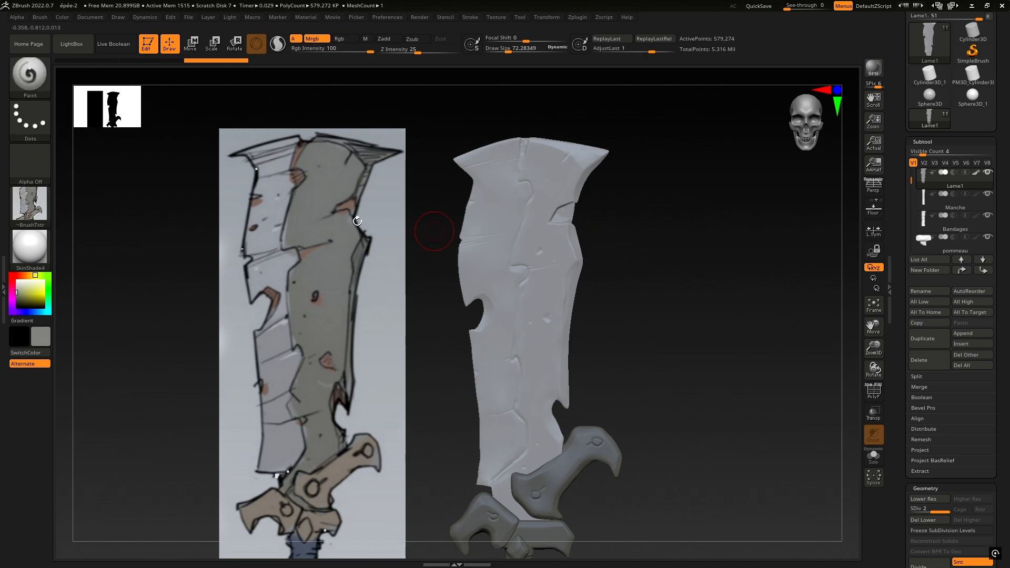
Step: Set the Paint brush to Texture Off and paint a first olive-grey patch near the blade's flared tip
{"action": "left_click", "coordinate": [33, 219]}
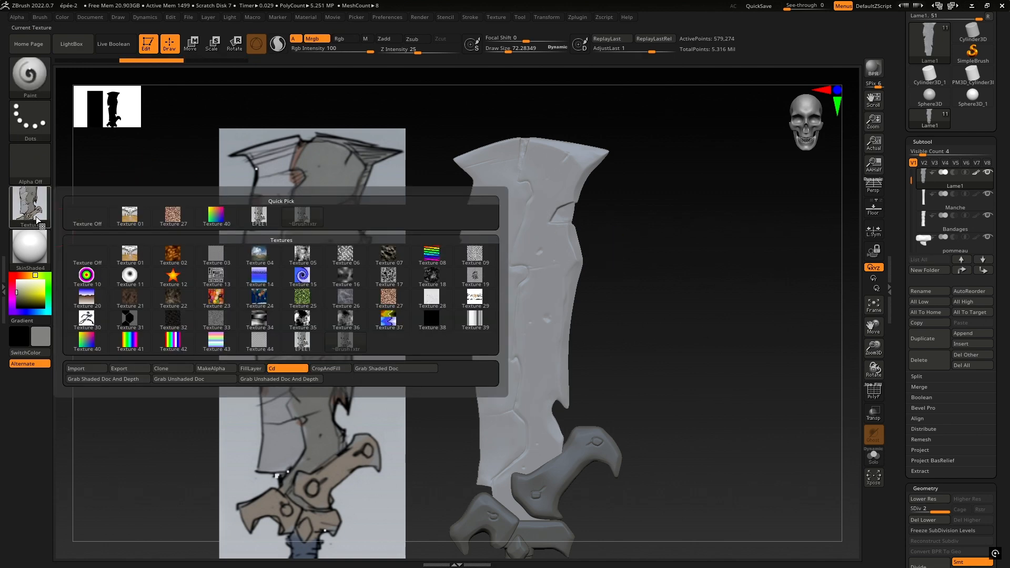
{"action": "left_click", "coordinate": [85, 216]}
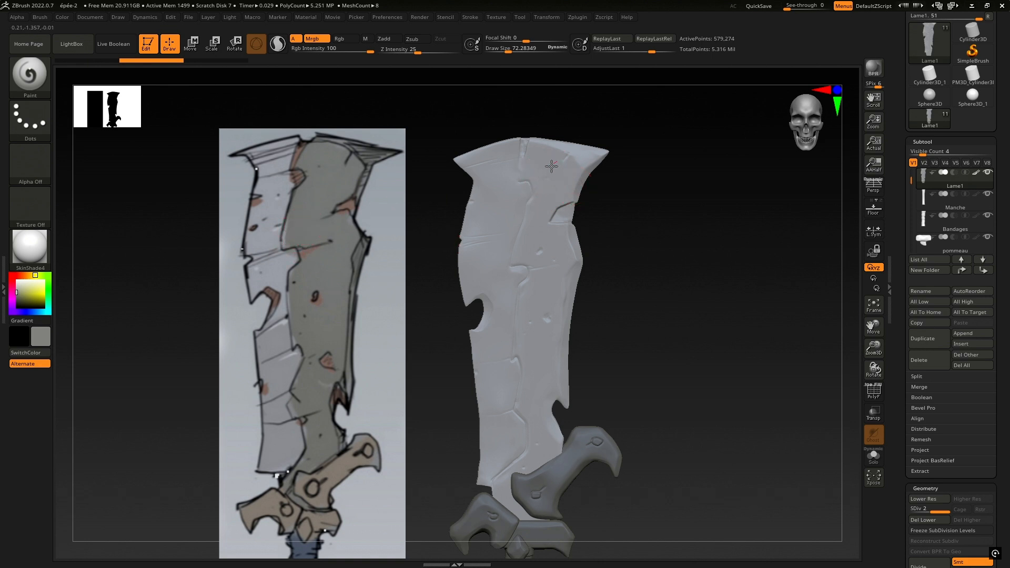
{"action": "left_click_drag", "start_coordinate": [549, 164], "coordinate": [552, 179]}
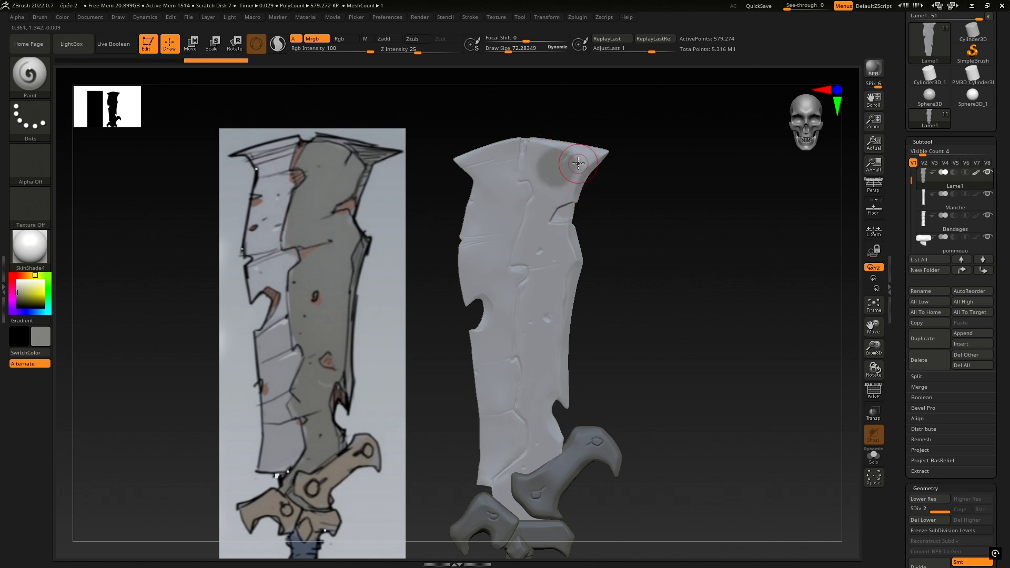
Step: Toggle the polypaint display of the Lame1 subtool off and on to compare the painted and unpainted blade
{"action": "left_click", "coordinate": [975, 176]}
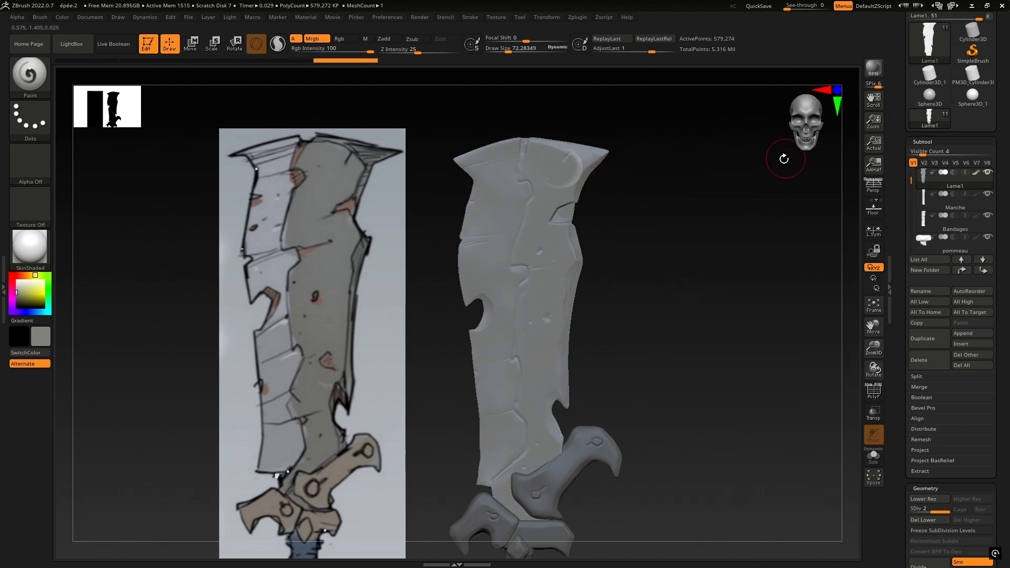
{"action": "key", "text": "ctrl"}
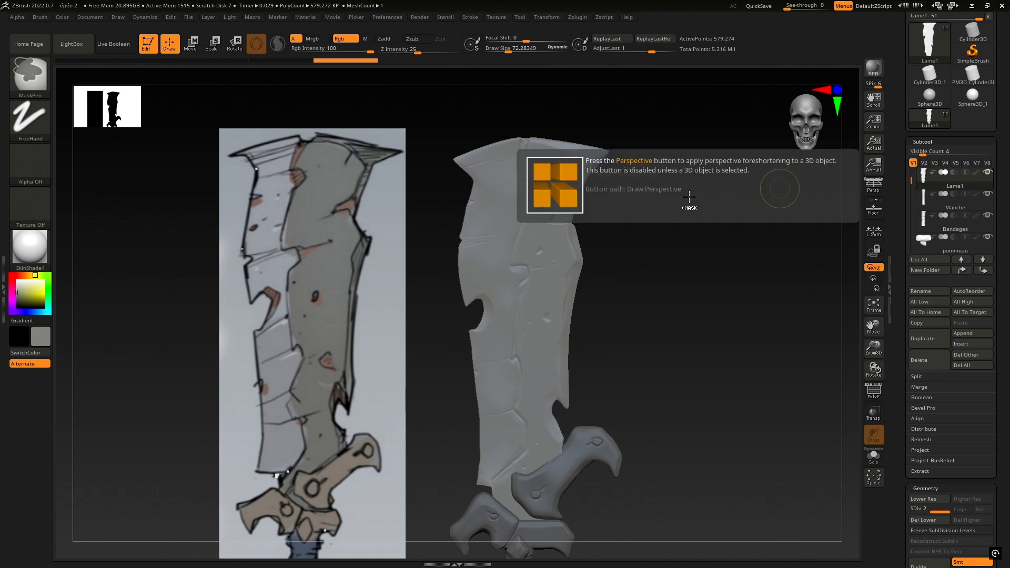
{"action": "left_click", "coordinate": [977, 173]}
{"action": "left_click", "coordinate": [977, 174]}
{"action": "left_click", "coordinate": [978, 174]}
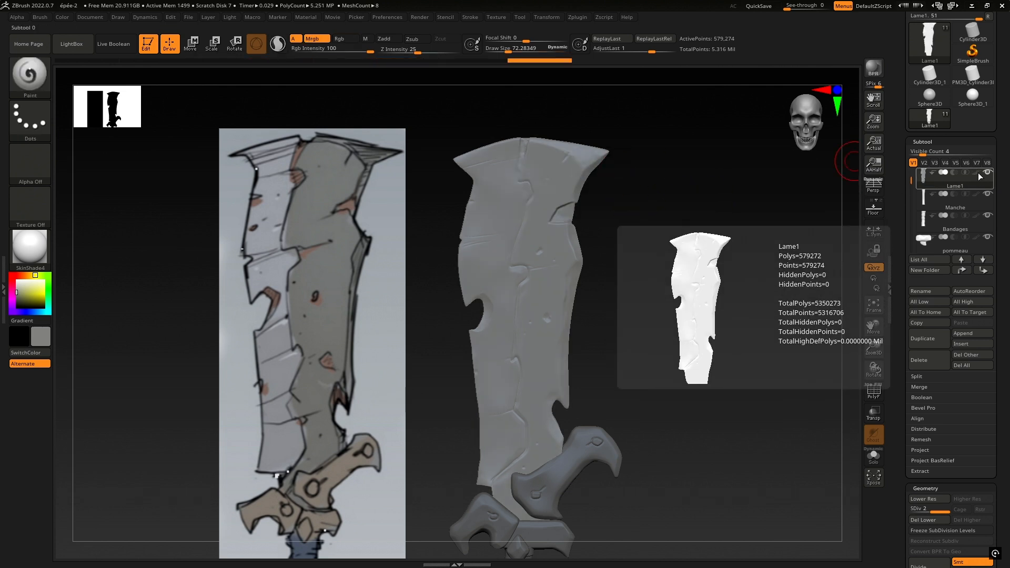
{"action": "left_click", "coordinate": [977, 174]}
{"action": "right_click", "coordinate": [555, 181]}
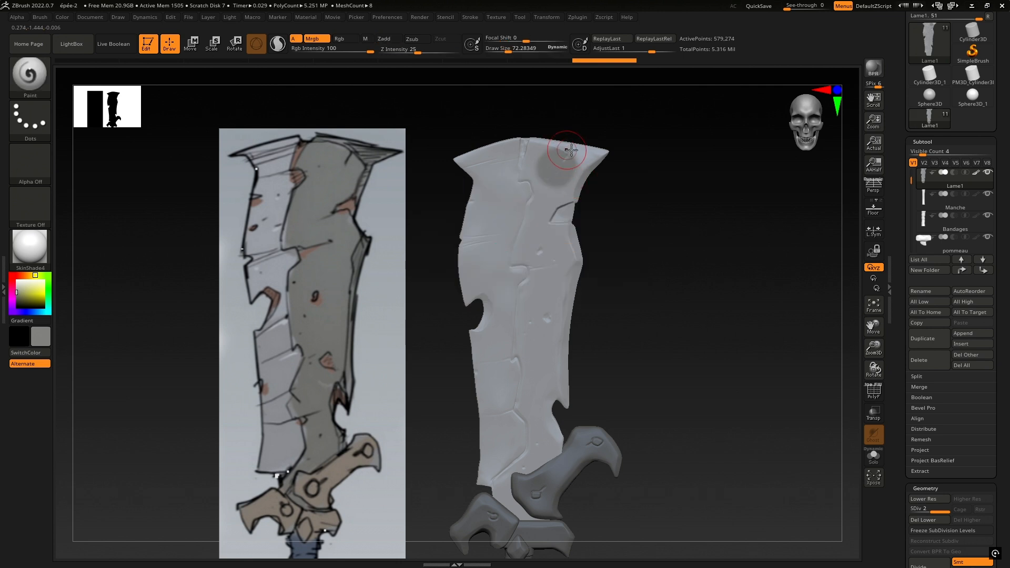
Step: Paint the darker half of the blade olive-grey from the flared tip down to the guard, following the central crack
{"action": "mouse_move", "coordinate": [534, 149]}
{"action": "left_mouse_down"}
{"action": "mouse_move", "coordinate": [577, 146]}
{"action": "mouse_move", "coordinate": [578, 230]}
{"action": "left_mouse_up"}
{"action": "key", "text": "ctrl+z"}
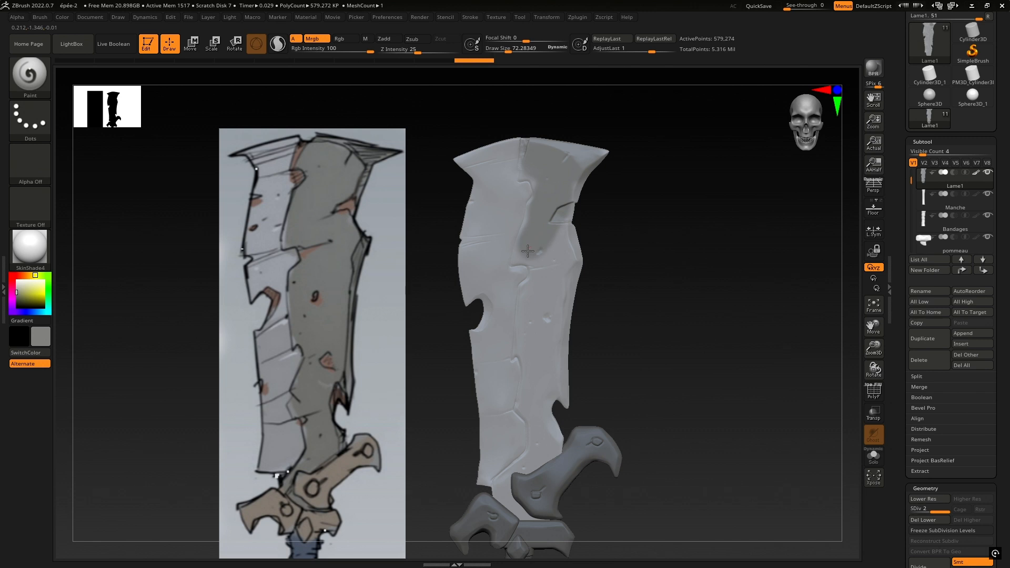
{"action": "mouse_move", "coordinate": [527, 251]}
{"action": "left_mouse_down"}
{"action": "mouse_move", "coordinate": [555, 248]}
{"action": "mouse_move", "coordinate": [559, 272]}
{"action": "mouse_move", "coordinate": [509, 207]}
{"action": "mouse_move", "coordinate": [467, 199]}
{"action": "mouse_move", "coordinate": [455, 275]}
{"action": "mouse_move", "coordinate": [486, 216]}
{"action": "mouse_move", "coordinate": [481, 333]}
{"action": "left_mouse_up"}
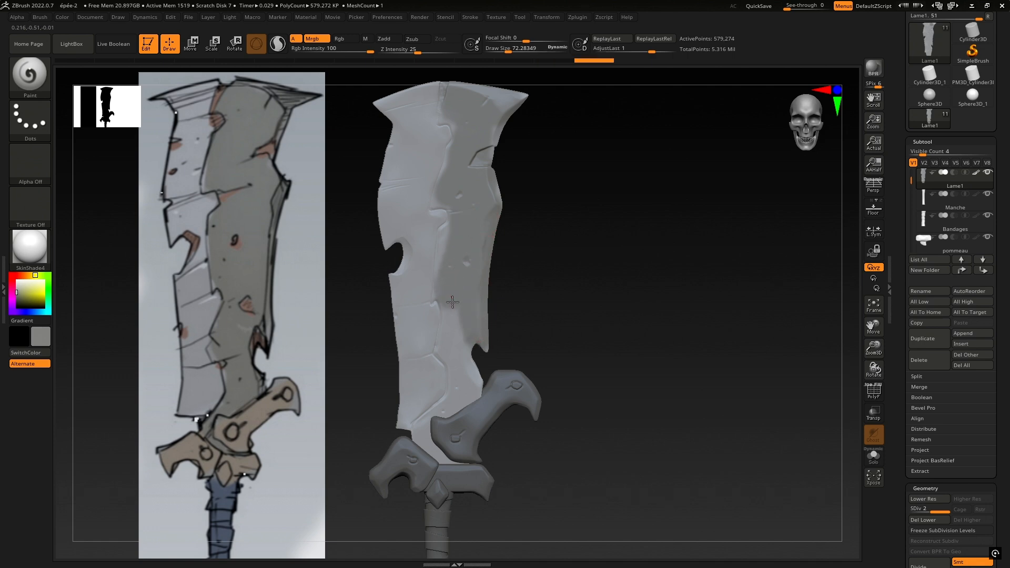
{"action": "left_click_drag", "start_coordinate": [465, 380], "coordinate": [468, 386]}
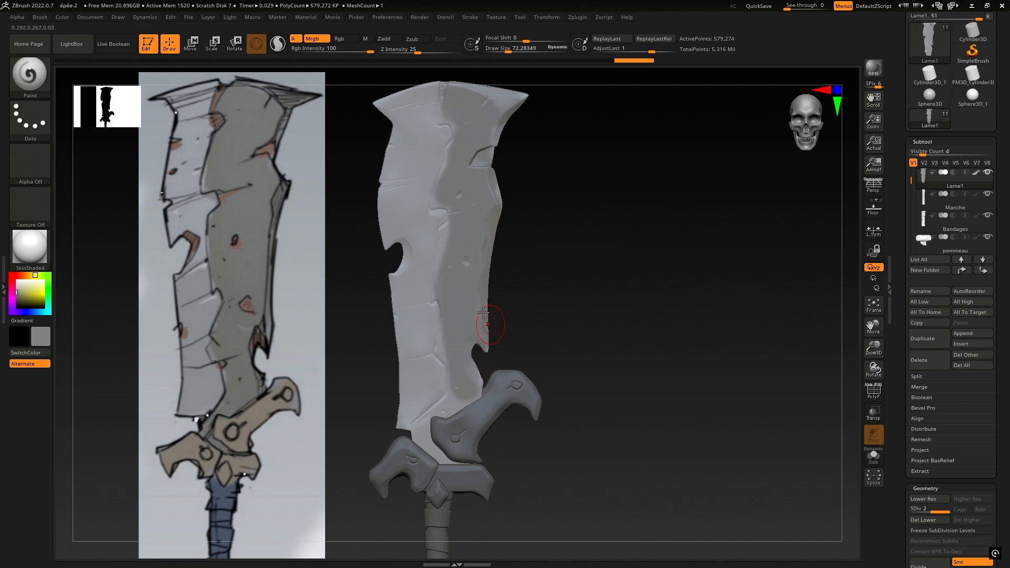
Step: Reduce the brush draw size to about 35 and check the olive-grey coverage on the back of the blade
{"action": "mouse_move", "coordinate": [442, 244]}
{"action": "right_mouse_down", "text": "ctrl"}
{"action": "mouse_move", "coordinate": [496, 190]}
{"action": "mouse_move", "coordinate": [535, 300]}
{"action": "right_mouse_up", "text": "ctrl"}
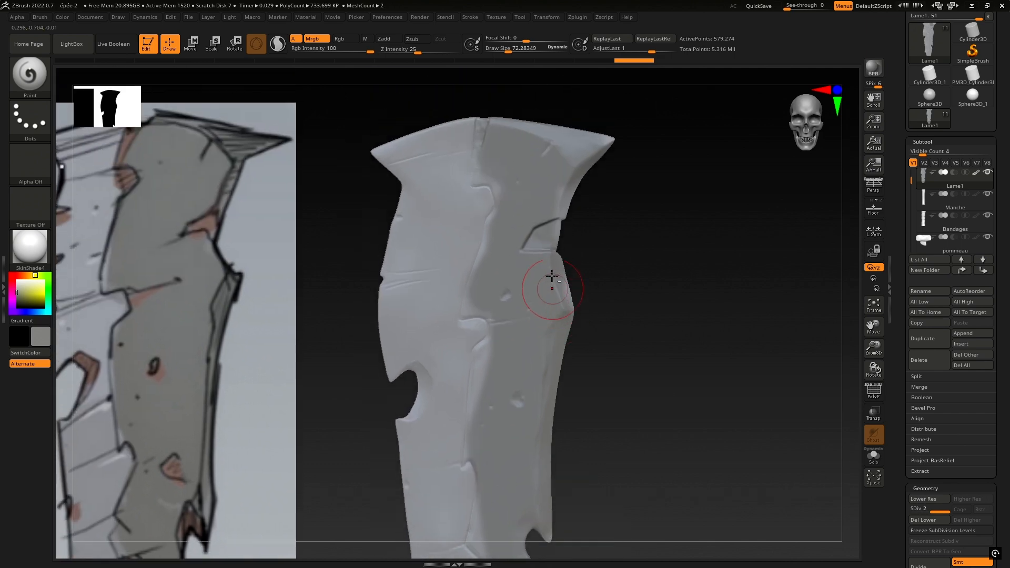
{"action": "key", "text": "space"}
{"action": "left_click_drag", "start_coordinate": [573, 202], "coordinate": [569, 203]}
{"action": "left_click_drag", "start_coordinate": [643, 146], "coordinate": [447, 148]}
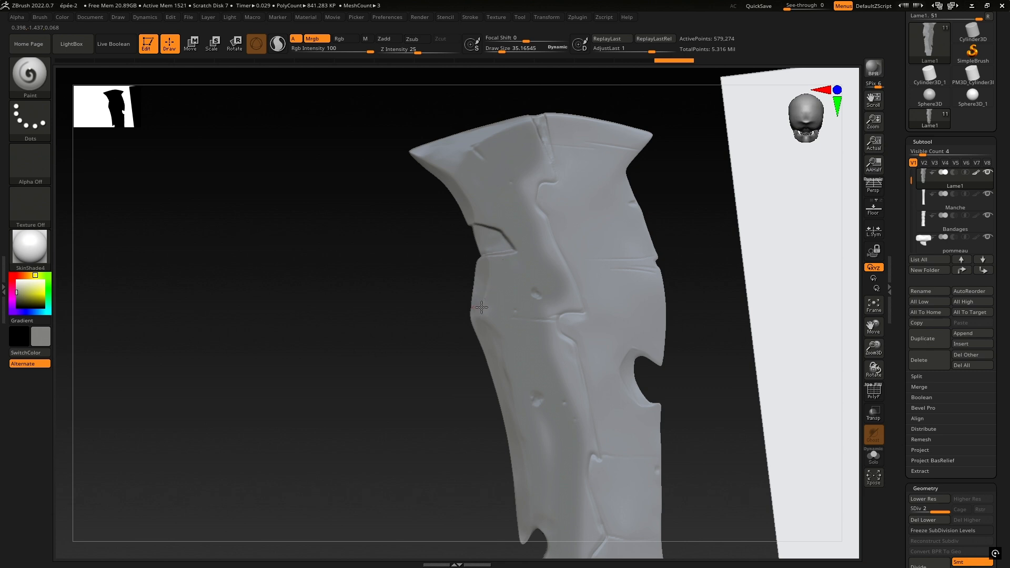
{"action": "left_click_drag", "start_coordinate": [459, 332], "coordinate": [448, 174], "text": "alt"}
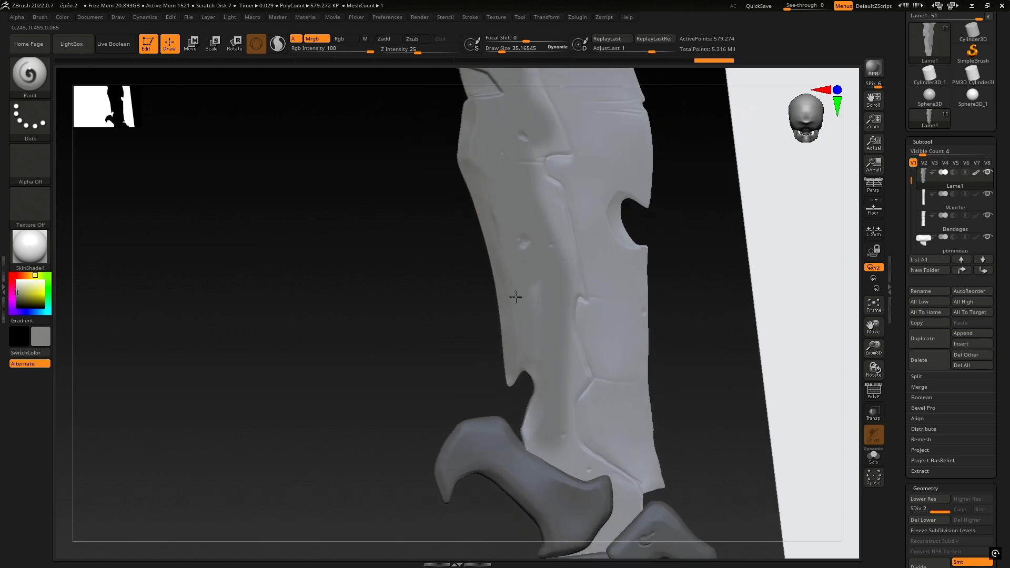
{"action": "mouse_move", "coordinate": [505, 315]}
{"action": "left_mouse_down"}
{"action": "mouse_move", "coordinate": [611, 293]}
{"action": "mouse_move", "coordinate": [513, 220]}
{"action": "mouse_move", "coordinate": [627, 287]}
{"action": "left_mouse_up"}
Step: Extend the olive-grey paint to the central crack on the upper front of the blade, above the large edge notch
{"action": "right_click_drag", "start_coordinate": [603, 205], "coordinate": [623, 276], "text": "alt"}
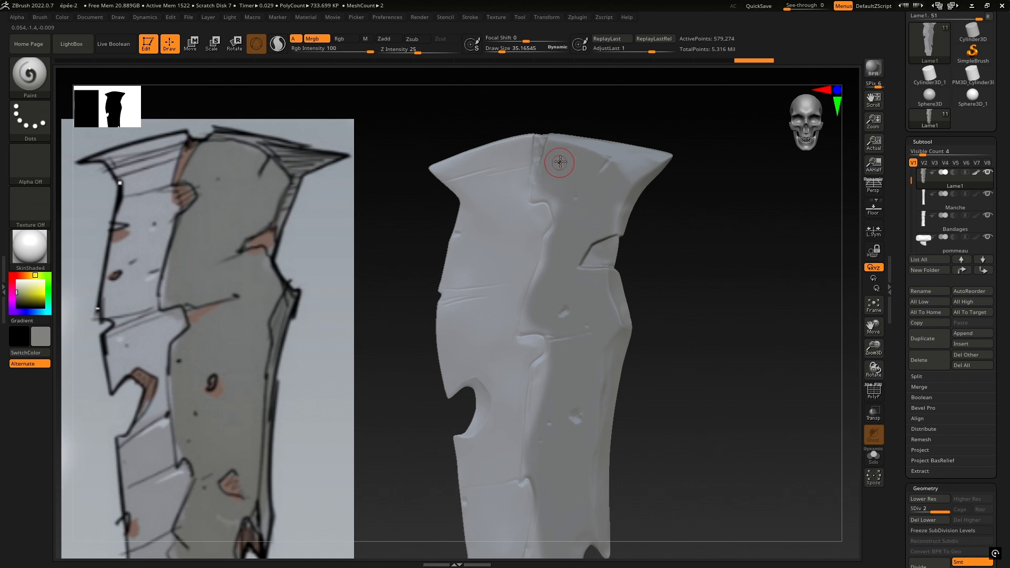
{"action": "right_click_drag", "start_coordinate": [561, 156], "coordinate": [586, 187], "text": "alt"}
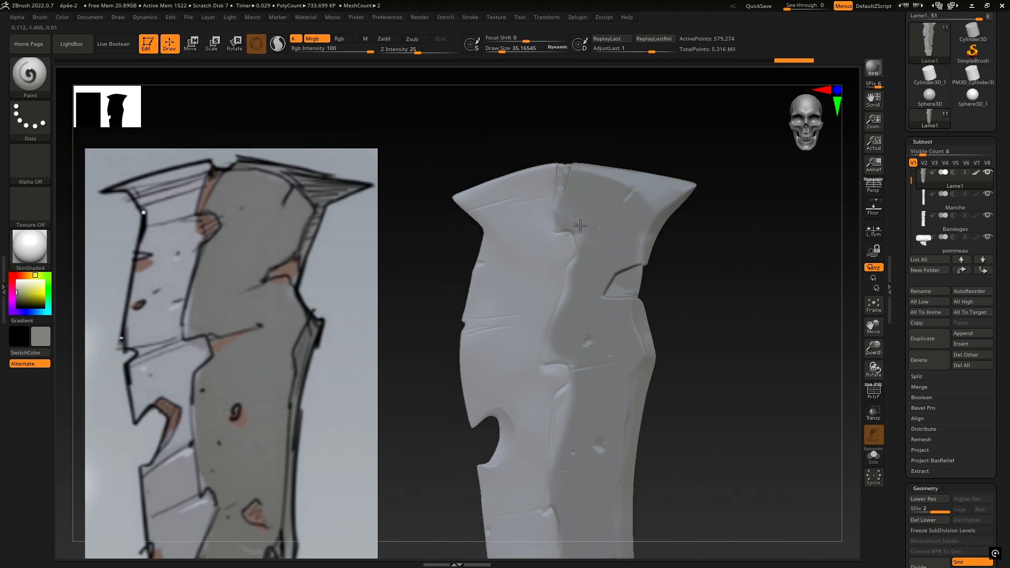
{"action": "right_click_drag", "start_coordinate": [595, 259], "coordinate": [588, 170], "text": "alt"}
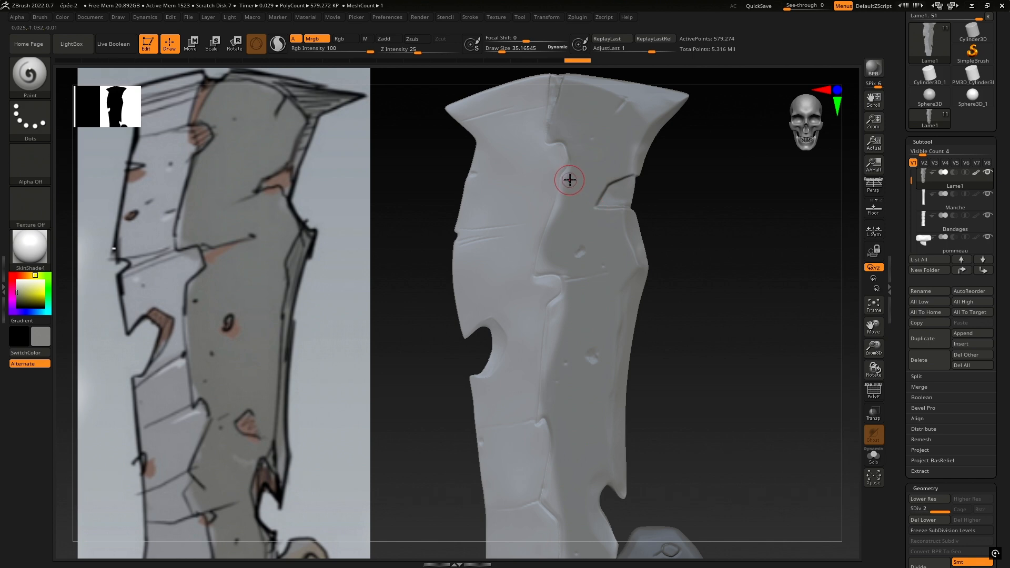
{"action": "left_click_drag", "start_coordinate": [570, 180], "coordinate": [538, 268]}
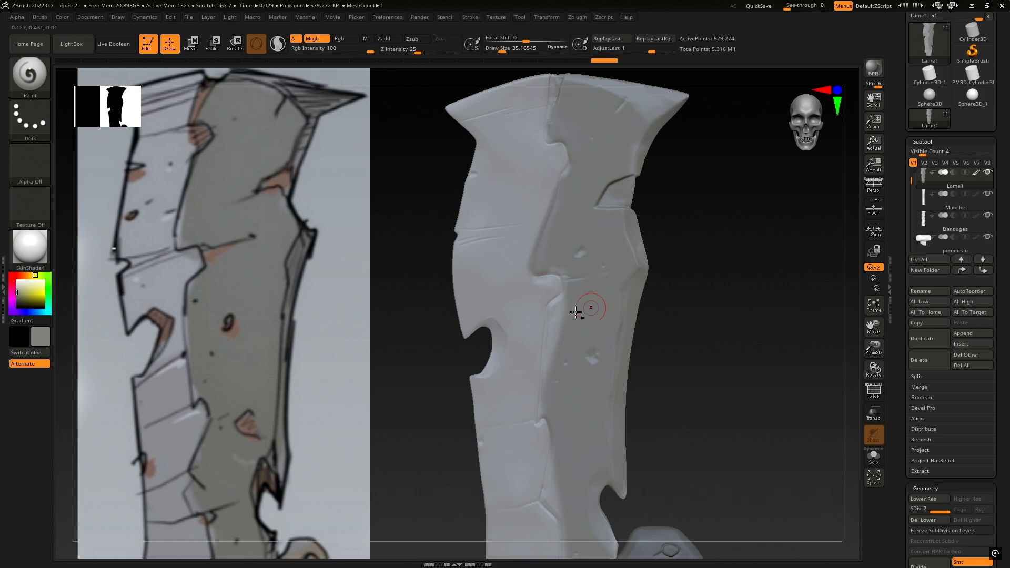
Step: Try straight olive-grey strokes down the light half of the blade beside the notch, undoing each one
{"action": "mouse_move", "coordinate": [575, 312]}
{"action": "right_mouse_down", "text": "alt"}
{"action": "mouse_move", "coordinate": [555, 182]}
{"action": "mouse_move", "coordinate": [548, 285]}
{"action": "right_mouse_up", "text": "alt"}
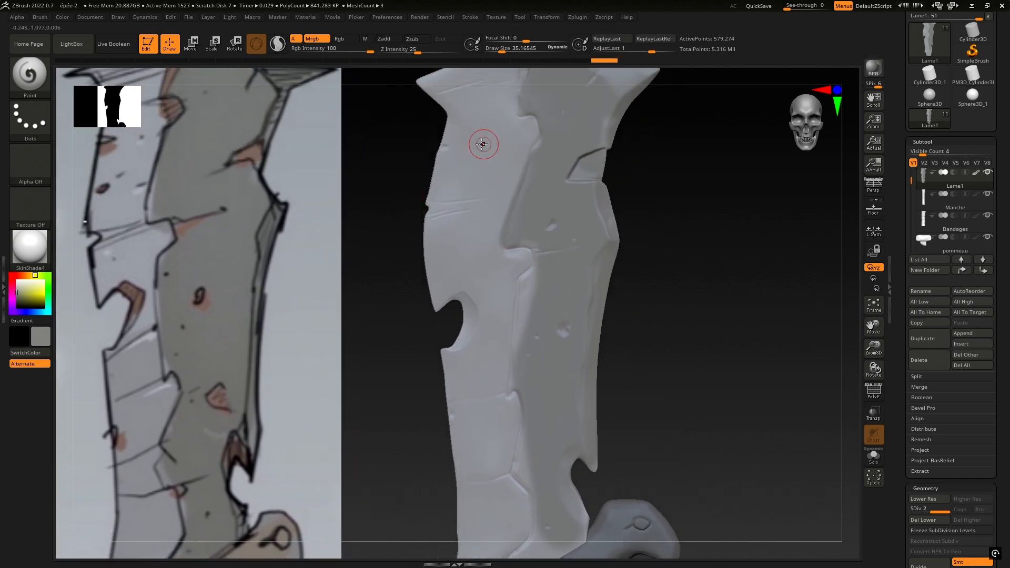
{"action": "left_click_drag", "start_coordinate": [479, 142], "coordinate": [476, 306]}
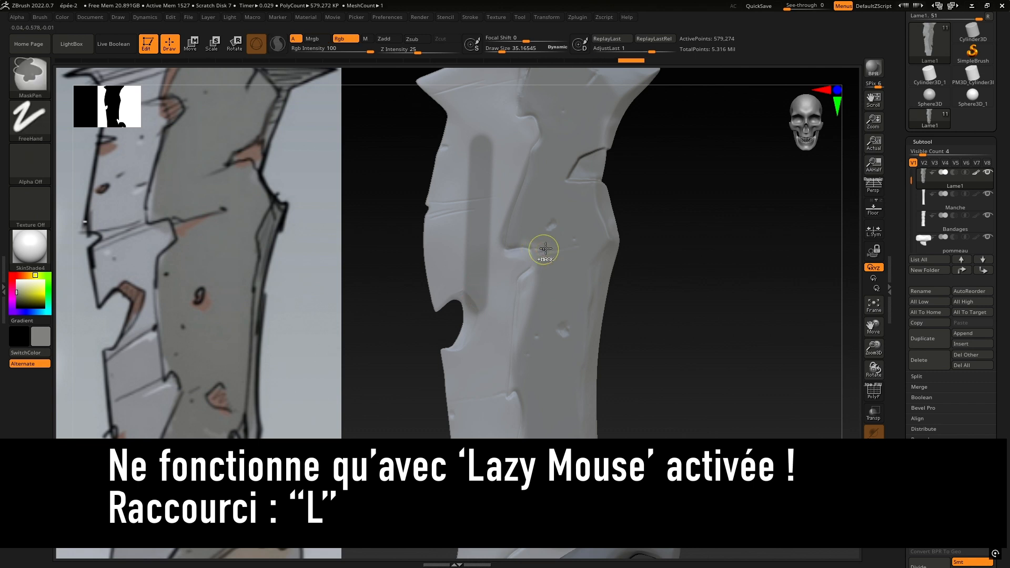
{"action": "key", "text": "ctrl+z"}
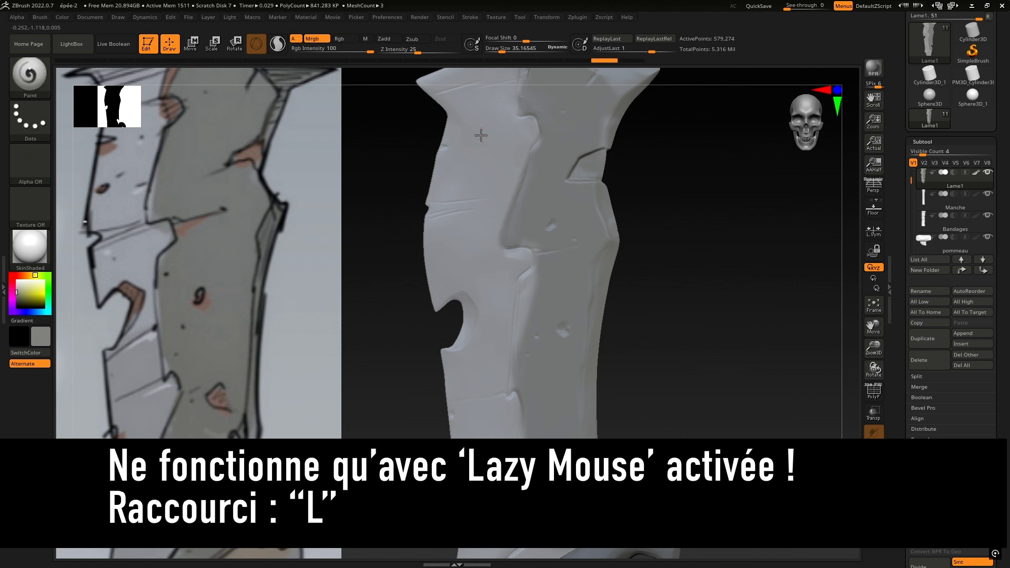
{"action": "left_click_drag", "start_coordinate": [472, 239], "coordinate": [485, 304]}
{"action": "mouse_move", "coordinate": [489, 338]}
{"action": "left_mouse_down"}
{"action": "mouse_move", "coordinate": [495, 377]}
{"action": "mouse_move", "coordinate": [478, 397]}
{"action": "left_mouse_up"}
{"action": "key", "text": "ctrl+z"}
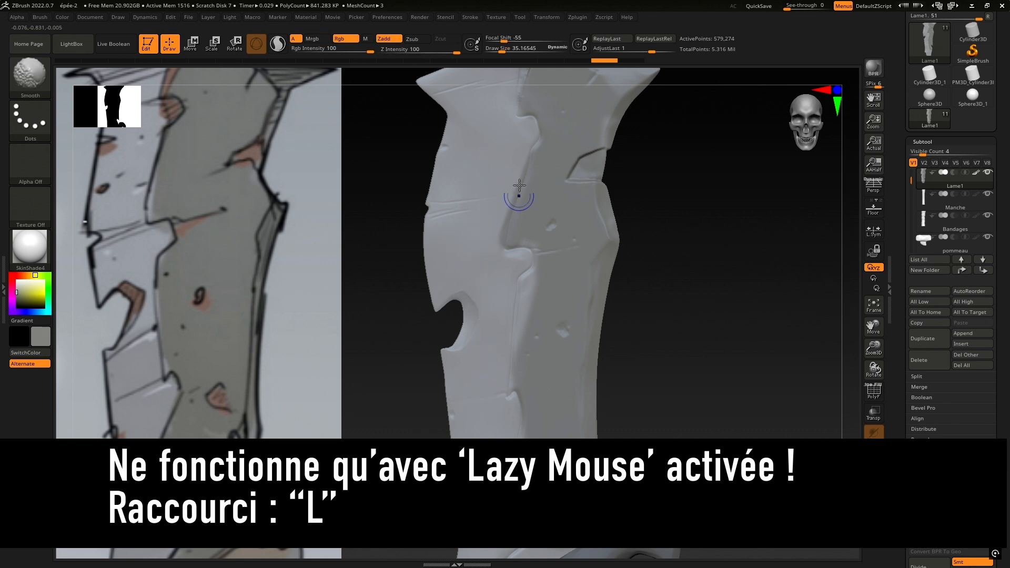
{"action": "left_click_drag", "start_coordinate": [490, 145], "coordinate": [485, 361]}
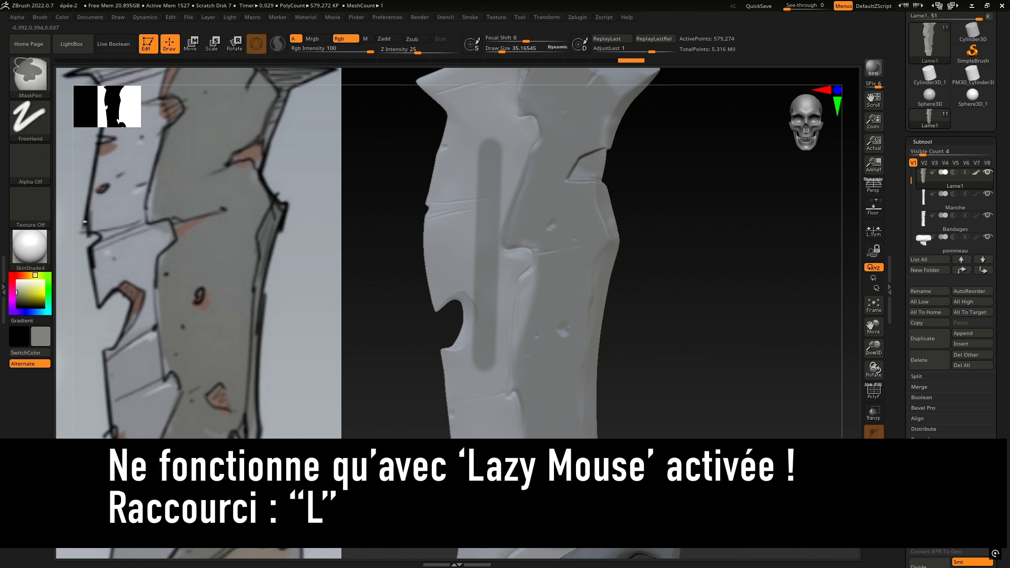
{"action": "key", "text": "ctrl+z"}
{"action": "left_click_drag", "start_coordinate": [483, 146], "coordinate": [475, 200]}
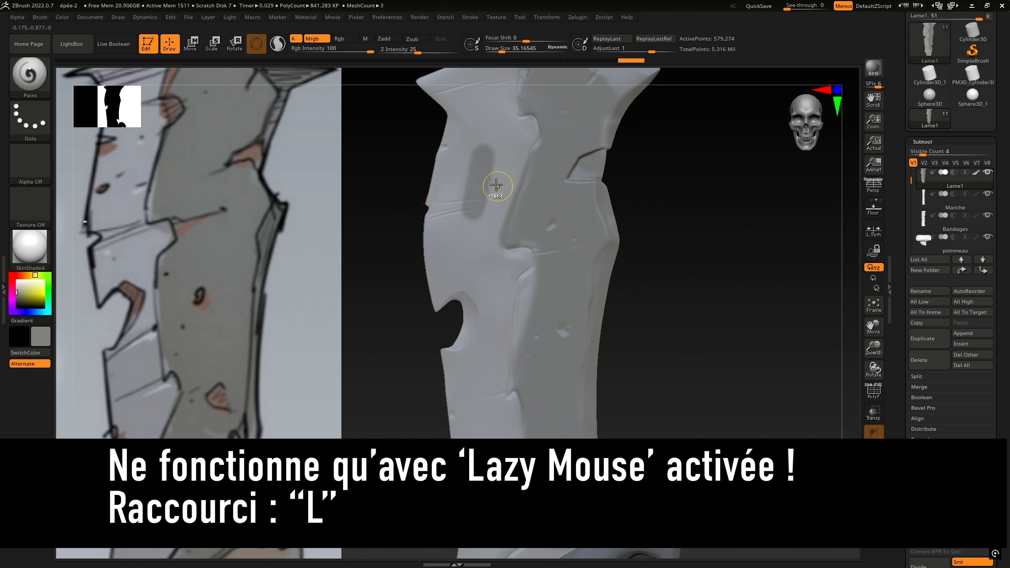
{"action": "key", "text": "ctrl+z"}
{"action": "mouse_move", "coordinate": [494, 340]}
{"action": "left_mouse_down"}
{"action": "mouse_move", "coordinate": [496, 362]}
{"action": "mouse_move", "coordinate": [487, 352]}
{"action": "left_mouse_up"}
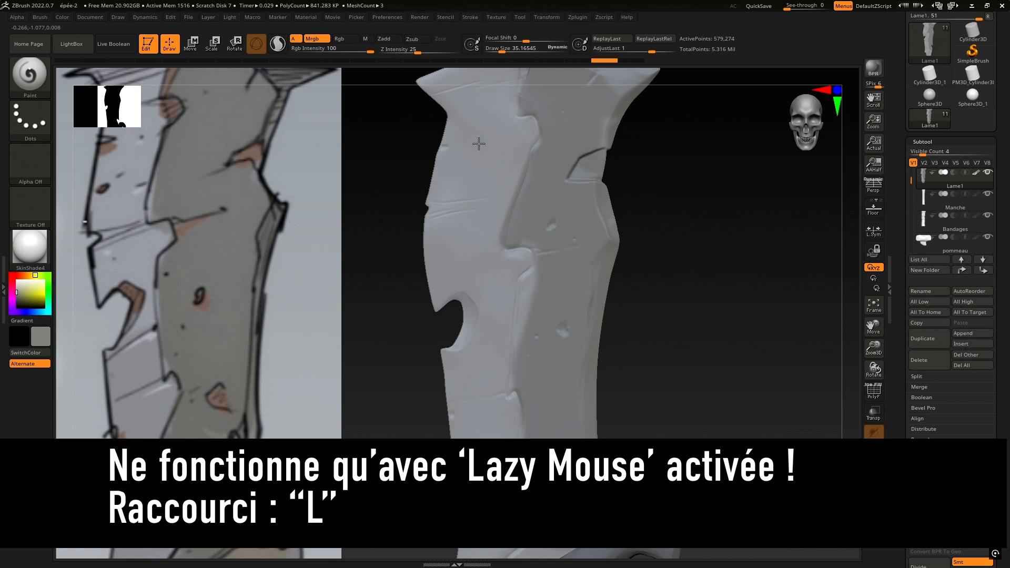
{"action": "left_click_drag", "start_coordinate": [474, 237], "coordinate": [472, 373]}
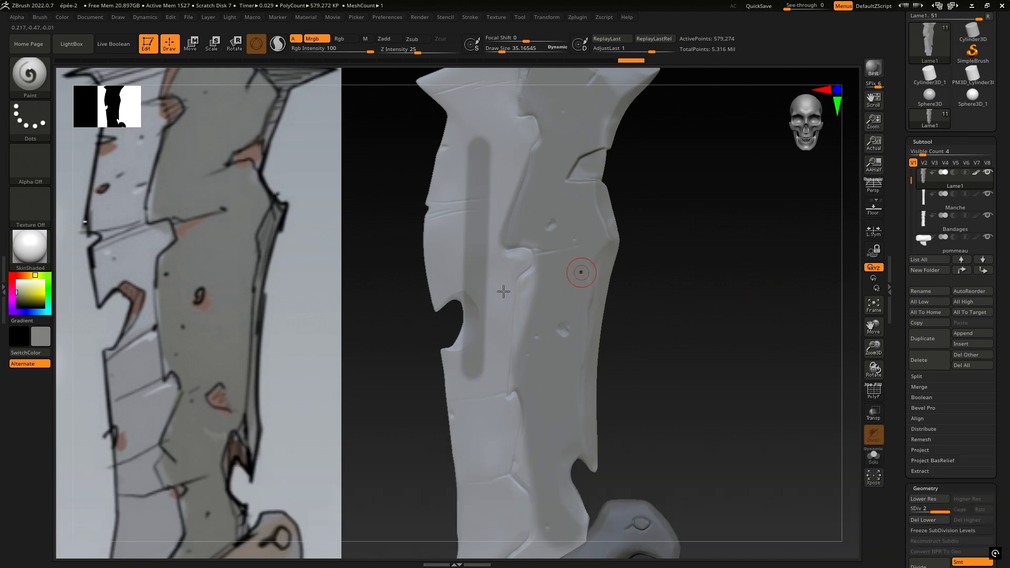
{"action": "key", "text": "ctrl+z"}
Step: Fill in the olive-grey along the right side of the central crack on the middle of the blade
{"action": "right_click_drag", "start_coordinate": [525, 269], "coordinate": [447, 150], "text": "alt"}
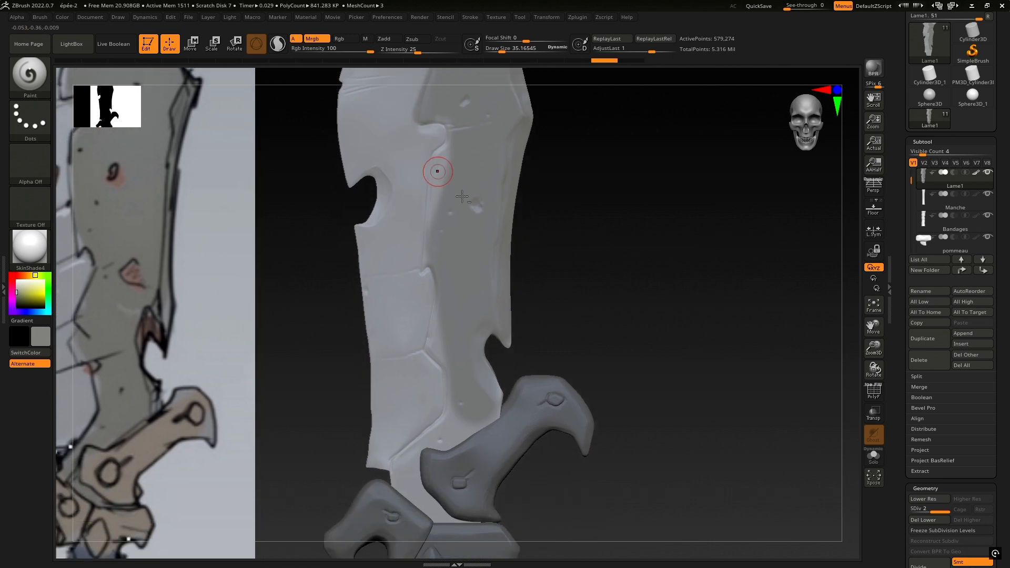
{"action": "left_click_drag", "start_coordinate": [473, 147], "coordinate": [460, 154]}
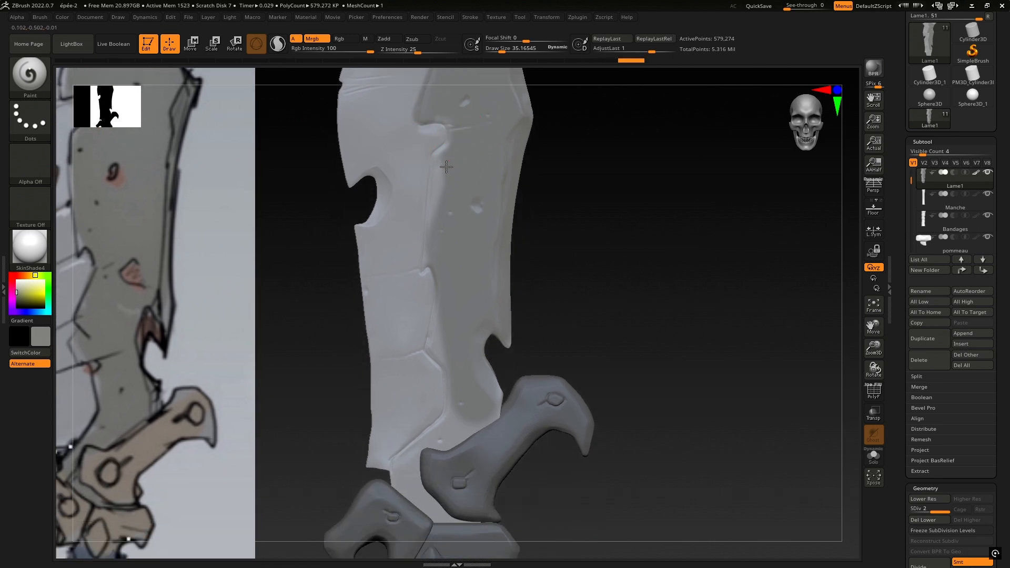
{"action": "left_click_drag", "start_coordinate": [436, 263], "coordinate": [438, 306]}
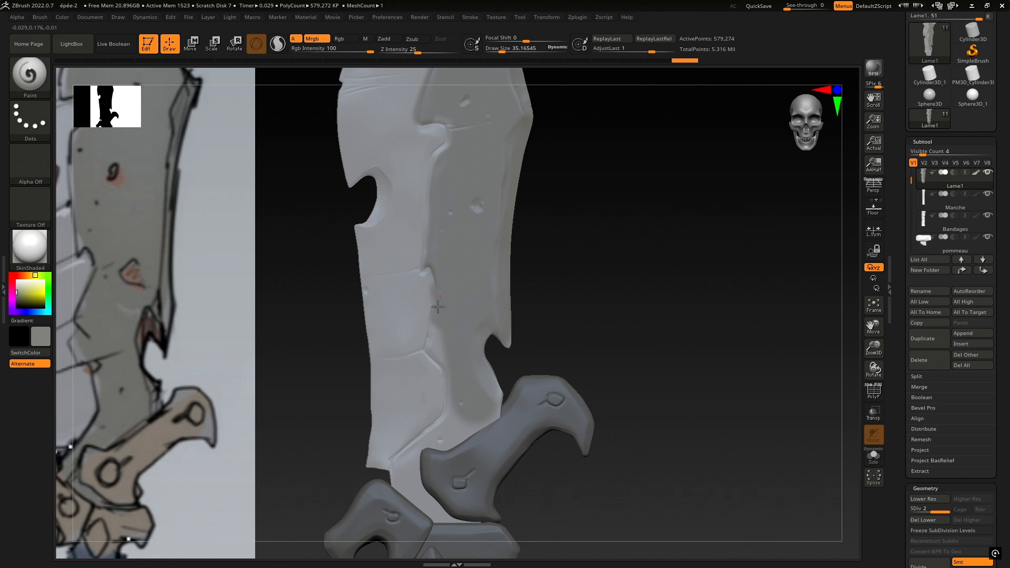
Step: Swap the main and secondary colours back and forth, ending with black as main and olive-grey as secondary
{"action": "mouse_move", "coordinate": [435, 316]}
{"action": "right_mouse_down", "text": "alt"}
{"action": "mouse_move", "coordinate": [542, 239]}
{"action": "mouse_move", "coordinate": [663, 228]}
{"action": "right_mouse_up", "text": "alt"}
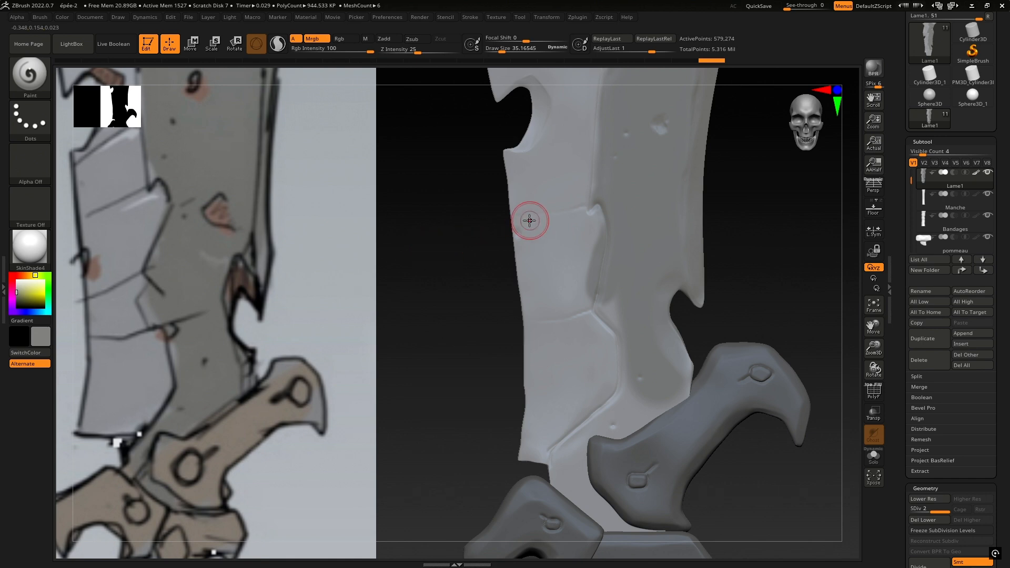
{"action": "key", "text": "v"}
{"action": "key", "text": "v"}
{"action": "key", "text": "v"}
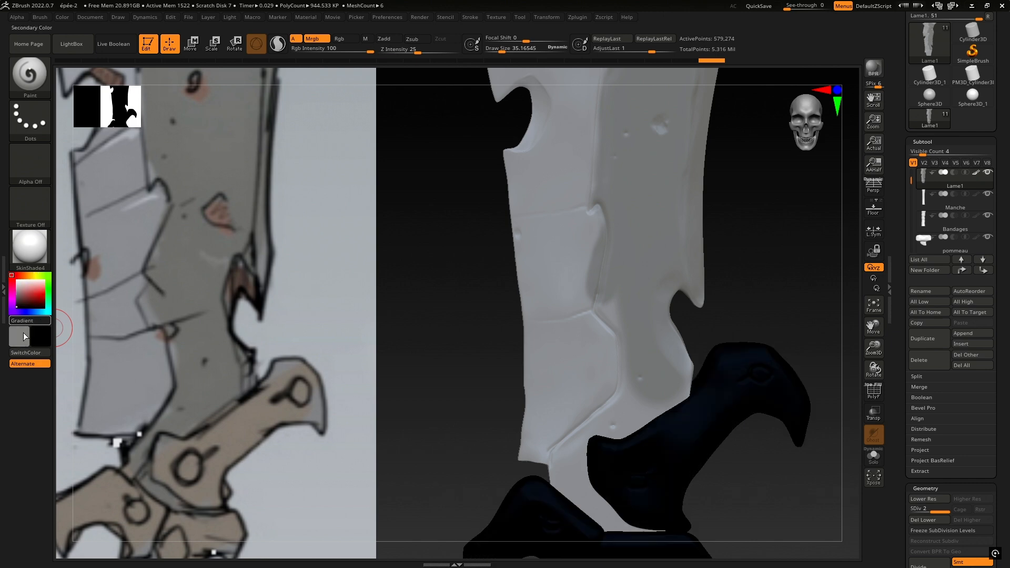
{"action": "key", "text": "v"}
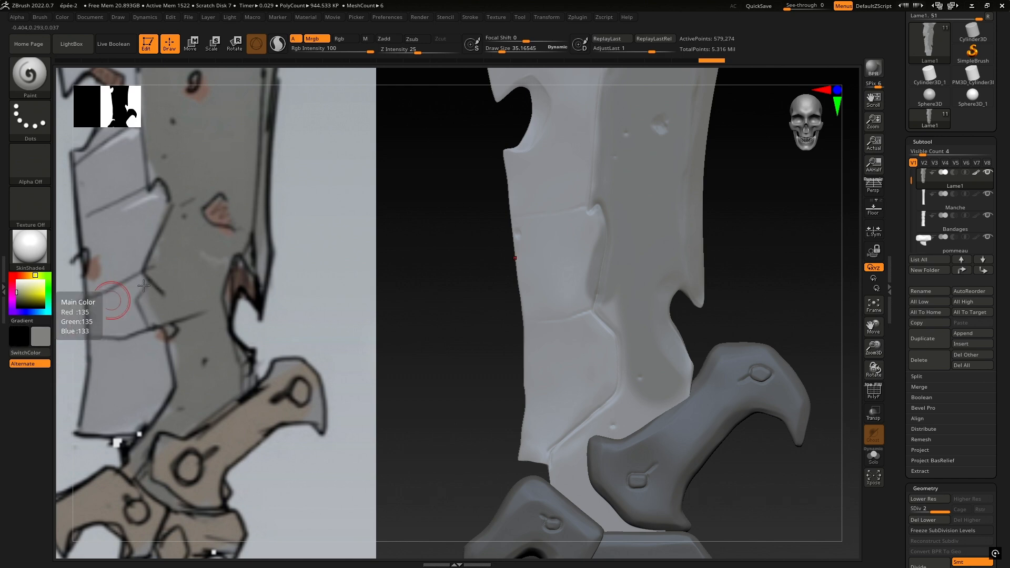
{"action": "key", "text": "v"}
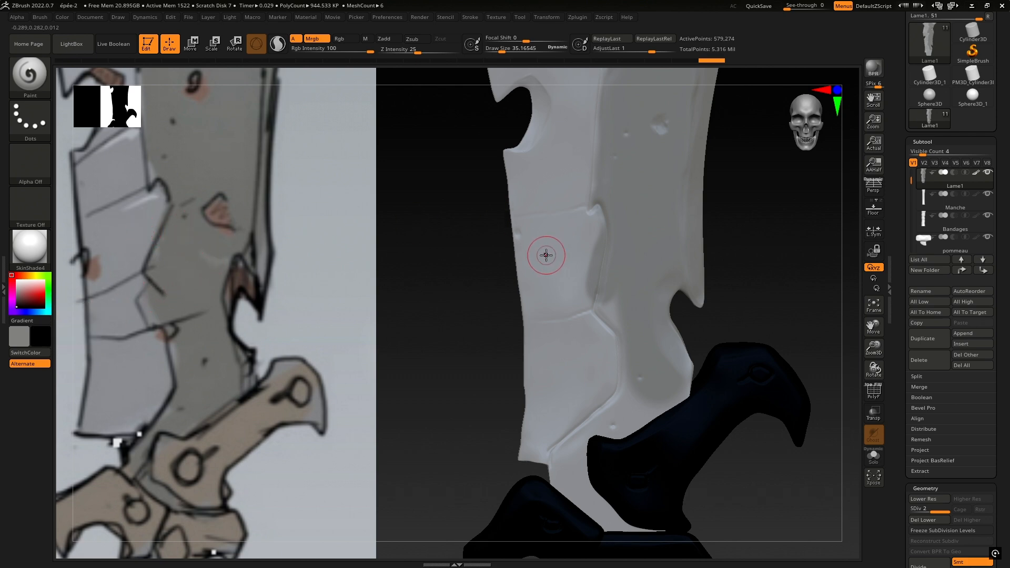
Step: Sample new main colours, ending with light grey from the concept image, and swap it with the secondary olive-grey
{"action": "key", "text": "c"}
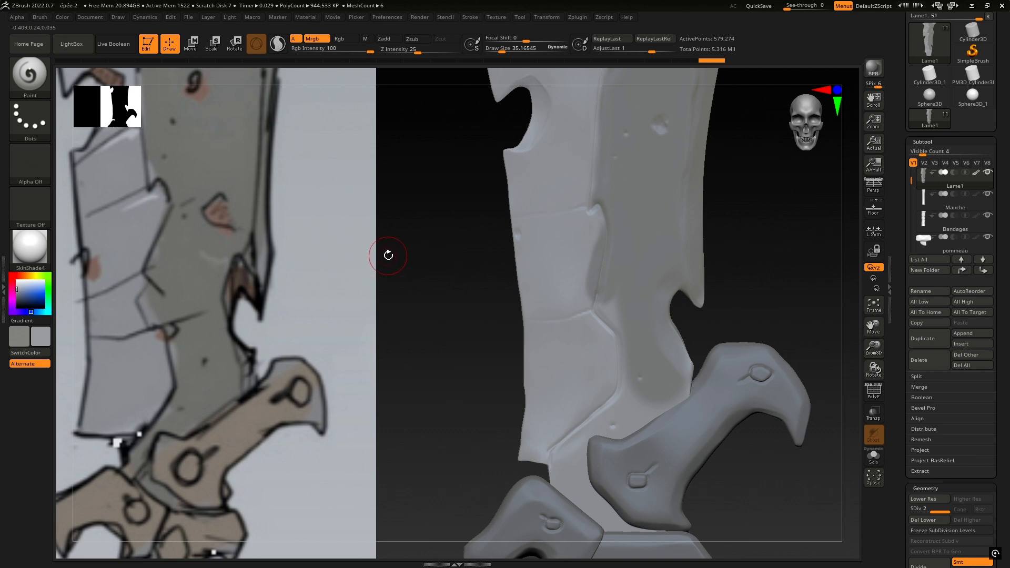
{"action": "key", "text": "c"}
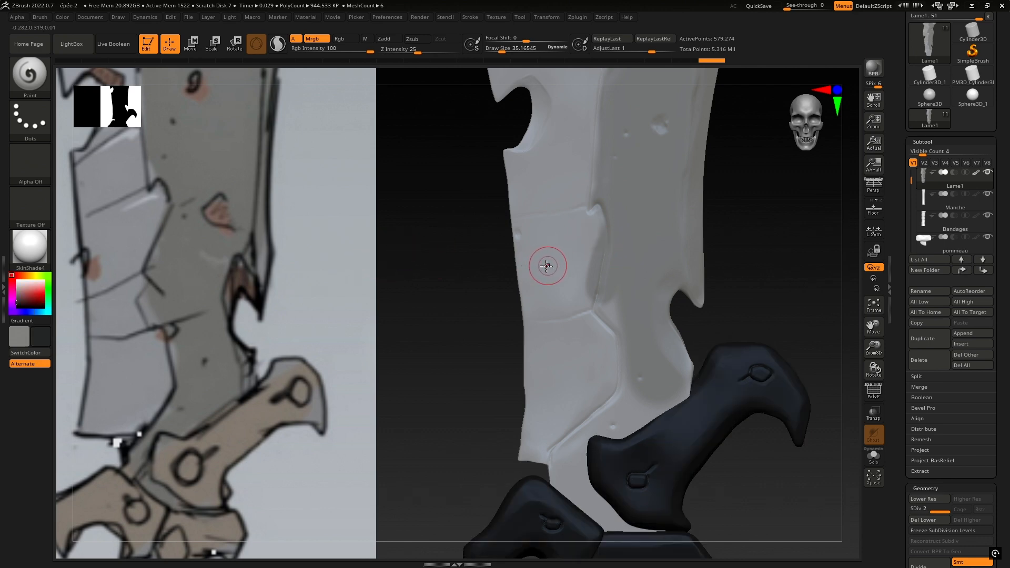
{"action": "key", "text": "c"}
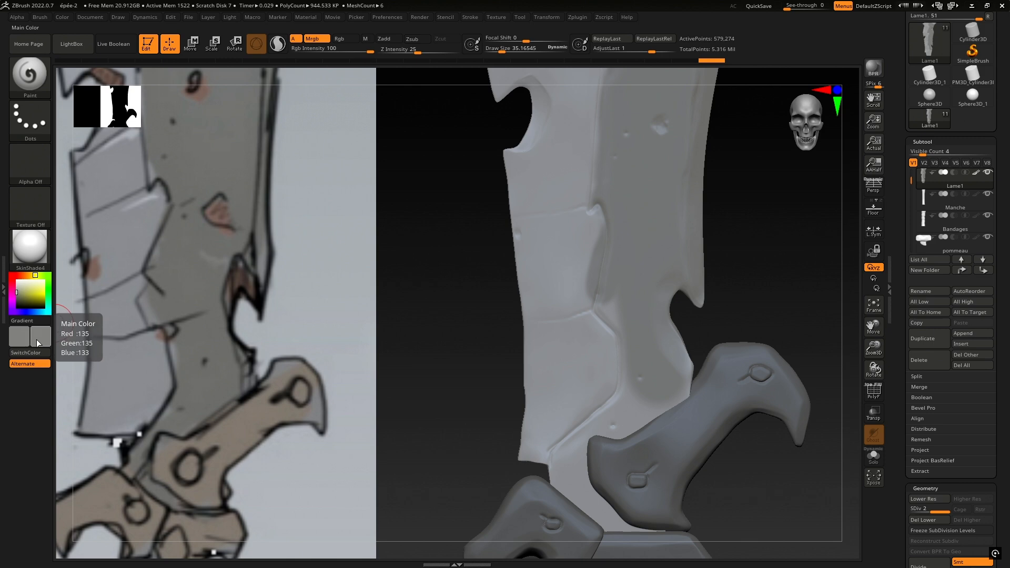
{"action": "left_click_drag", "start_coordinate": [38, 342], "coordinate": [74, 323]}
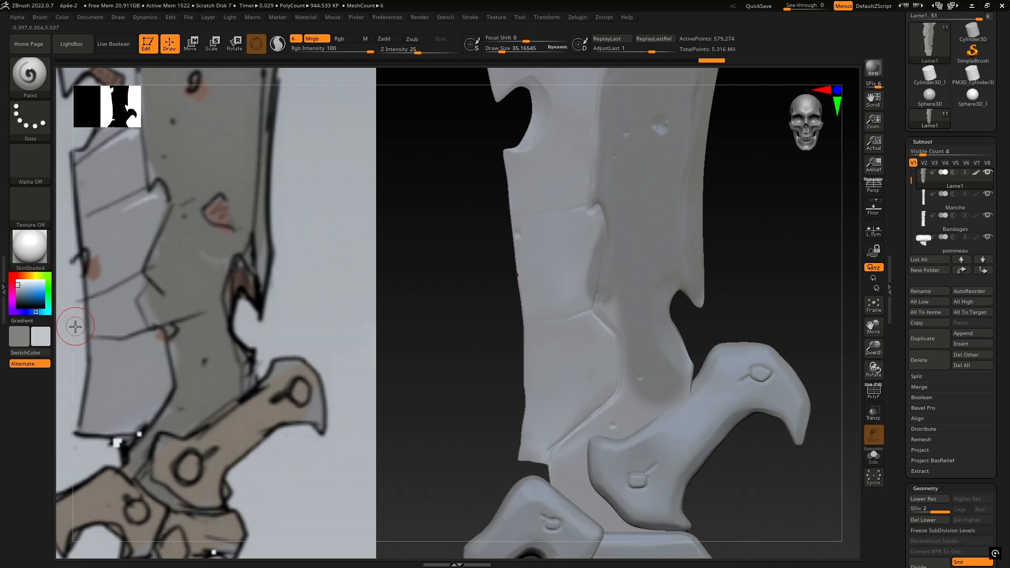
{"action": "key", "text": "v"}
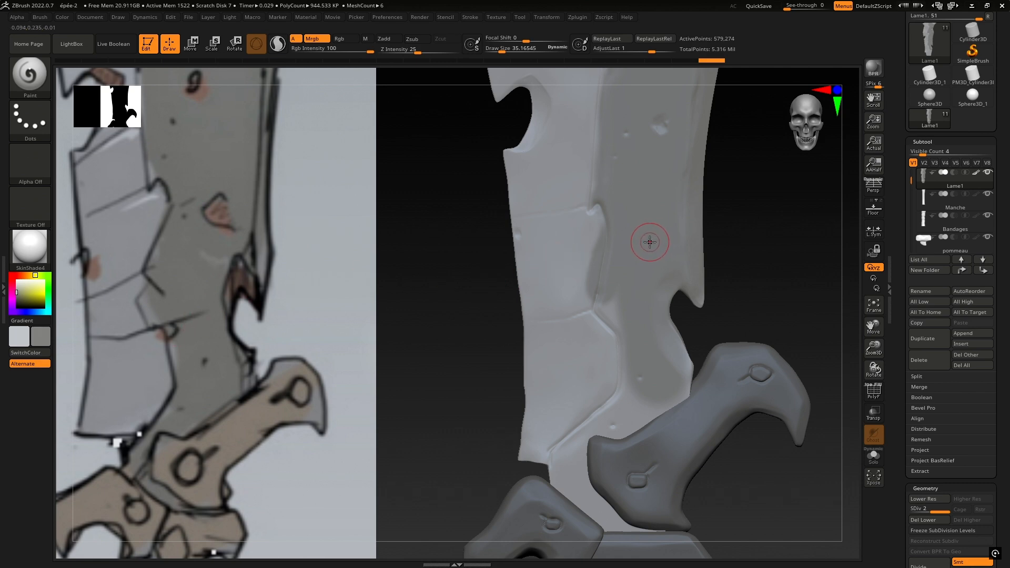
Step: Pair olive-grey with the blade's own light grey as the two colours and swap repeatedly between them
{"action": "key", "text": "v"}
{"action": "key", "text": "v"}
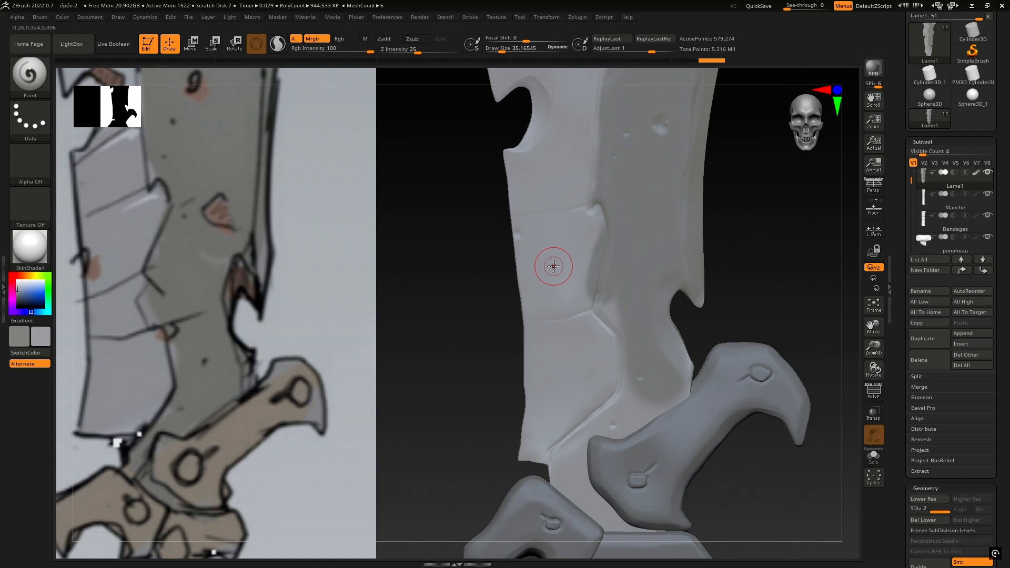
{"action": "key", "text": "v"}
{"action": "key", "text": "v"}
{"action": "key", "text": "v"}
{"action": "key", "text": "v"}
{"action": "key", "text": "v"}
{"action": "key", "text": "v"}
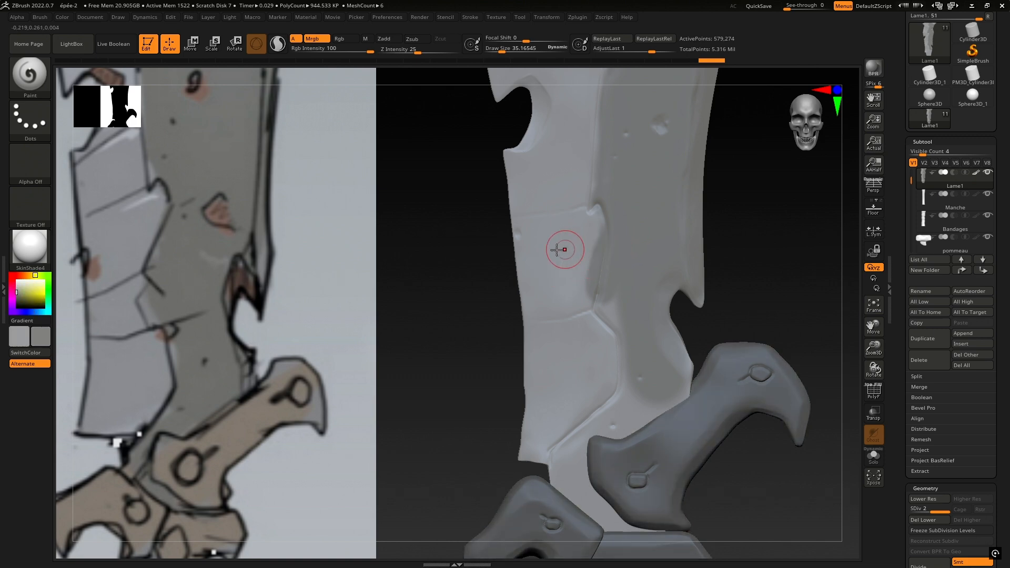
Step: Test olive-grey on the lower light section, and repaint light grey up to the central crack
{"action": "mouse_move", "coordinate": [543, 274]}
{"action": "left_mouse_down"}
{"action": "mouse_move", "coordinate": [549, 247]}
{"action": "mouse_move", "coordinate": [580, 232]}
{"action": "mouse_move", "coordinate": [564, 302]}
{"action": "left_mouse_up"}
{"action": "key", "text": "v"}
{"action": "left_click_drag", "start_coordinate": [583, 231], "coordinate": [576, 296]}
{"action": "mouse_move", "coordinate": [590, 246]}
{"action": "left_mouse_down"}
{"action": "mouse_move", "coordinate": [567, 321]}
{"action": "mouse_move", "coordinate": [585, 184]}
{"action": "left_mouse_up"}
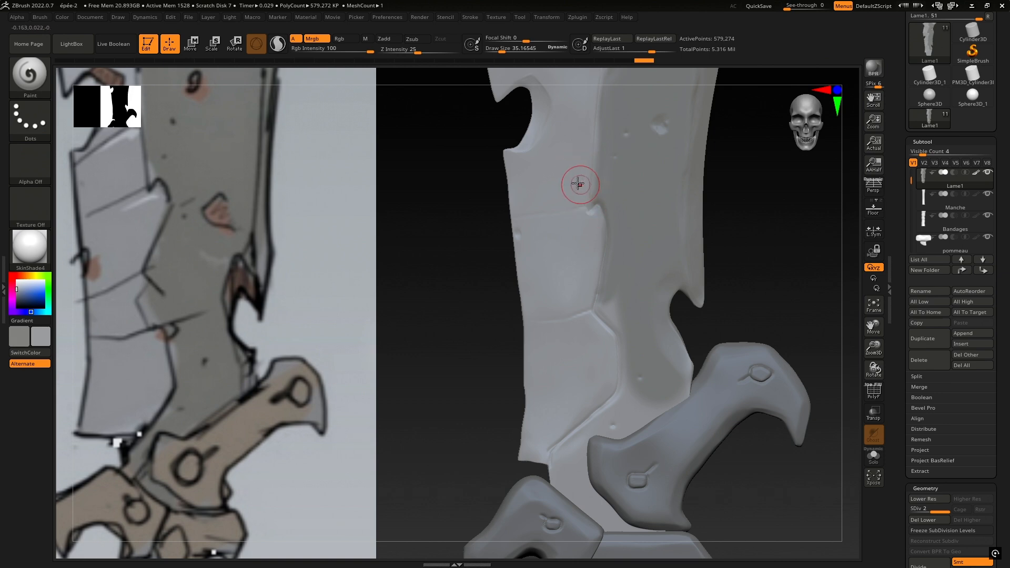
Step: Swap to olive-grey and paint along the body side of the central crack beside the large notch
{"action": "key", "text": "v"}
{"action": "mouse_move", "coordinate": [626, 226]}
{"action": "right_mouse_down", "text": "alt"}
{"action": "mouse_move", "coordinate": [623, 239]}
{"action": "mouse_move", "coordinate": [563, 230]}
{"action": "mouse_move", "coordinate": [561, 192]}
{"action": "right_mouse_up", "text": "alt"}
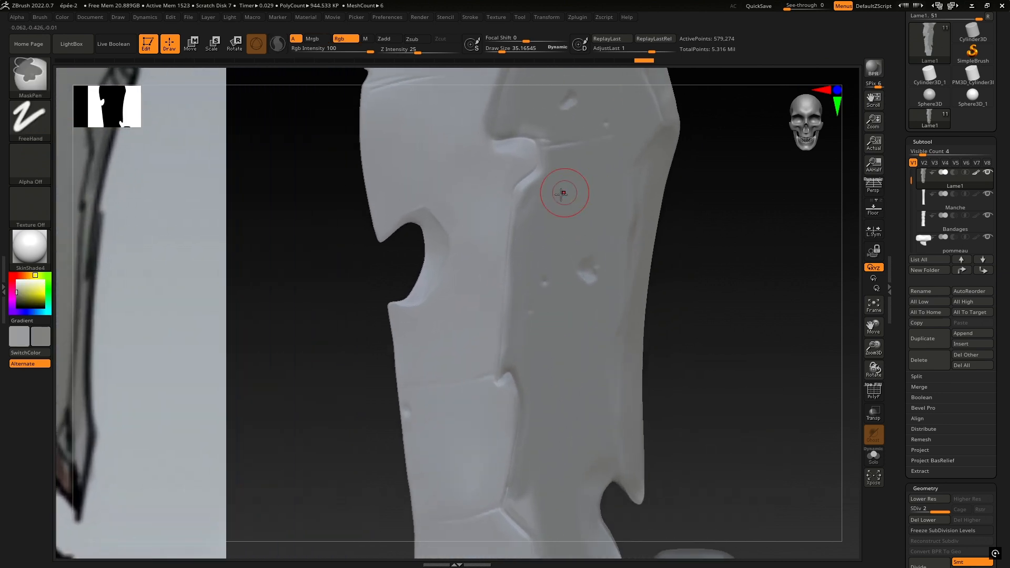
{"action": "mouse_move", "coordinate": [531, 193]}
{"action": "left_mouse_down"}
{"action": "mouse_move", "coordinate": [505, 294]}
{"action": "mouse_move", "coordinate": [510, 342]}
{"action": "left_mouse_up"}
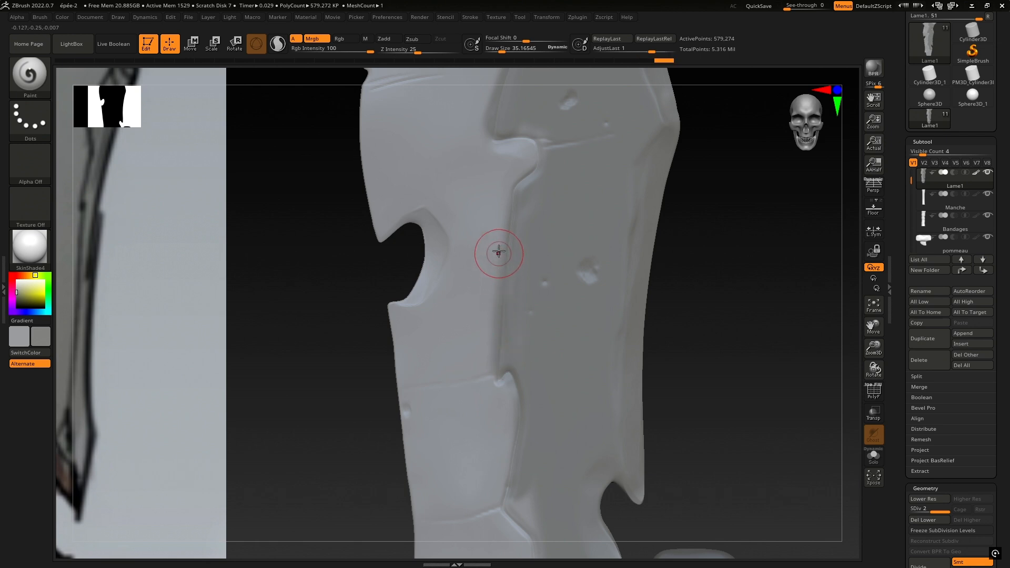
Step: Swap to light grey and clean up the edge side of the central crack next to the large notch
{"action": "key", "text": "v"}
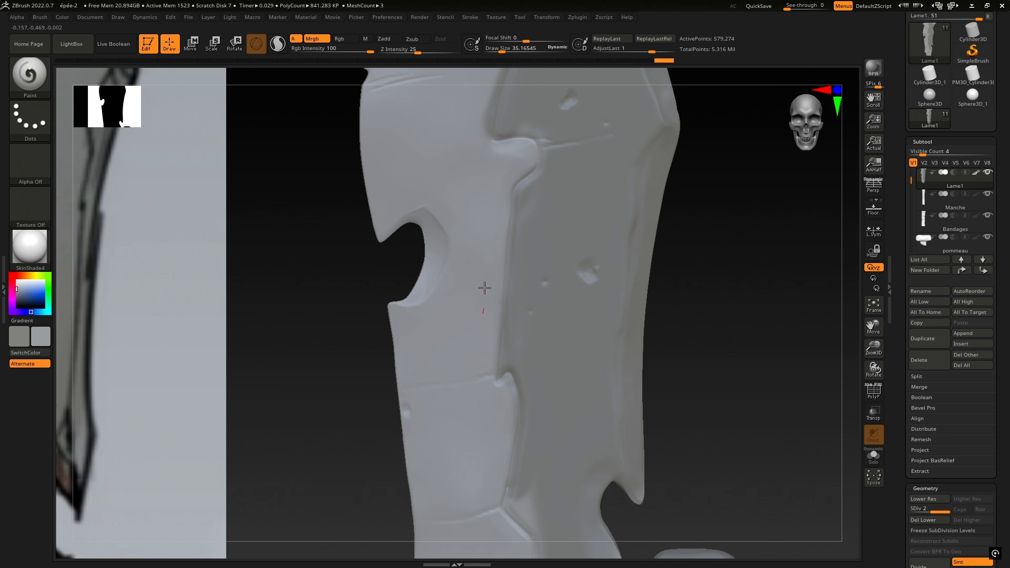
{"action": "left_click_drag", "start_coordinate": [485, 288], "coordinate": [491, 257]}
{"action": "right_click_drag", "start_coordinate": [511, 190], "coordinate": [485, 356], "text": "alt"}
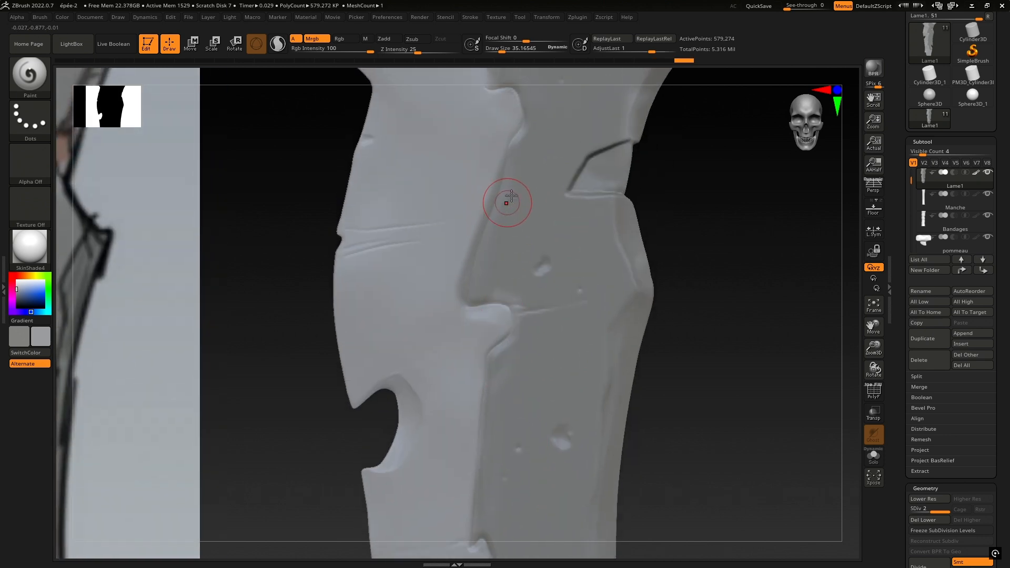
Step: Reduce the brush draw size to about 11.5 and refine the light grey border along the upper central crack
{"action": "key", "text": "space"}
{"action": "left_click_drag", "start_coordinate": [443, 156], "coordinate": [435, 156]}
{"action": "mouse_move", "coordinate": [460, 204]}
{"action": "left_mouse_down"}
{"action": "mouse_move", "coordinate": [480, 173]}
{"action": "mouse_move", "coordinate": [491, 183]}
{"action": "left_mouse_up"}
{"action": "left_click_drag", "start_coordinate": [455, 313], "coordinate": [474, 205]}
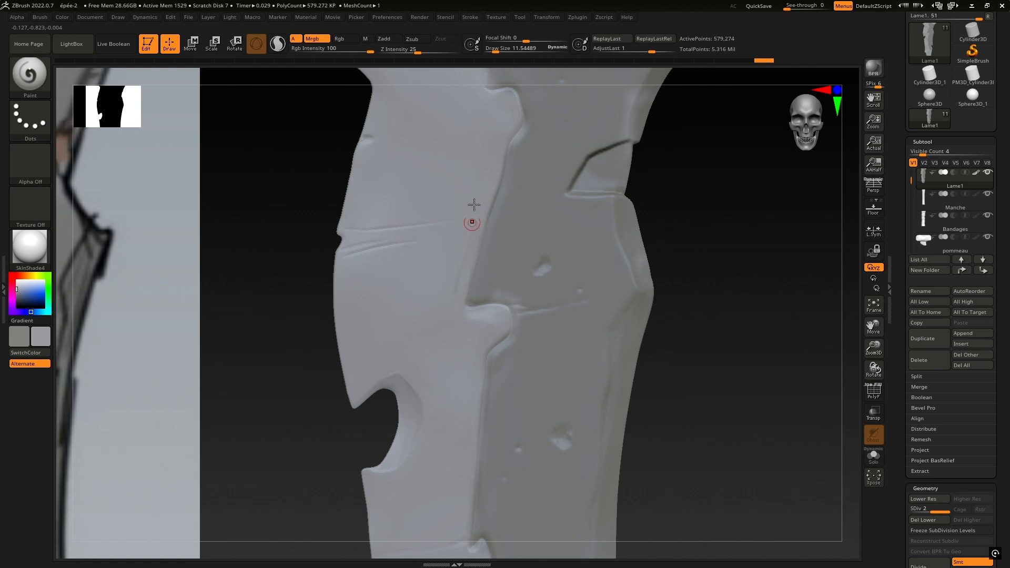
{"action": "left_click_drag", "start_coordinate": [444, 299], "coordinate": [438, 309]}
{"action": "right_click_drag", "start_coordinate": [517, 203], "coordinate": [445, 377], "text": "alt"}
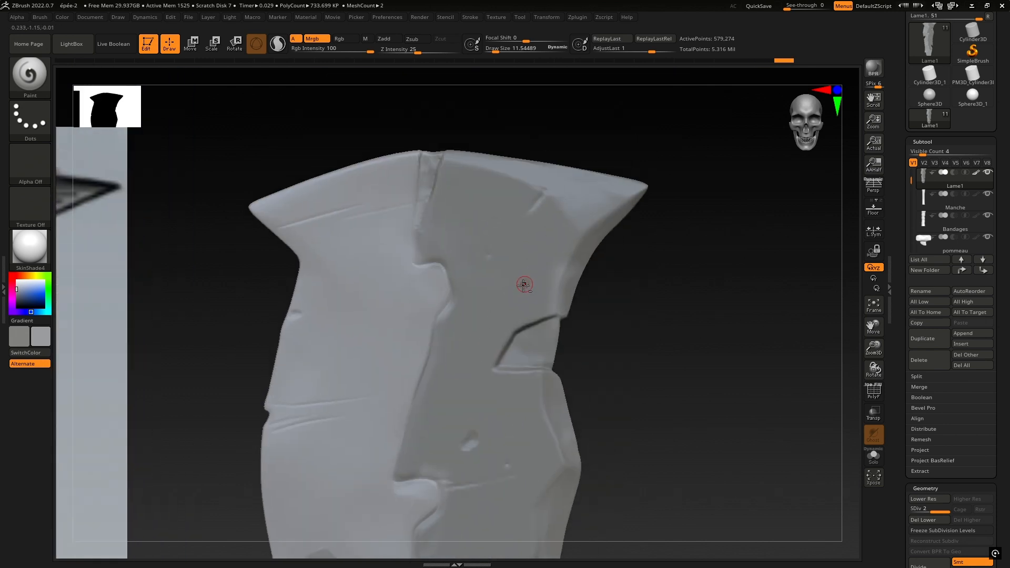
{"action": "right_click_drag", "start_coordinate": [536, 330], "coordinate": [462, 273], "text": "alt"}
{"action": "mouse_move", "coordinate": [453, 352]}
{"action": "right_mouse_down", "text": "alt"}
{"action": "mouse_move", "coordinate": [642, 232]}
{"action": "mouse_move", "coordinate": [629, 231]}
{"action": "right_mouse_up", "text": "alt"}
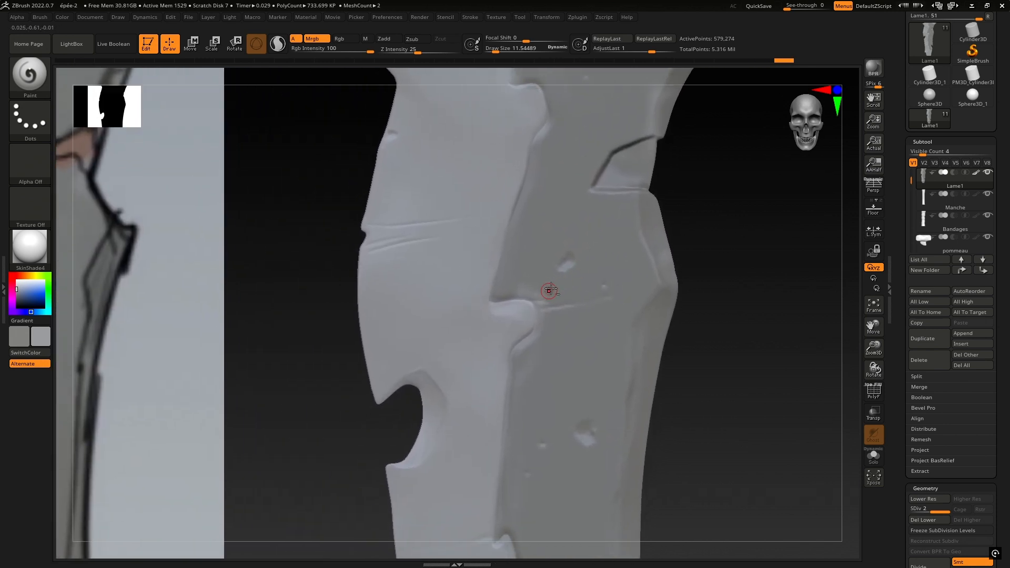
{"action": "right_click_drag", "start_coordinate": [558, 302], "coordinate": [428, 263], "text": "ctrl"}
{"action": "mouse_move", "coordinate": [511, 463]}
{"action": "right_mouse_down", "text": "alt"}
{"action": "mouse_move", "coordinate": [464, 329]}
{"action": "mouse_move", "coordinate": [589, 302]}
{"action": "right_mouse_up", "text": "alt"}
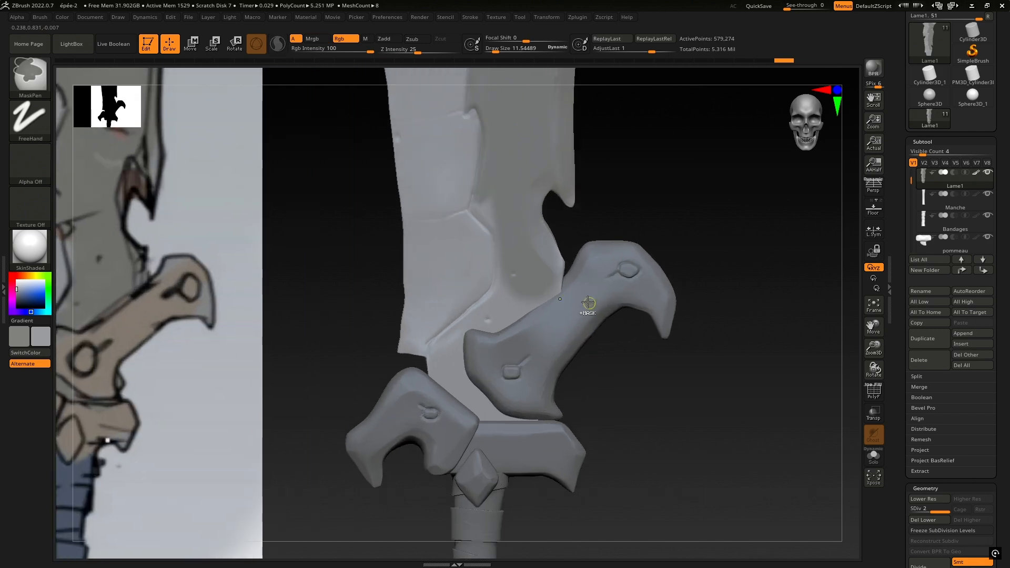
Step: Swap to olive-grey, set the brush draw size to about 32.7 and cover the lower blade body down to the guard
{"action": "mouse_move", "coordinate": [520, 279]}
{"action": "left_mouse_down"}
{"action": "mouse_move", "coordinate": [504, 306]}
{"action": "mouse_move", "coordinate": [535, 289]}
{"action": "mouse_move", "coordinate": [484, 325]}
{"action": "mouse_move", "coordinate": [526, 288]}
{"action": "mouse_move", "coordinate": [495, 321]}
{"action": "left_mouse_up"}
{"action": "key", "text": "v"}
{"action": "key", "text": "space"}
{"action": "mouse_move", "coordinate": [517, 291]}
{"action": "right_mouse_down", "text": "alt"}
{"action": "mouse_move", "coordinate": [635, 265]}
{"action": "mouse_move", "coordinate": [631, 278]}
{"action": "right_mouse_up", "text": "alt"}
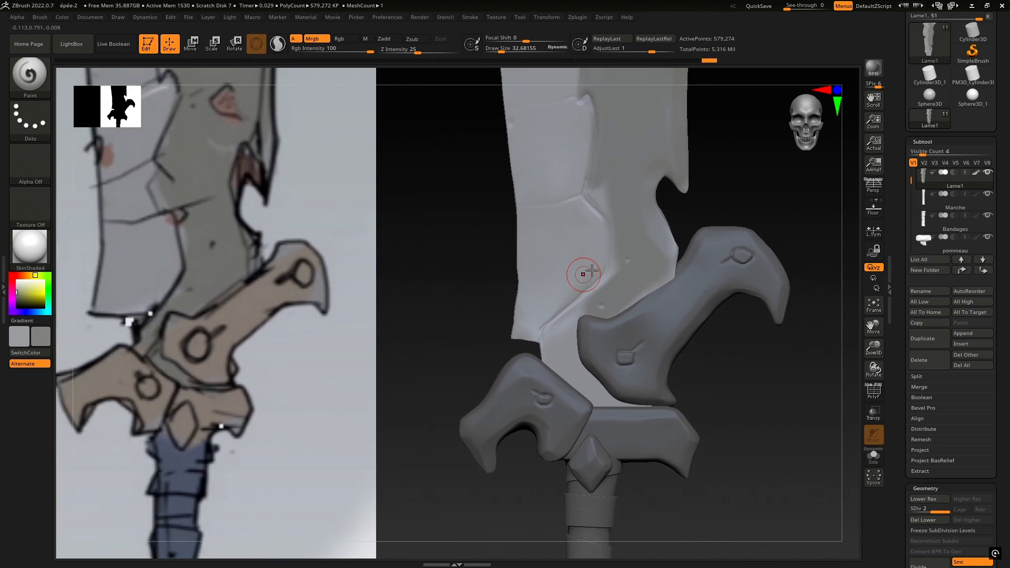
{"action": "left_click_drag", "start_coordinate": [592, 270], "coordinate": [585, 299]}
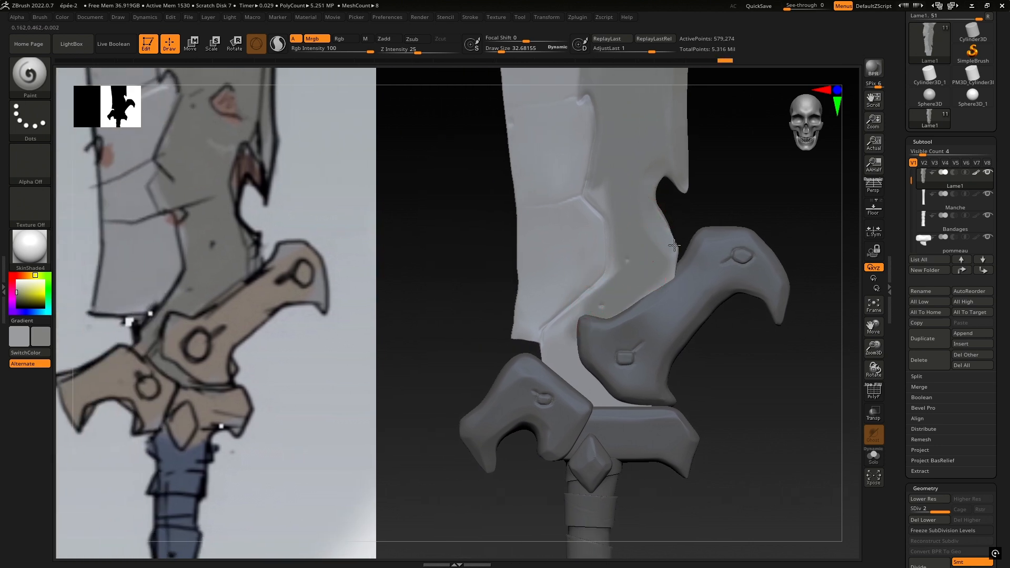
{"action": "mouse_move", "coordinate": [576, 340]}
{"action": "left_mouse_down"}
{"action": "mouse_move", "coordinate": [574, 330]}
{"action": "mouse_move", "coordinate": [595, 342]}
{"action": "mouse_move", "coordinate": [600, 383]}
{"action": "mouse_move", "coordinate": [655, 421]}
{"action": "left_mouse_up"}
{"action": "right_click_drag", "start_coordinate": [670, 226], "coordinate": [622, 323], "text": "alt"}
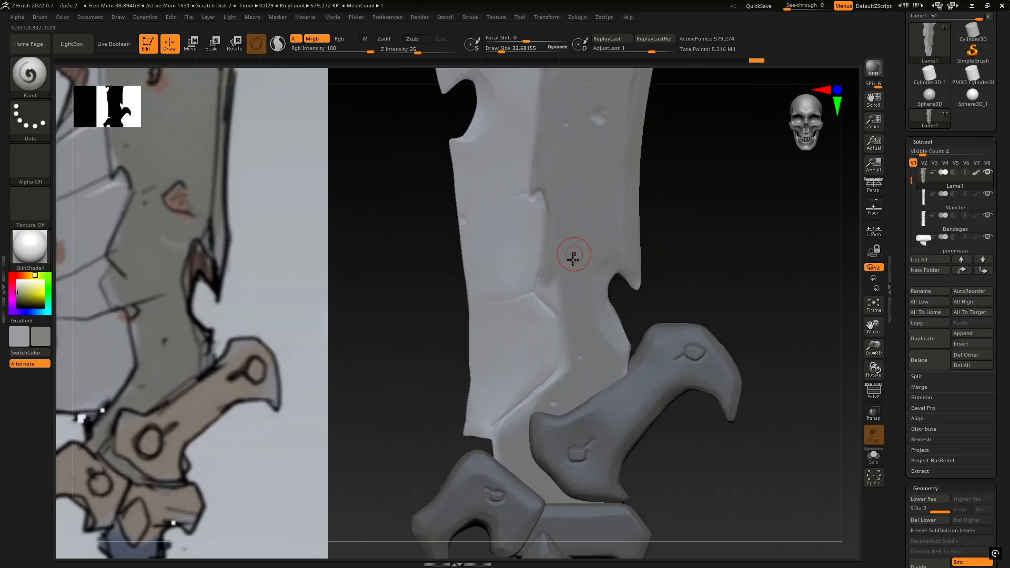
Step: Reduce the brush draw size to about 25.8 and even out the olive-grey between the lower crack and the hooked notch above the guard
{"action": "key", "text": "space"}
{"action": "left_click_drag", "start_coordinate": [589, 277], "coordinate": [586, 276]}
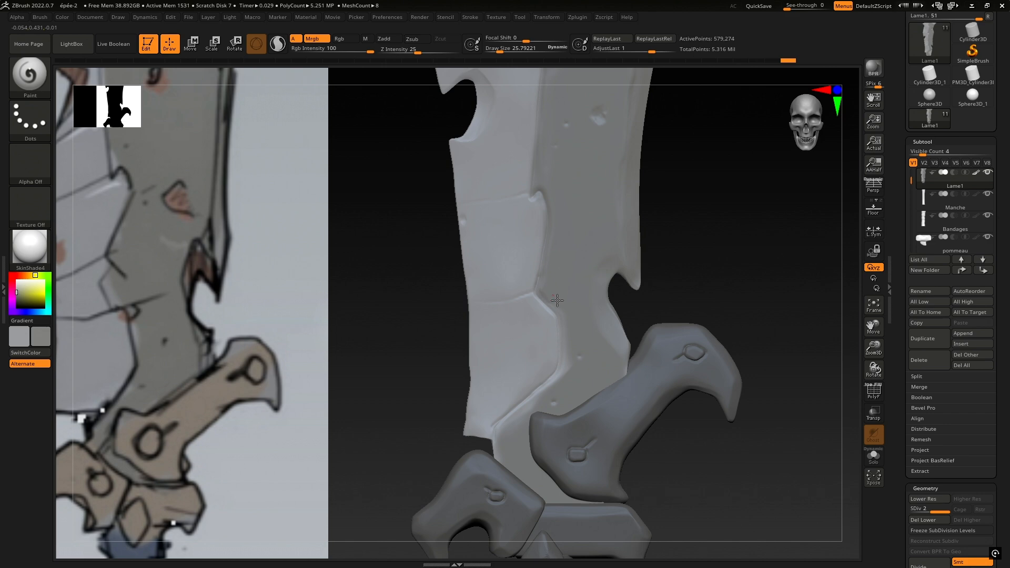
{"action": "left_click_drag", "start_coordinate": [603, 328], "coordinate": [599, 285]}
{"action": "right_click_drag", "start_coordinate": [611, 279], "coordinate": [566, 293]}
{"action": "mouse_move", "coordinate": [584, 336]}
{"action": "right_mouse_down"}
{"action": "mouse_move", "coordinate": [607, 316]}
{"action": "mouse_move", "coordinate": [600, 336]}
{"action": "mouse_move", "coordinate": [504, 388]}
{"action": "mouse_move", "coordinate": [450, 315]}
{"action": "right_mouse_up"}
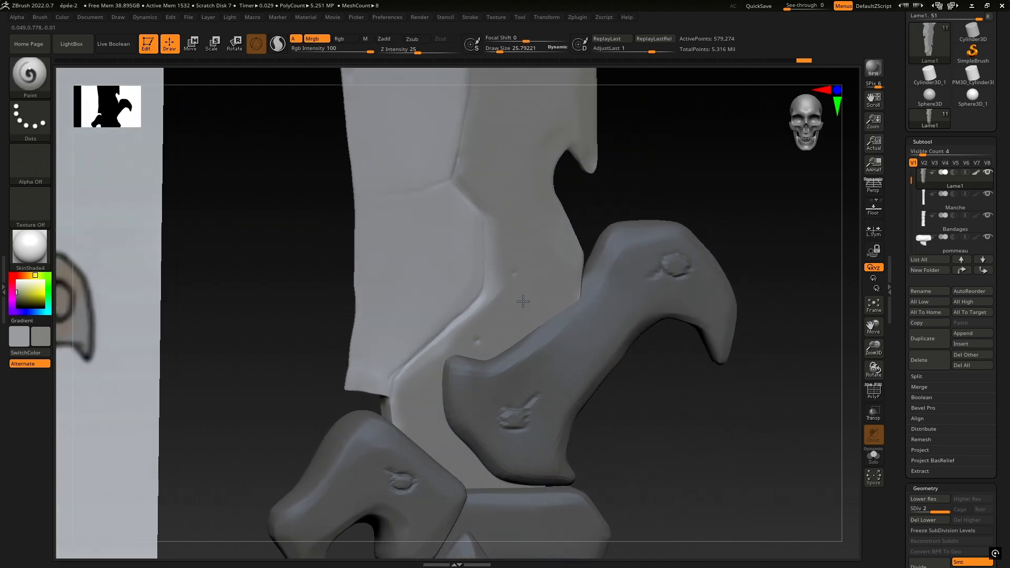
{"action": "right_click_drag", "start_coordinate": [523, 301], "coordinate": [507, 299]}
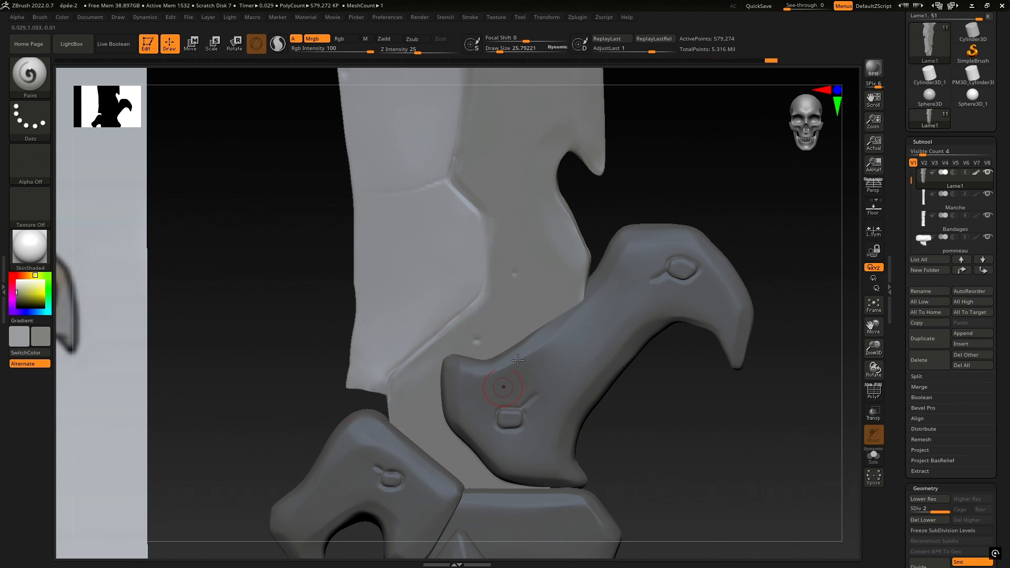
Step: Reduce the brush draw size to about 13 and touch up the olive-grey along the central crack's bulge near the blade tip
{"action": "right_click_drag", "start_coordinate": [536, 282], "coordinate": [447, 190], "text": "ctrl"}
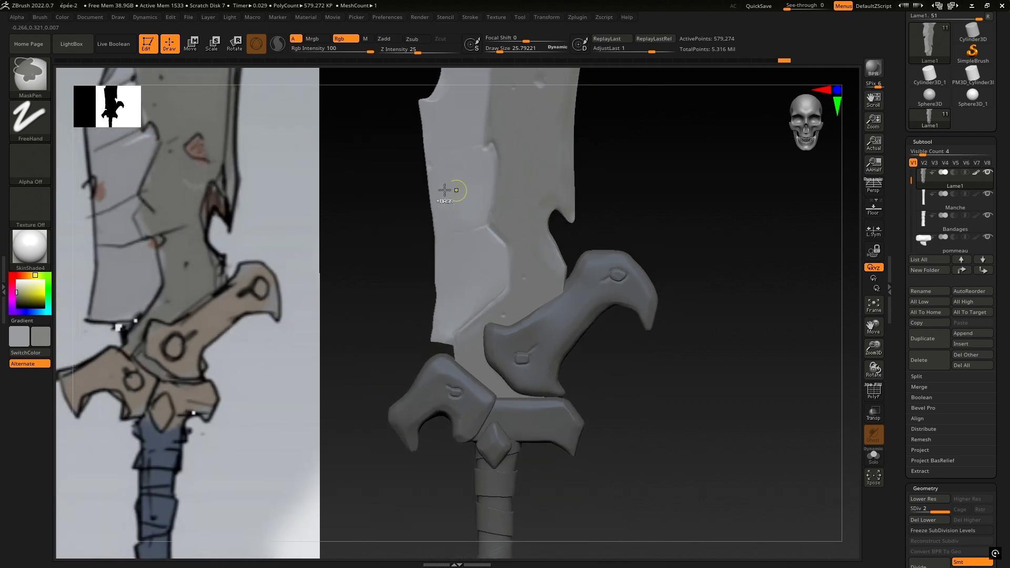
{"action": "mouse_move", "coordinate": [536, 199]}
{"action": "right_mouse_down", "text": "alt"}
{"action": "mouse_move", "coordinate": [549, 232]}
{"action": "mouse_move", "coordinate": [638, 263]}
{"action": "right_mouse_up", "text": "alt"}
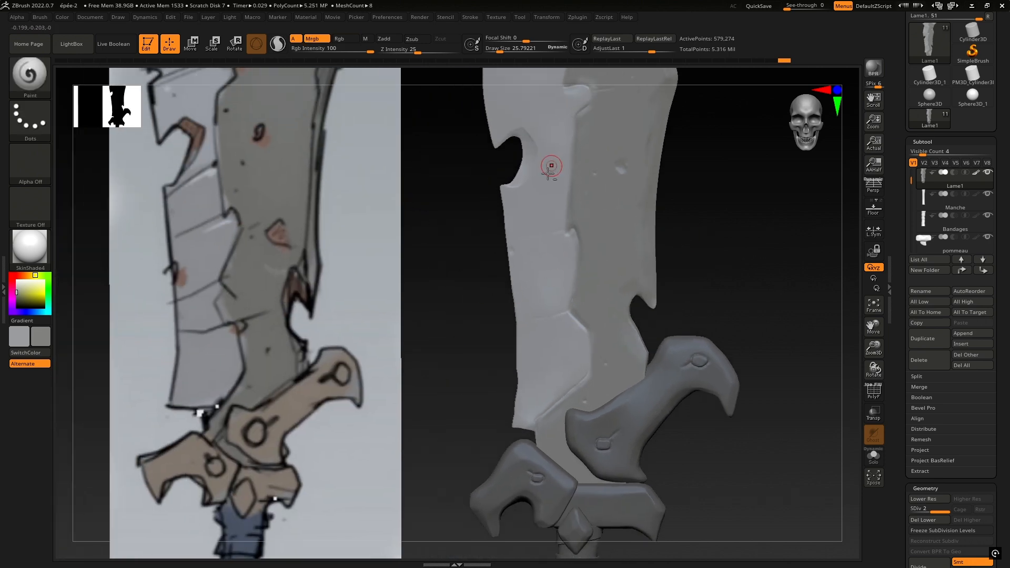
{"action": "right_click_drag", "start_coordinate": [551, 166], "coordinate": [522, 299], "text": "alt"}
{"action": "right_click_drag", "start_coordinate": [527, 228], "coordinate": [556, 373], "text": "alt"}
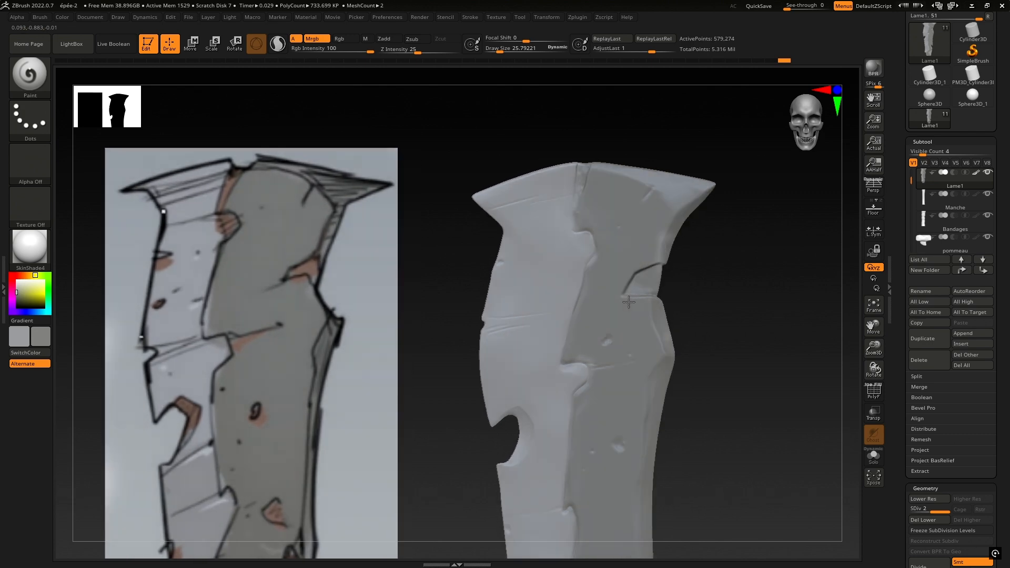
{"action": "mouse_move", "coordinate": [613, 261]}
{"action": "right_mouse_down", "text": "ctrl"}
{"action": "mouse_move", "coordinate": [722, 229]}
{"action": "mouse_move", "coordinate": [617, 257]}
{"action": "right_mouse_up", "text": "ctrl"}
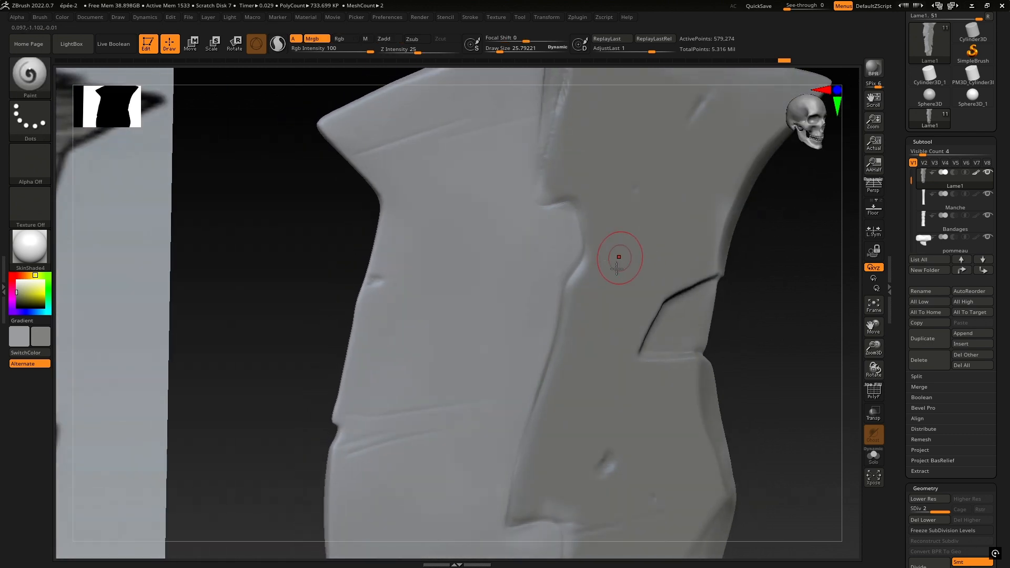
{"action": "key", "text": "space"}
{"action": "left_click_drag", "start_coordinate": [609, 264], "coordinate": [597, 263]}
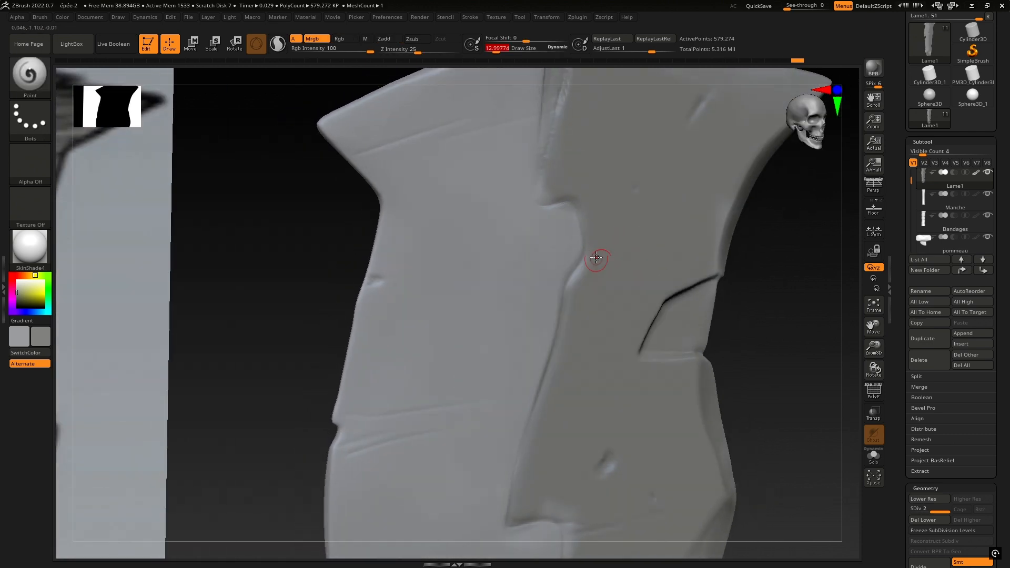
{"action": "right_click_drag", "start_coordinate": [597, 258], "coordinate": [579, 277]}
{"action": "left_click_drag", "start_coordinate": [592, 262], "coordinate": [583, 271]}
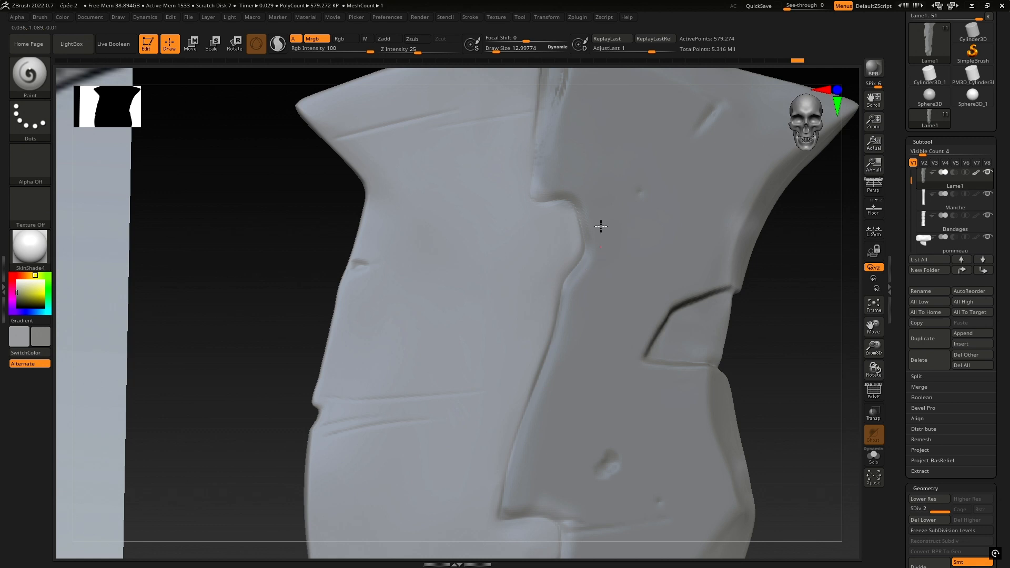
{"action": "right_click_drag", "start_coordinate": [617, 185], "coordinate": [605, 180]}
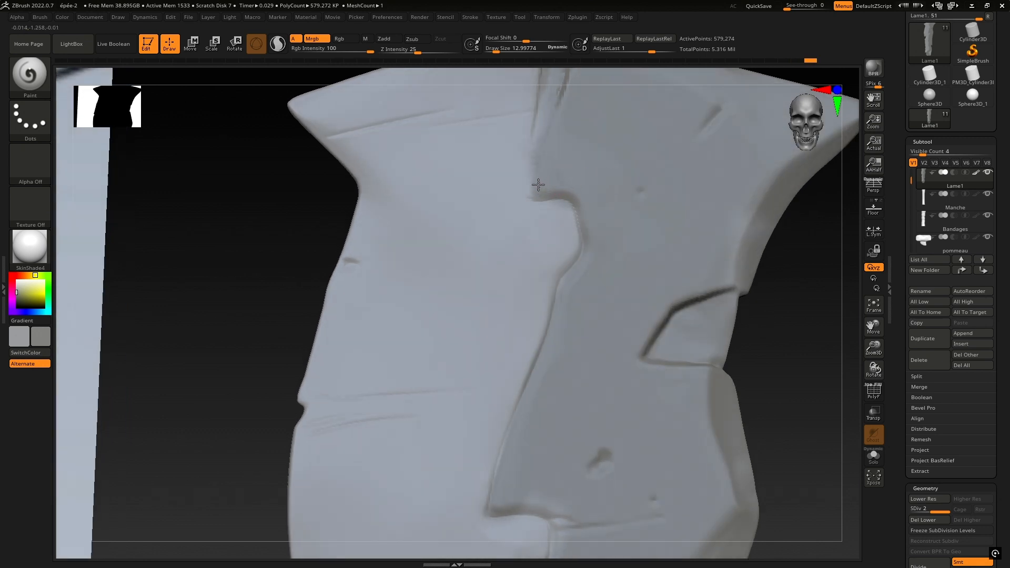
Step: Sample the near-black outline colour from the concept image as the painting colour
{"action": "right_click_drag", "start_coordinate": [661, 208], "coordinate": [433, 267], "text": "ctrl"}
{"action": "right_click_drag", "start_coordinate": [527, 249], "coordinate": [508, 260], "text": "ctrl"}
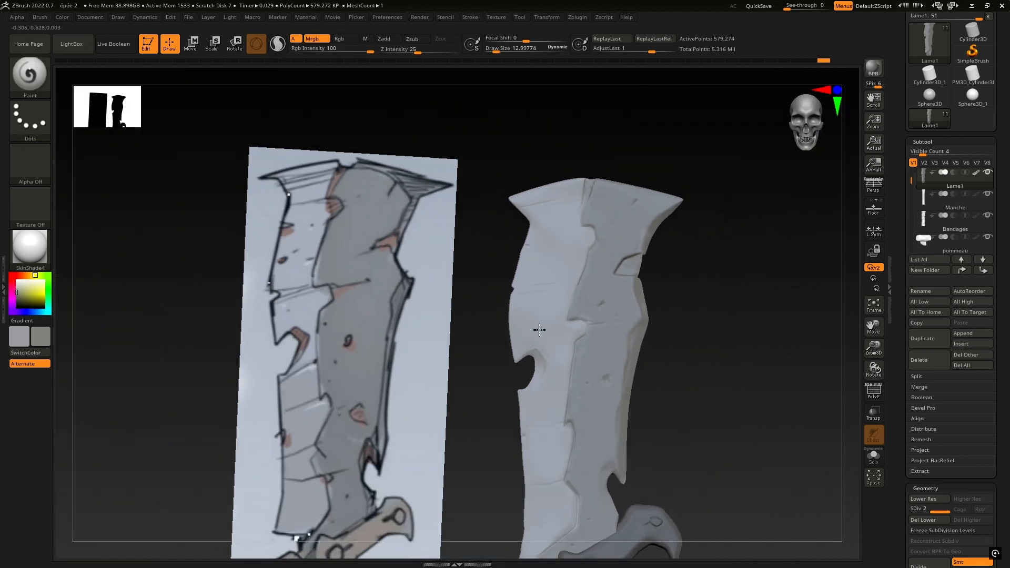
{"action": "right_click_drag", "start_coordinate": [587, 240], "coordinate": [712, 239], "text": "ctrl"}
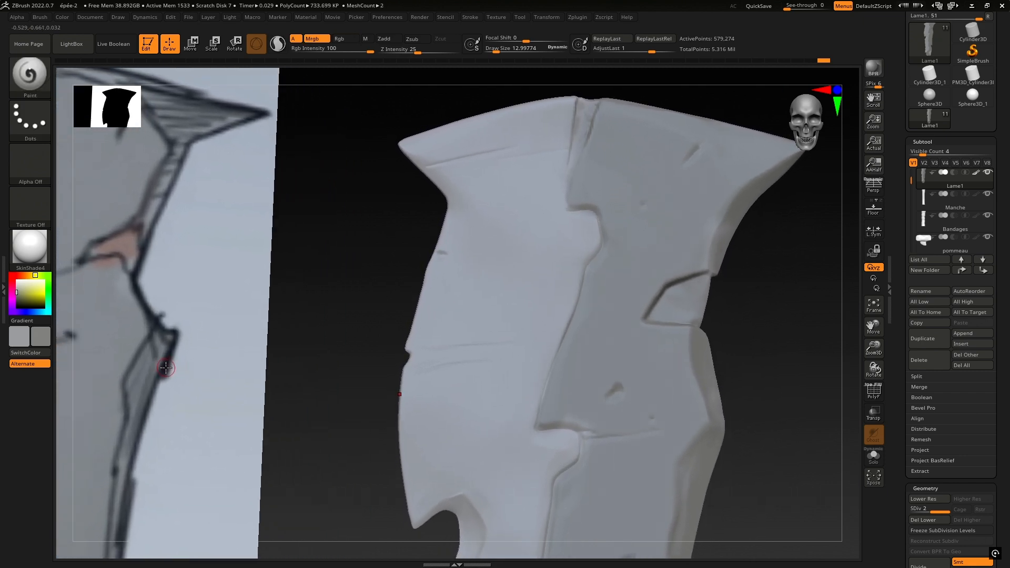
{"action": "key", "text": "c"}
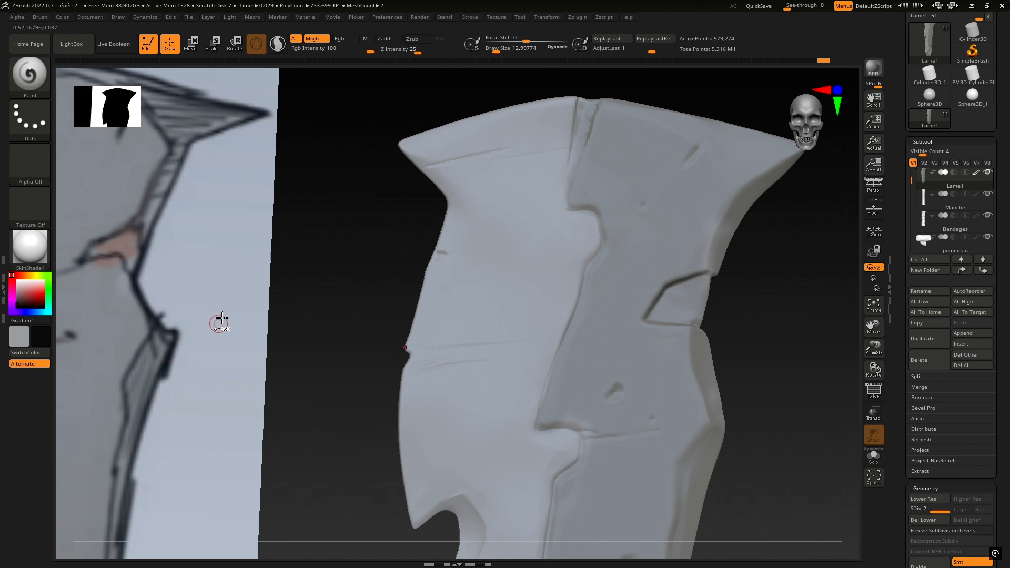
{"action": "right_click_drag", "start_coordinate": [219, 320], "coordinate": [191, 301], "text": "ctrl"}
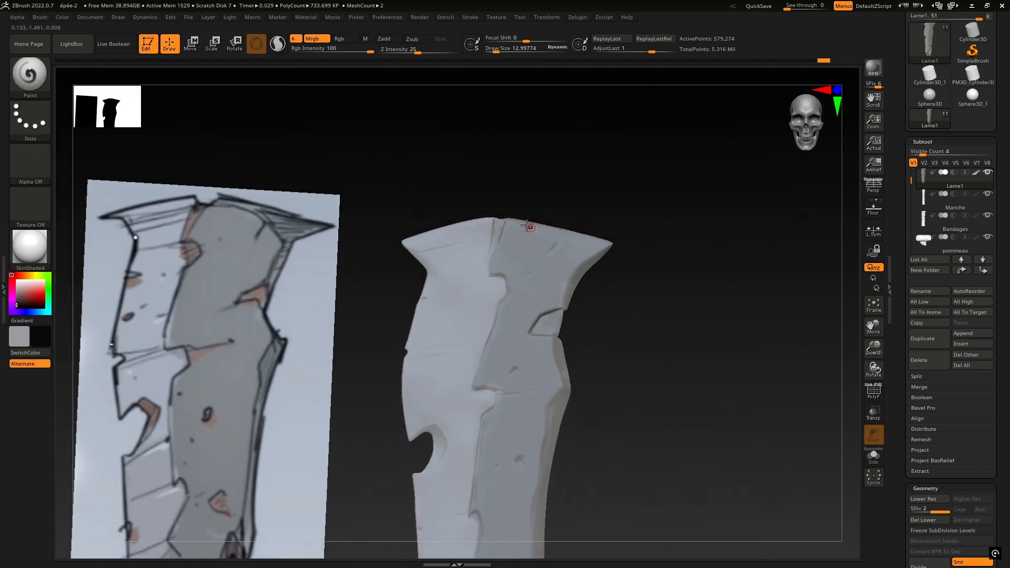
Step: Set the brush draw size to about 11.5, test a near-black dab on the crack at the blade tip, and undo it
{"action": "mouse_move", "coordinate": [516, 235]}
{"action": "right_mouse_down"}
{"action": "mouse_move", "coordinate": [518, 209]}
{"action": "mouse_move", "coordinate": [538, 211]}
{"action": "mouse_move", "coordinate": [494, 293]}
{"action": "mouse_move", "coordinate": [446, 232]}
{"action": "mouse_move", "coordinate": [534, 264]}
{"action": "mouse_move", "coordinate": [410, 315]}
{"action": "mouse_move", "coordinate": [309, 258]}
{"action": "mouse_move", "coordinate": [333, 257]}
{"action": "mouse_move", "coordinate": [323, 255]}
{"action": "mouse_move", "coordinate": [511, 176]}
{"action": "mouse_move", "coordinate": [479, 182]}
{"action": "right_mouse_up"}
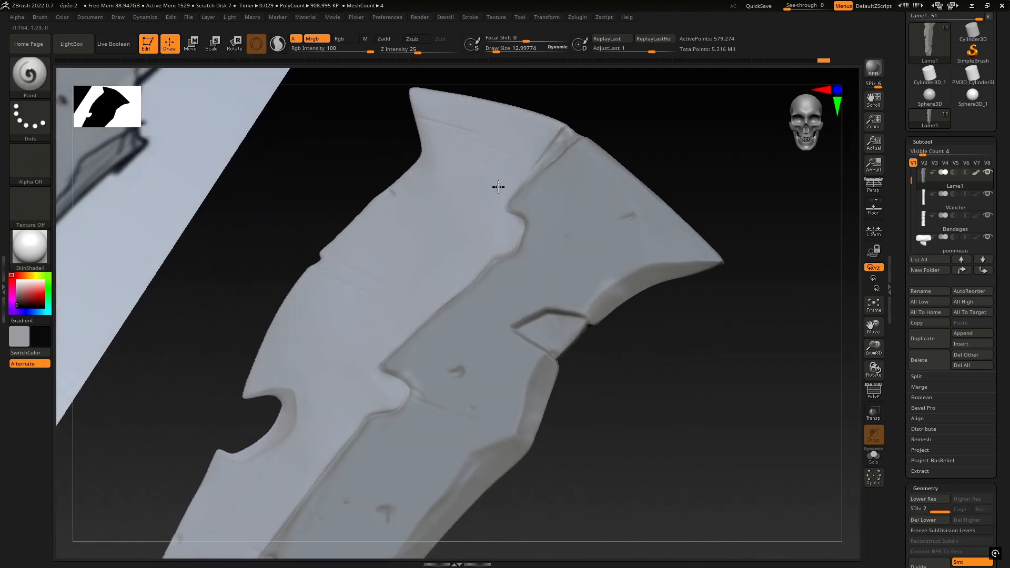
{"action": "key", "text": "space"}
{"action": "left_click_drag", "start_coordinate": [615, 148], "coordinate": [611, 149]}
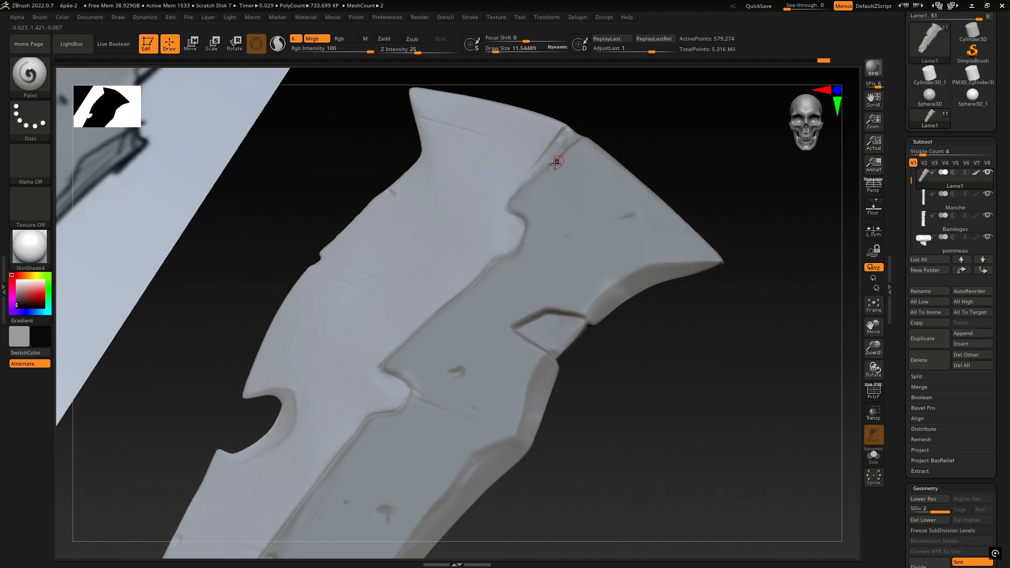
{"action": "right_click_drag", "start_coordinate": [557, 163], "coordinate": [568, 181]}
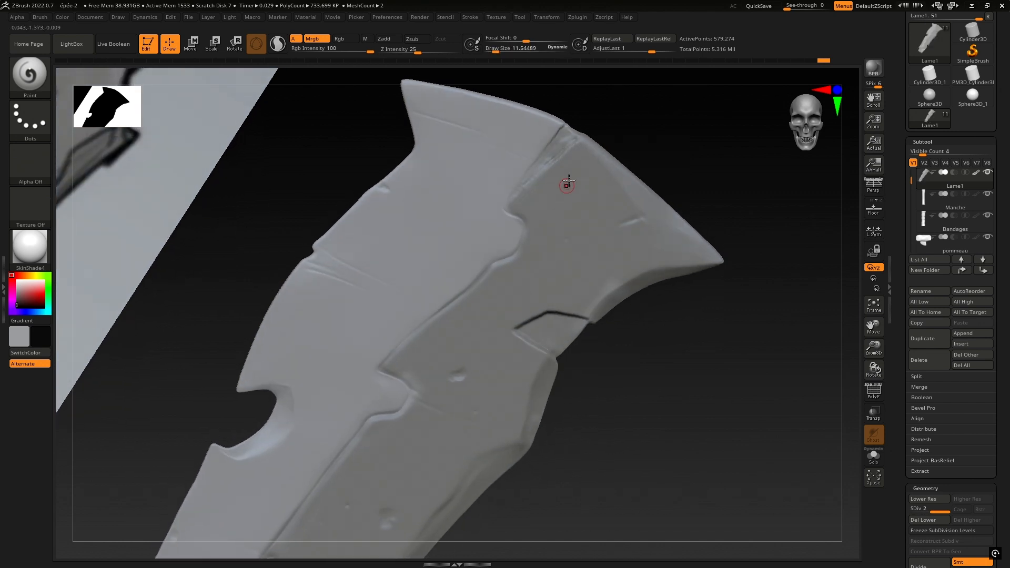
{"action": "left_click", "coordinate": [579, 142]}
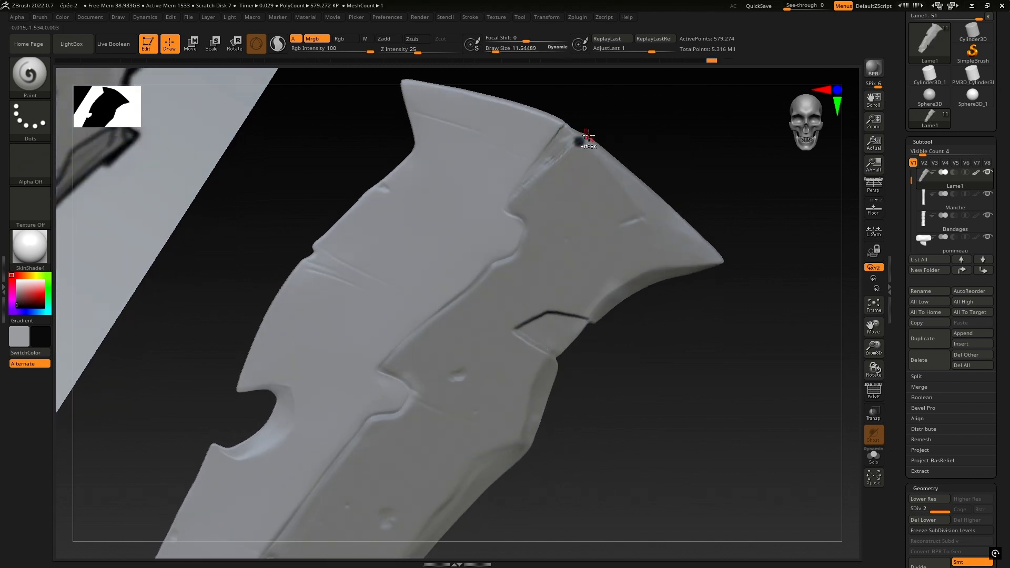
{"action": "key", "text": "ctrl+z"}
Step: Reduce the brush draw size to about 6.7, test near-black strokes around the tip crack, and undo them
{"action": "key", "text": "space"}
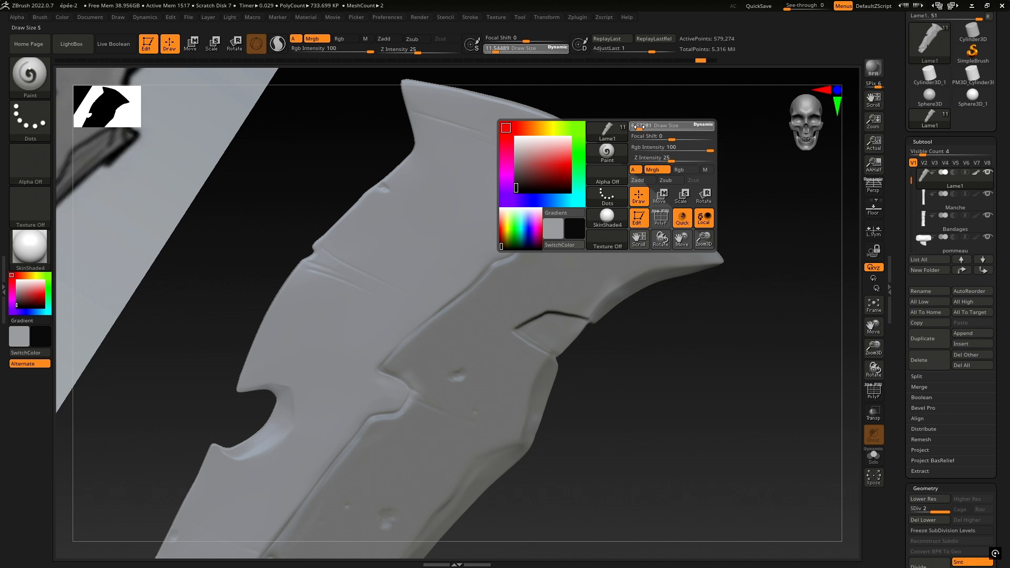
{"action": "left_click_drag", "start_coordinate": [639, 127], "coordinate": [542, 173]}
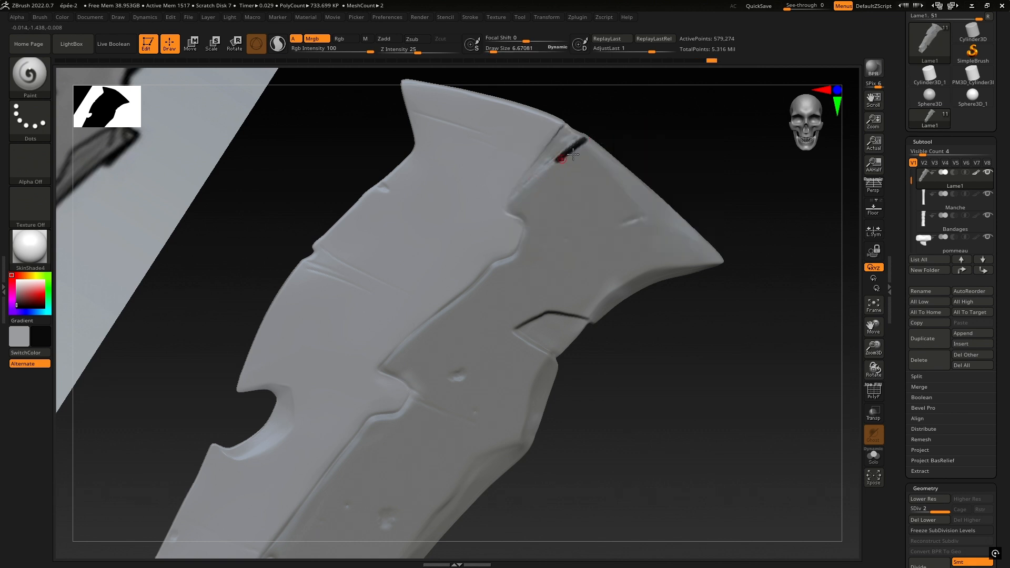
{"action": "key", "text": "ctrl+z"}
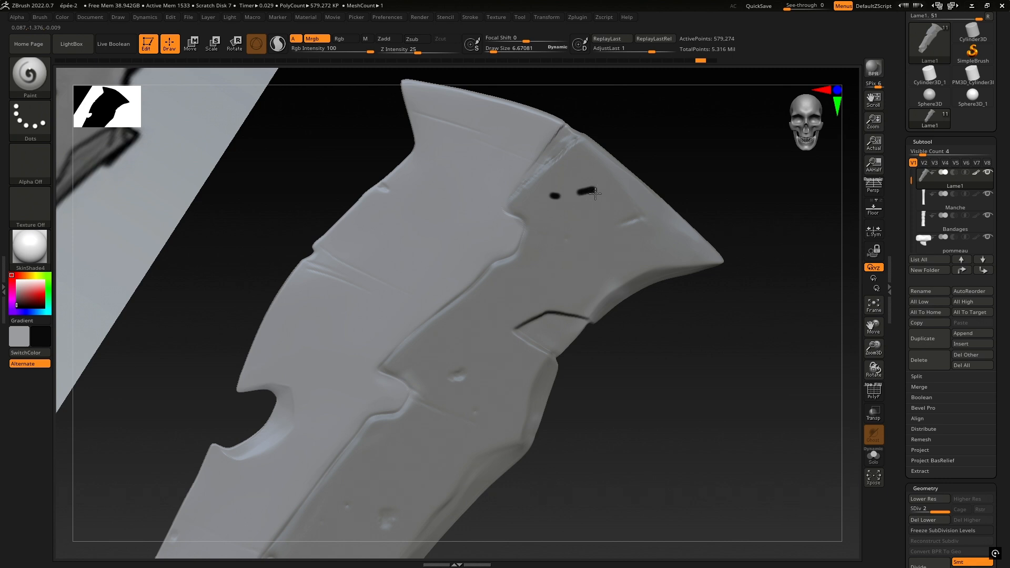
{"action": "key", "text": "ctrl+z"}
{"action": "key", "text": "ctrl+z"}
{"action": "key", "text": "ctrl+z"}
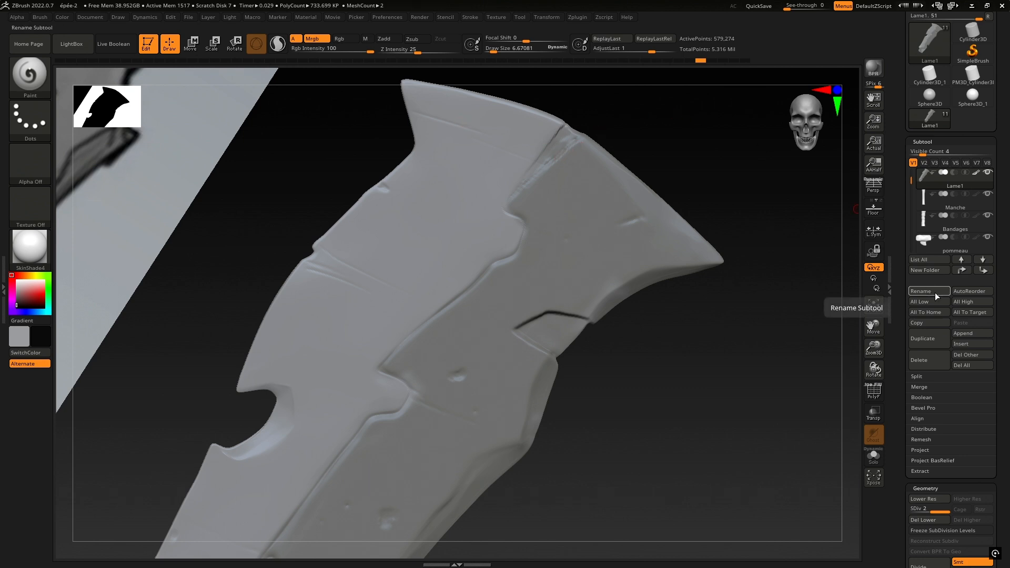
Step: Open the Wacom tablet properties and check the Grip Pen settings for the ZBrush application profile
{"action": "key", "text": "alt+Tab"}
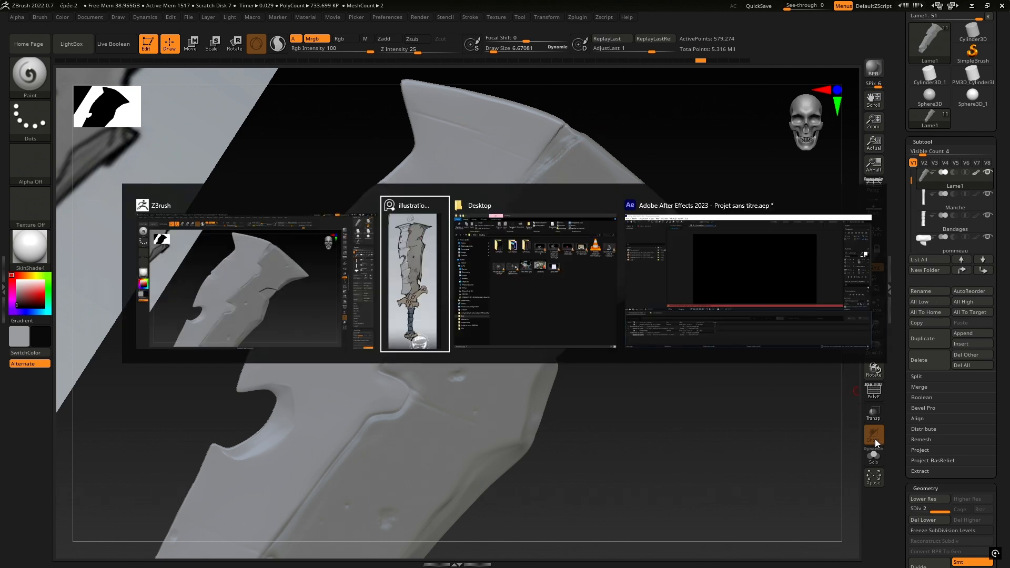
{"action": "key", "text": "Escape"}
{"action": "key", "text": "super+d"}
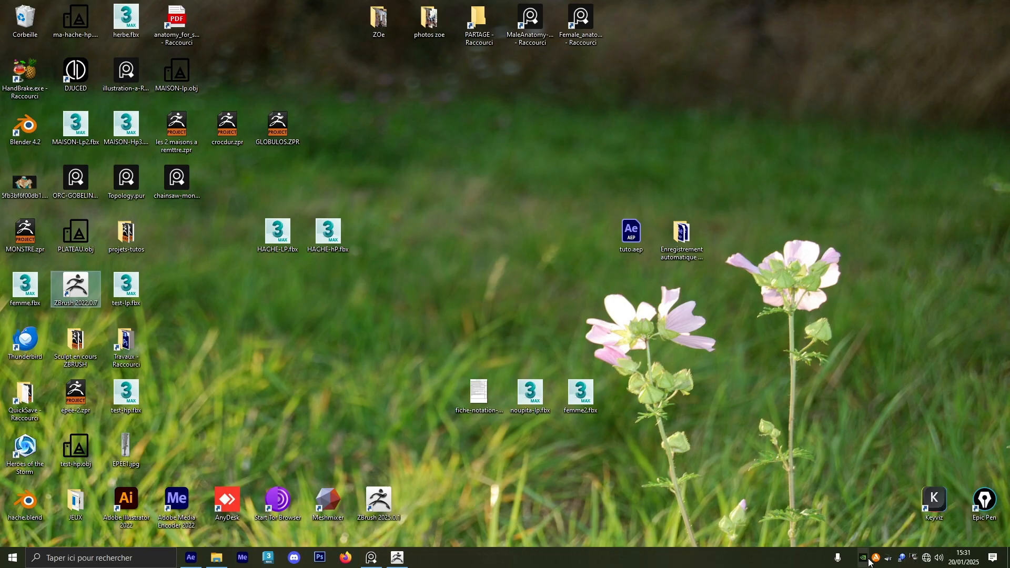
{"action": "left_click", "coordinate": [914, 559]}
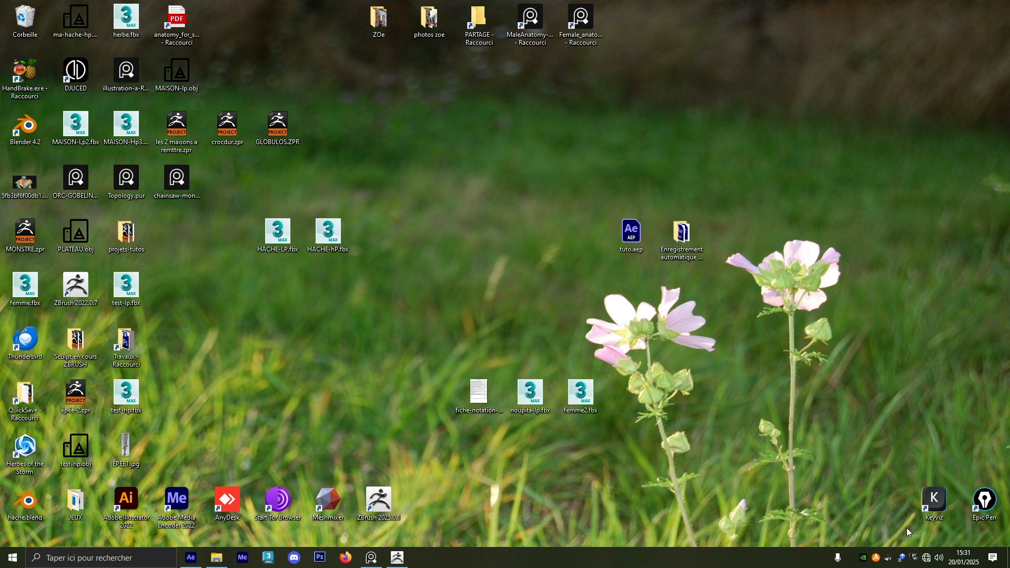
{"action": "left_click", "coordinate": [913, 559]}
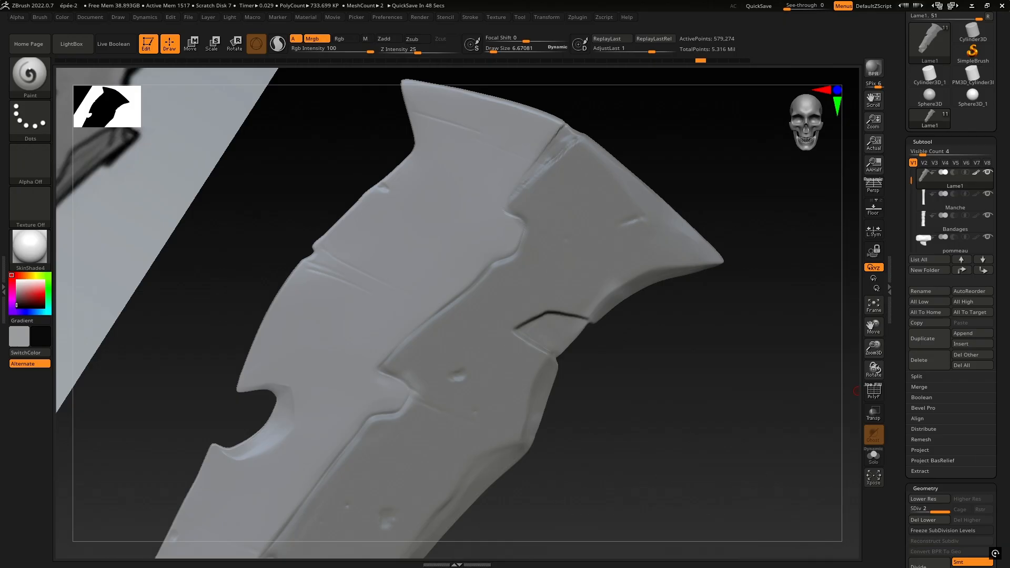
{"action": "left_click", "coordinate": [693, 224]}
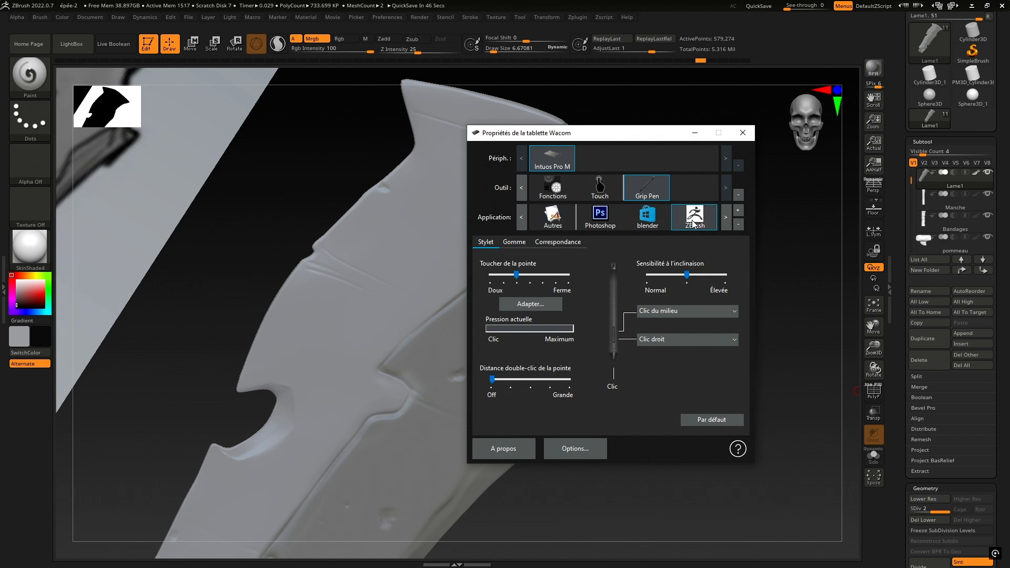
{"action": "left_click_drag", "start_coordinate": [636, 138], "coordinate": [700, 149]}
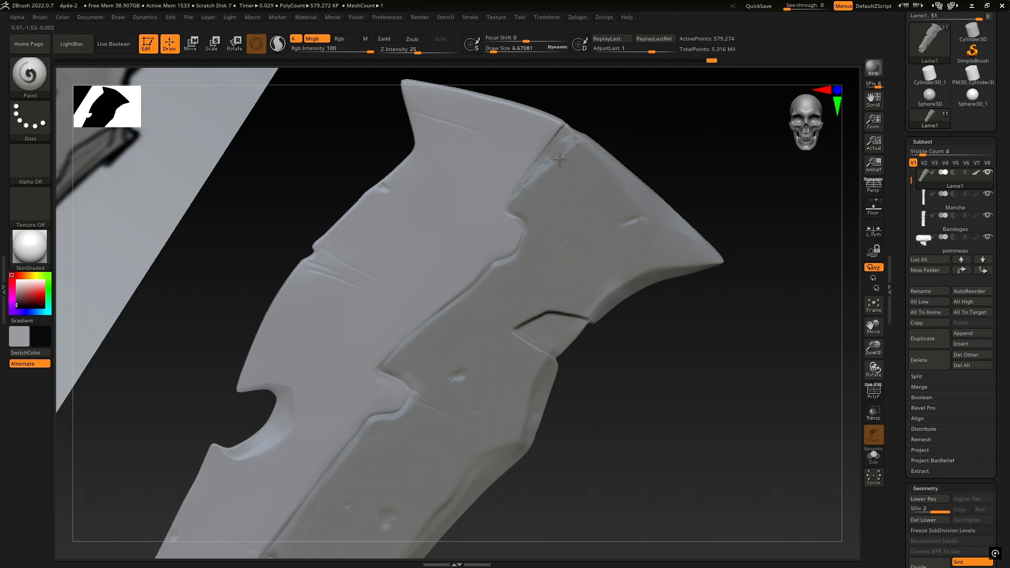
Step: Shade both sides of the crack at the blade tip with light near-black strokes down to the first bulge
{"action": "left_click_drag", "start_coordinate": [585, 140], "coordinate": [525, 185]}
{"action": "left_click_drag", "start_coordinate": [562, 153], "coordinate": [518, 195]}
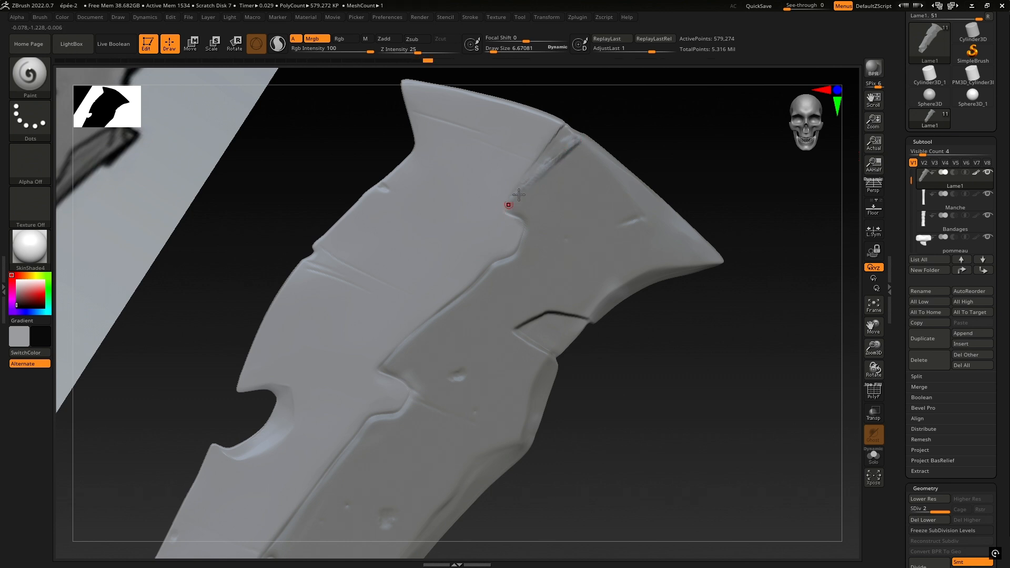
{"action": "mouse_move", "coordinate": [595, 124]}
{"action": "left_mouse_down"}
{"action": "mouse_move", "coordinate": [566, 156]}
{"action": "mouse_move", "coordinate": [566, 127]}
{"action": "left_mouse_up"}
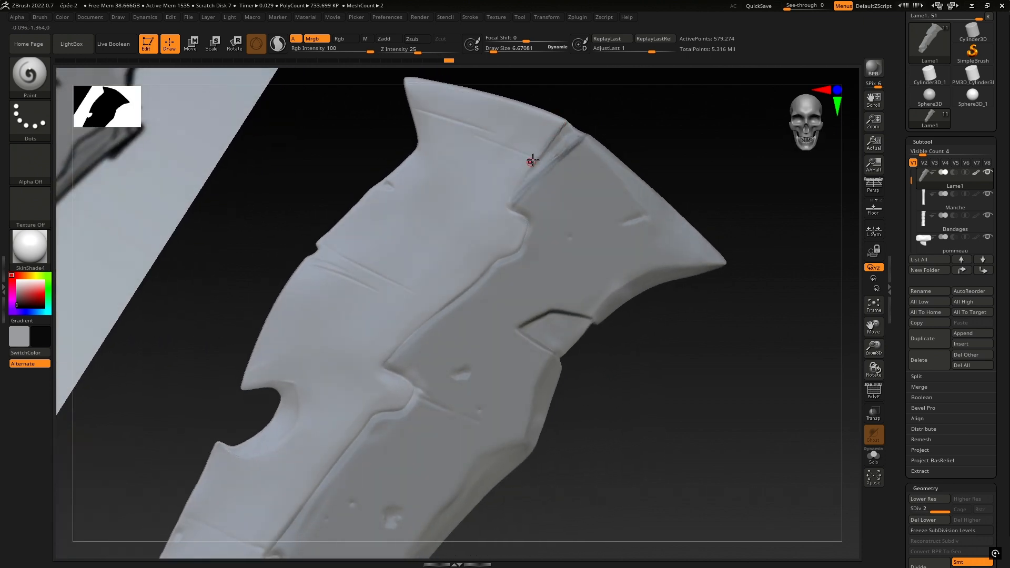
{"action": "mouse_move", "coordinate": [529, 158]}
{"action": "left_mouse_down"}
{"action": "mouse_move", "coordinate": [564, 126]}
{"action": "mouse_move", "coordinate": [512, 195]}
{"action": "left_mouse_up"}
{"action": "mouse_move", "coordinate": [525, 233]}
{"action": "right_mouse_down"}
{"action": "mouse_move", "coordinate": [514, 219]}
{"action": "mouse_move", "coordinate": [544, 248]}
{"action": "mouse_move", "coordinate": [534, 203]}
{"action": "mouse_move", "coordinate": [556, 198]}
{"action": "right_mouse_up"}
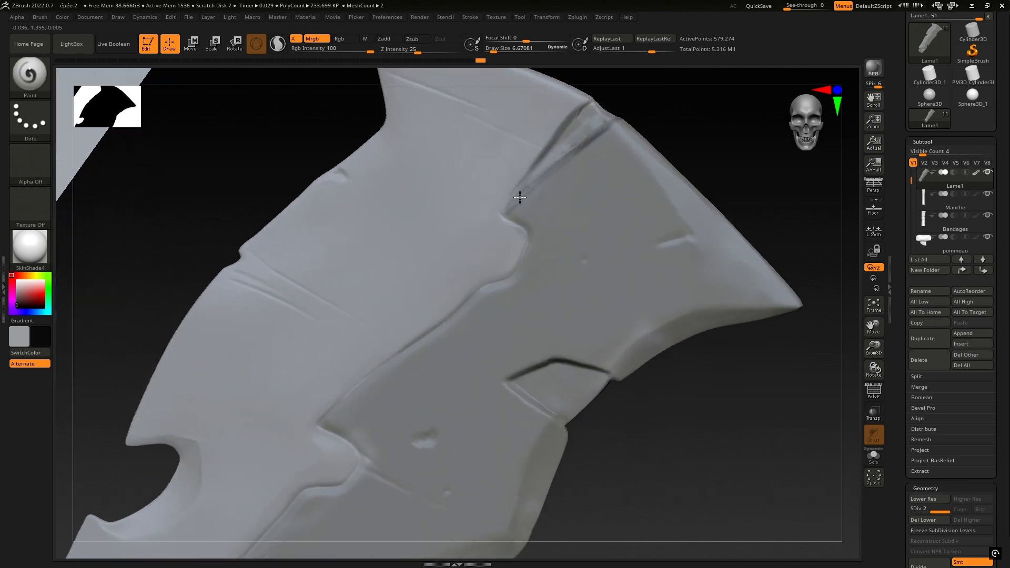
{"action": "mouse_move", "coordinate": [548, 173]}
{"action": "left_mouse_down"}
{"action": "mouse_move", "coordinate": [507, 211]}
{"action": "mouse_move", "coordinate": [522, 226]}
{"action": "left_mouse_up"}
{"action": "mouse_move", "coordinate": [523, 226]}
{"action": "right_mouse_down"}
{"action": "mouse_move", "coordinate": [498, 187]}
{"action": "mouse_move", "coordinate": [529, 174]}
{"action": "mouse_move", "coordinate": [531, 253]}
{"action": "mouse_move", "coordinate": [518, 277]}
{"action": "mouse_move", "coordinate": [546, 280]}
{"action": "mouse_move", "coordinate": [582, 251]}
{"action": "mouse_move", "coordinate": [574, 273]}
{"action": "mouse_move", "coordinate": [552, 232]}
{"action": "right_mouse_up"}
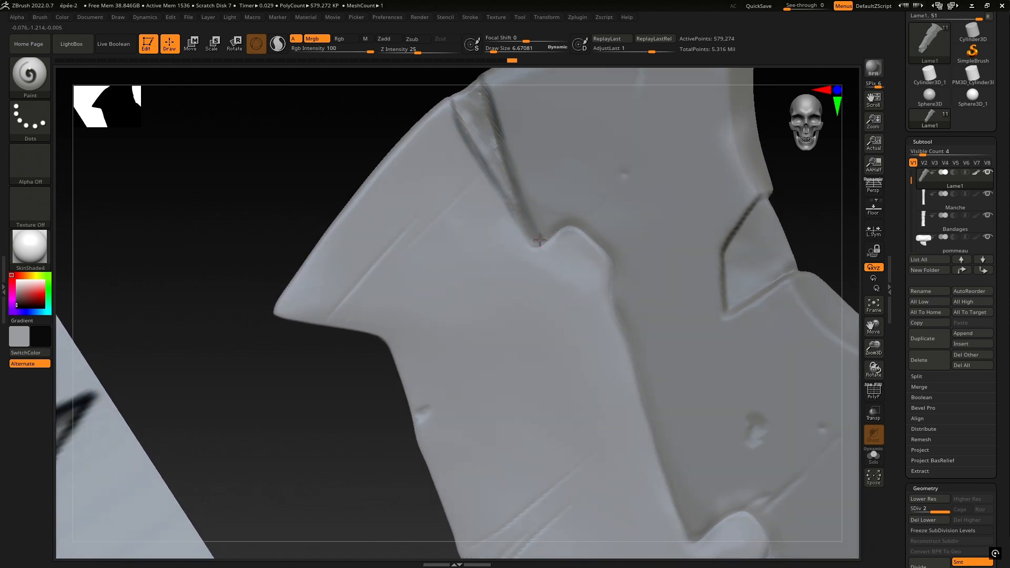
Step: Shade the seam between the light edge and olive-grey body with near-black strokes, around the first bulge and along to the second notch
{"action": "left_click_drag", "start_coordinate": [540, 240], "coordinate": [568, 221]}
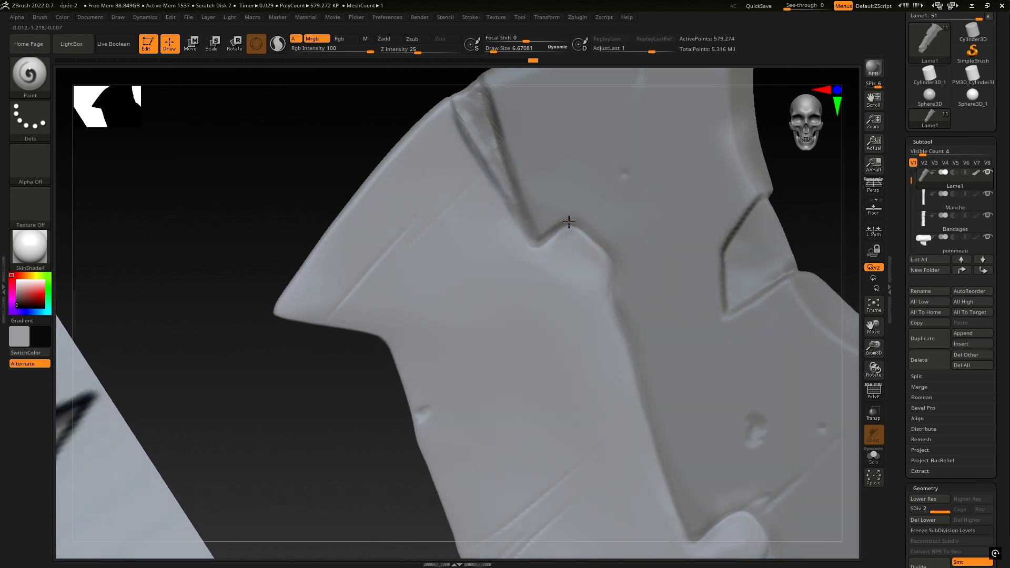
{"action": "right_click_drag", "start_coordinate": [613, 261], "coordinate": [428, 128]}
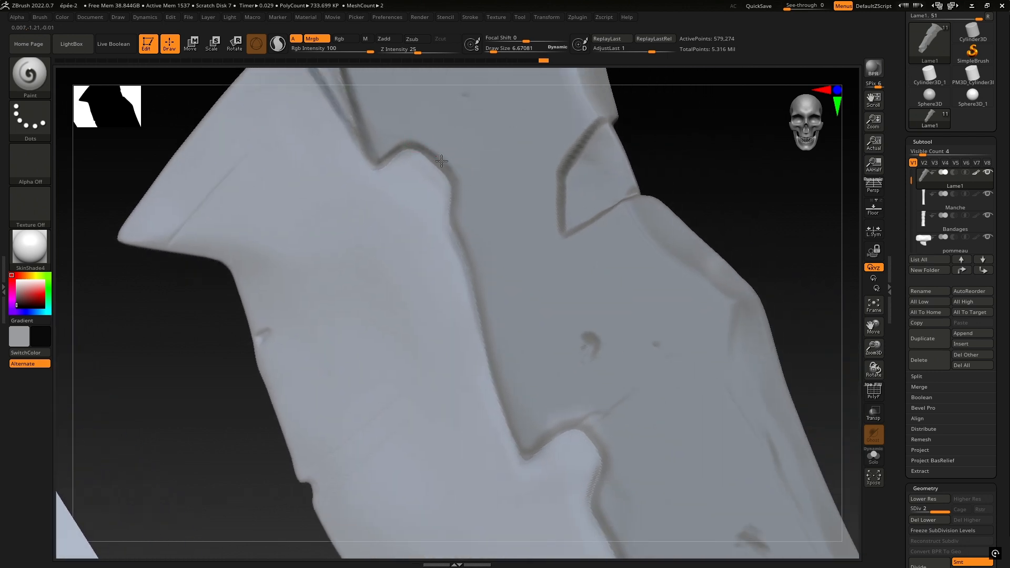
{"action": "key", "text": "shift"}
{"action": "mouse_move", "coordinate": [453, 225]}
{"action": "right_mouse_down"}
{"action": "mouse_move", "coordinate": [440, 298]}
{"action": "mouse_move", "coordinate": [500, 248]}
{"action": "mouse_move", "coordinate": [462, 287]}
{"action": "mouse_move", "coordinate": [523, 254]}
{"action": "mouse_move", "coordinate": [526, 284]}
{"action": "mouse_move", "coordinate": [501, 318]}
{"action": "mouse_move", "coordinate": [531, 338]}
{"action": "right_mouse_up"}
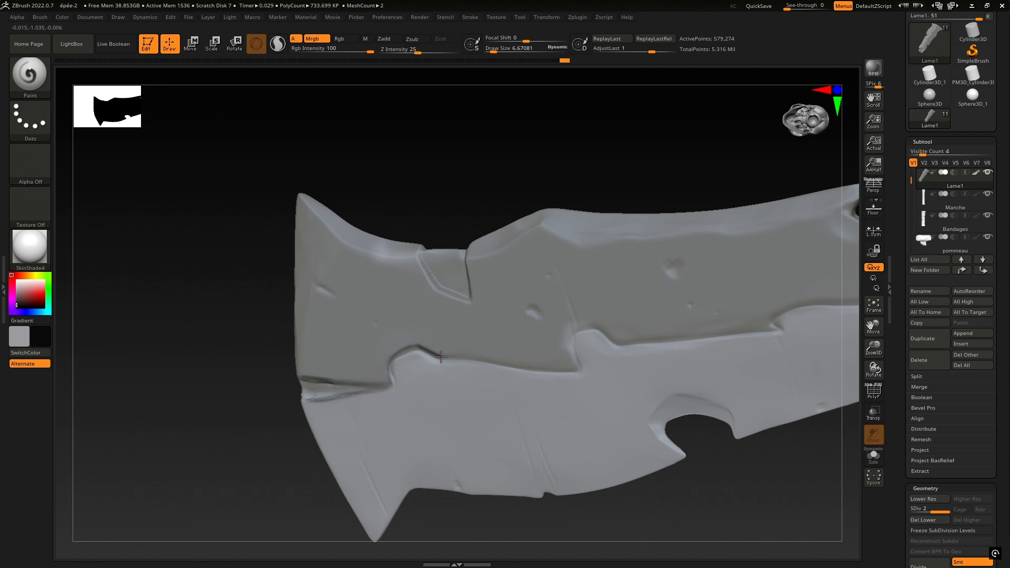
{"action": "left_click_drag", "start_coordinate": [522, 366], "coordinate": [541, 370]}
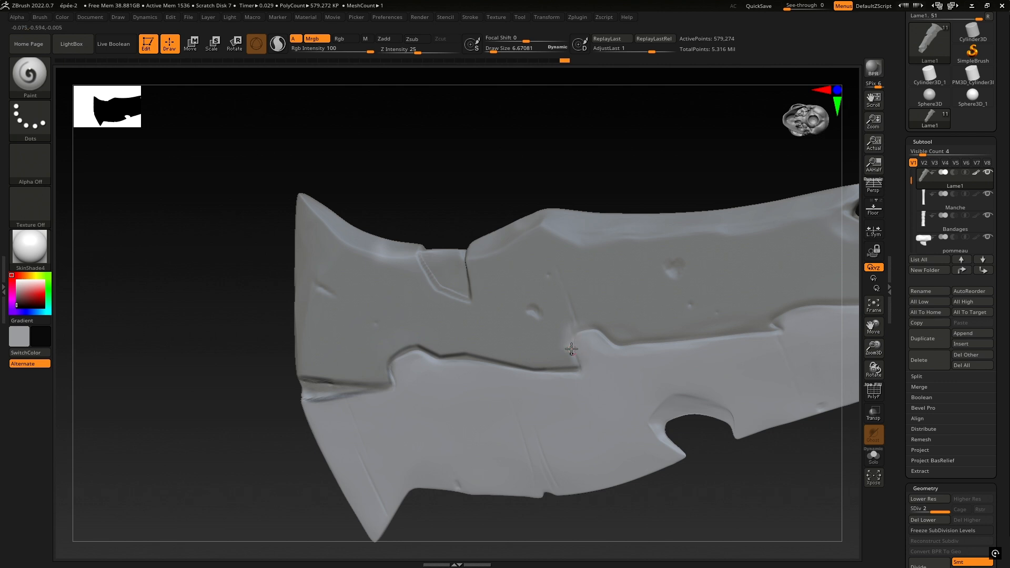
Step: Shade the second notch and the long straight seam beyond it with near-black strokes up to the third notch
{"action": "right_click_drag", "start_coordinate": [571, 348], "coordinate": [367, 290]}
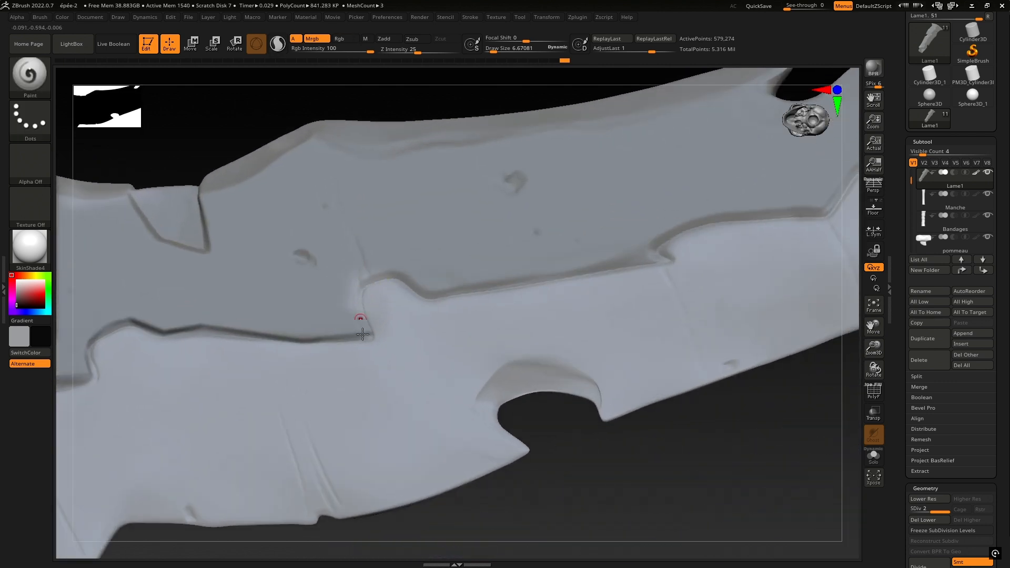
{"action": "left_click_drag", "start_coordinate": [358, 294], "coordinate": [367, 334]}
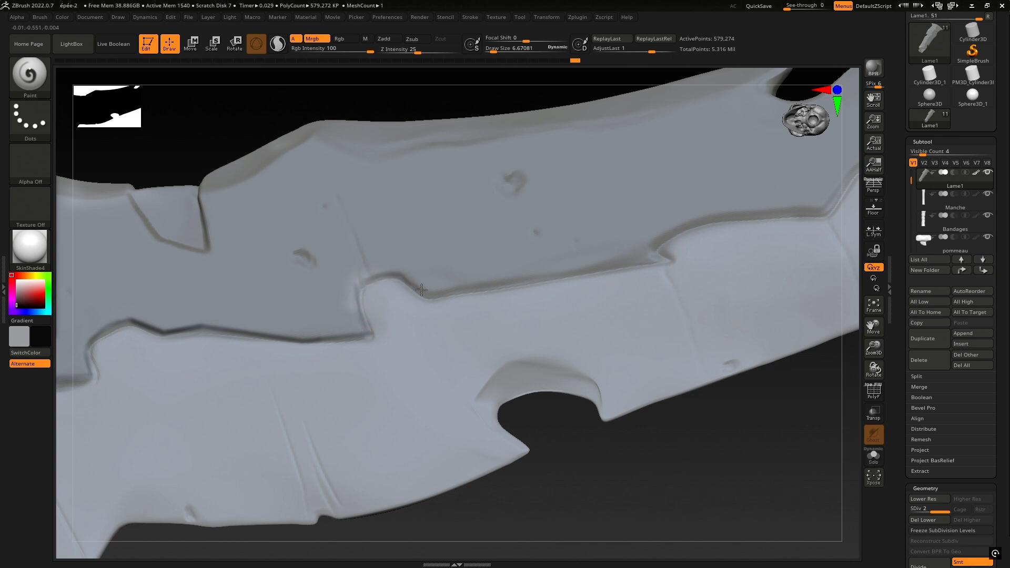
{"action": "left_click_drag", "start_coordinate": [421, 289], "coordinate": [660, 259]}
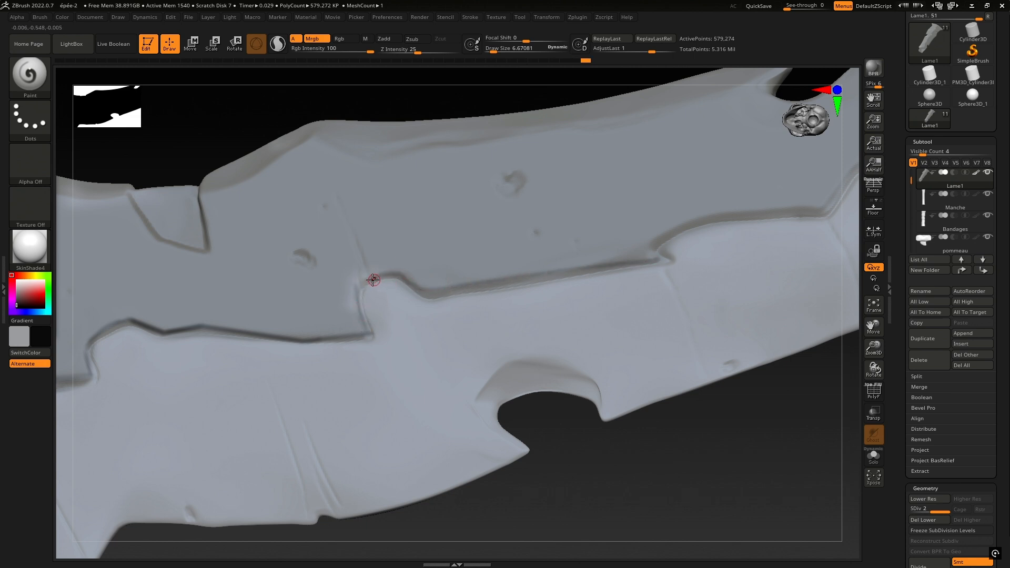
{"action": "mouse_move", "coordinate": [429, 290]}
{"action": "left_mouse_down"}
{"action": "mouse_move", "coordinate": [618, 264]}
{"action": "mouse_move", "coordinate": [725, 229]}
{"action": "left_mouse_up"}
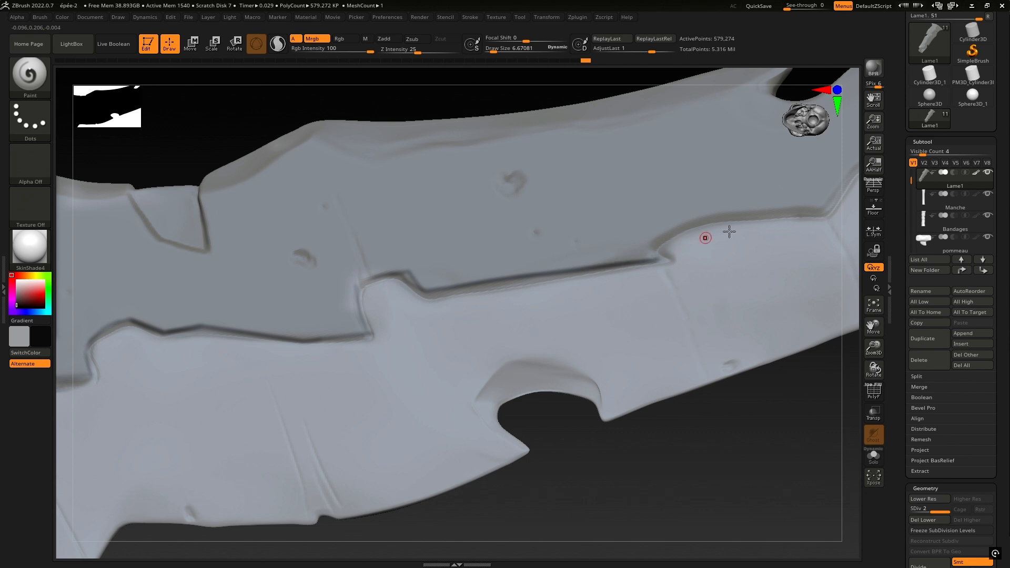
Step: Try near-black strokes along the curved seam ledge past the third notch, and undo them
{"action": "mouse_move", "coordinate": [727, 228]}
{"action": "right_mouse_down"}
{"action": "mouse_move", "coordinate": [335, 296]}
{"action": "mouse_move", "coordinate": [286, 275]}
{"action": "right_mouse_up"}
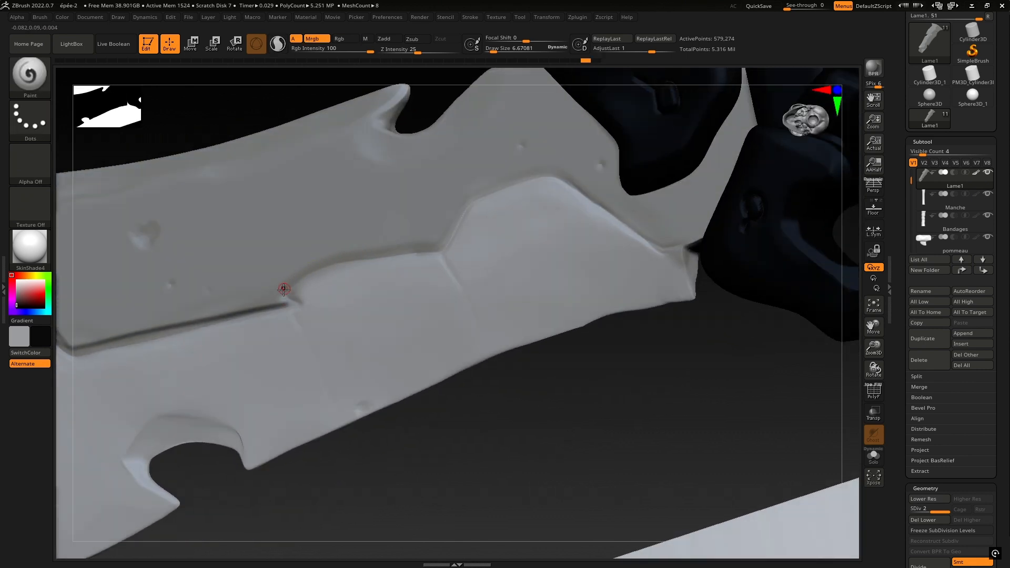
{"action": "left_click_drag", "start_coordinate": [298, 274], "coordinate": [461, 239]}
{"action": "key", "text": "ctrl+z"}
{"action": "left_click_drag", "start_coordinate": [340, 255], "coordinate": [444, 238]}
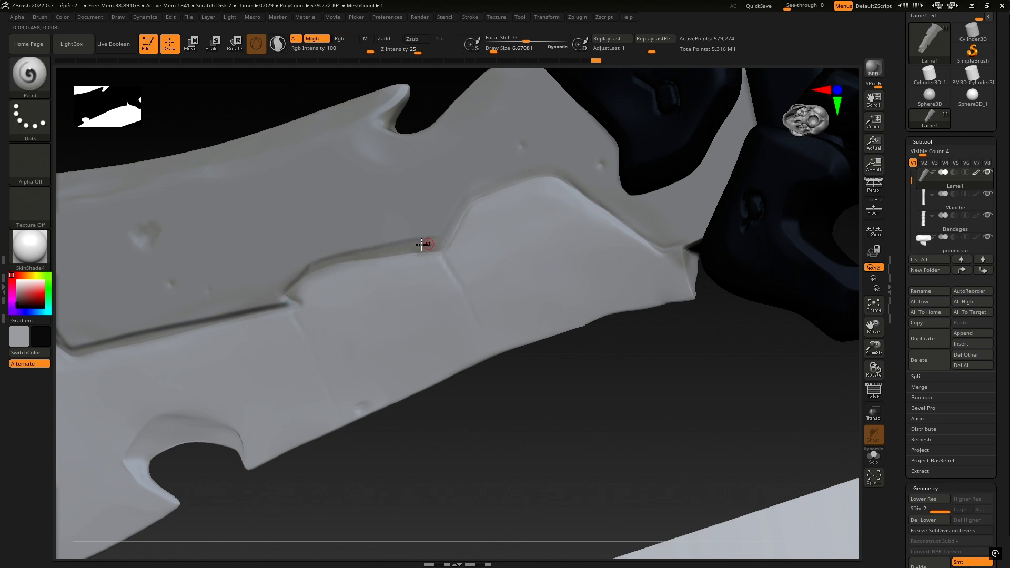
{"action": "mouse_move", "coordinate": [395, 248]}
{"action": "right_mouse_down"}
{"action": "mouse_move", "coordinate": [418, 228]}
{"action": "mouse_move", "coordinate": [398, 244]}
{"action": "right_mouse_up"}
{"action": "key", "text": "ctrl+z"}
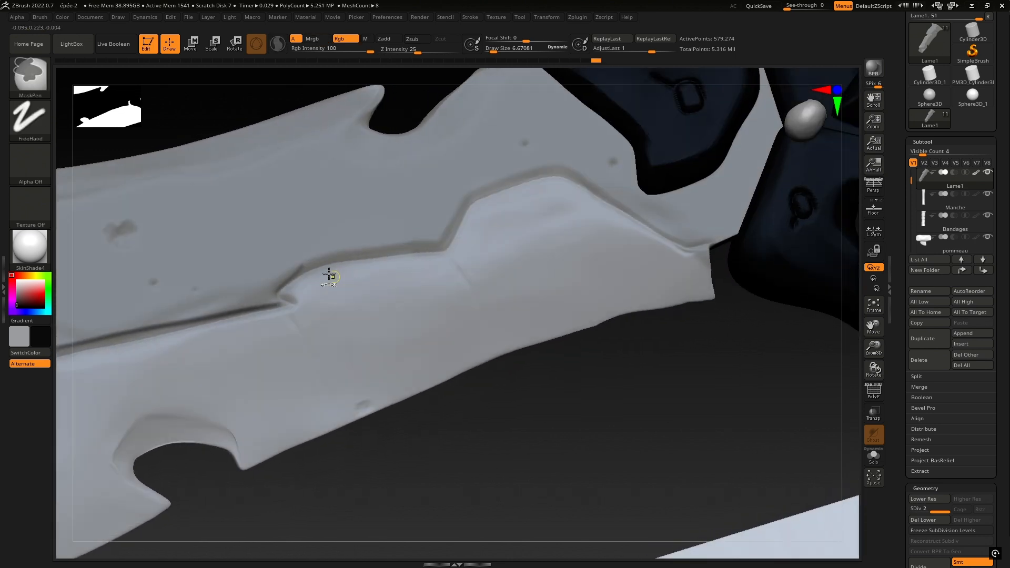
{"action": "left_click_drag", "start_coordinate": [288, 274], "coordinate": [401, 236]}
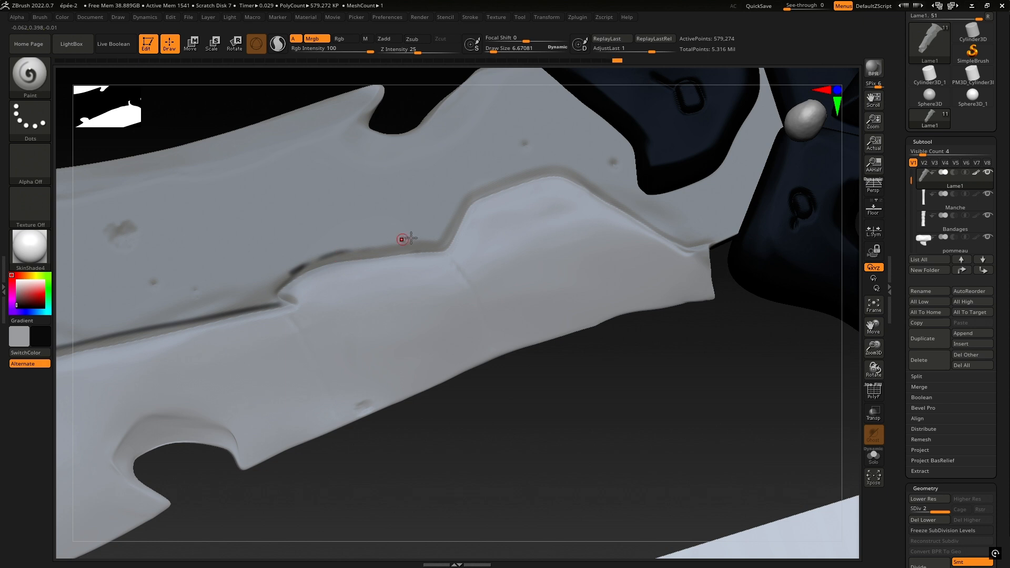
{"action": "key", "text": "ctrl"}
{"action": "key", "text": "ctrl+z"}
{"action": "key", "text": "ctrl+z"}
{"action": "key", "text": "ctrl+z"}
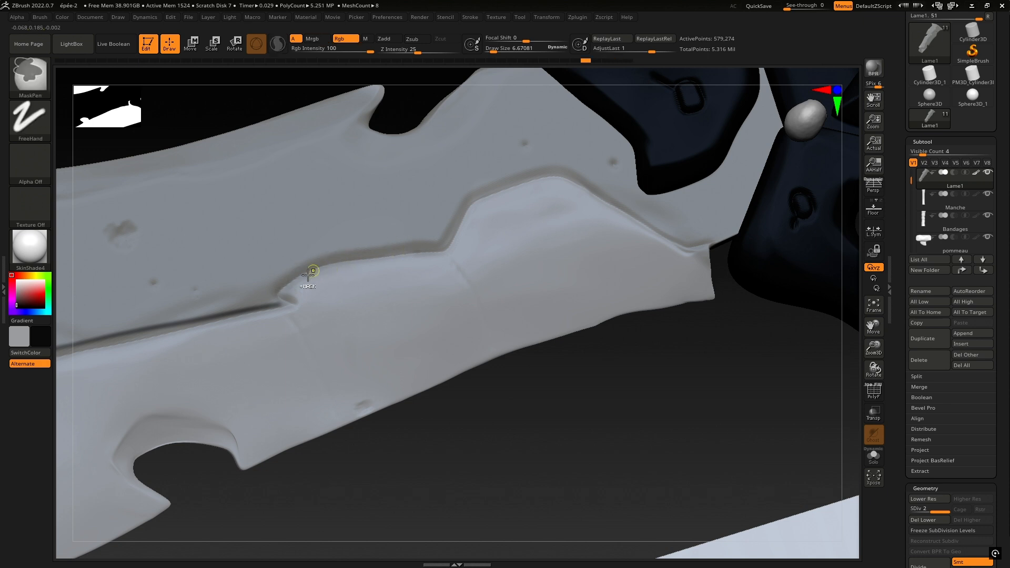
Step: Shade the seam from the third notch around the angular bulge down to the guard with near-black strokes
{"action": "right_click_drag", "start_coordinate": [289, 266], "coordinate": [283, 280]}
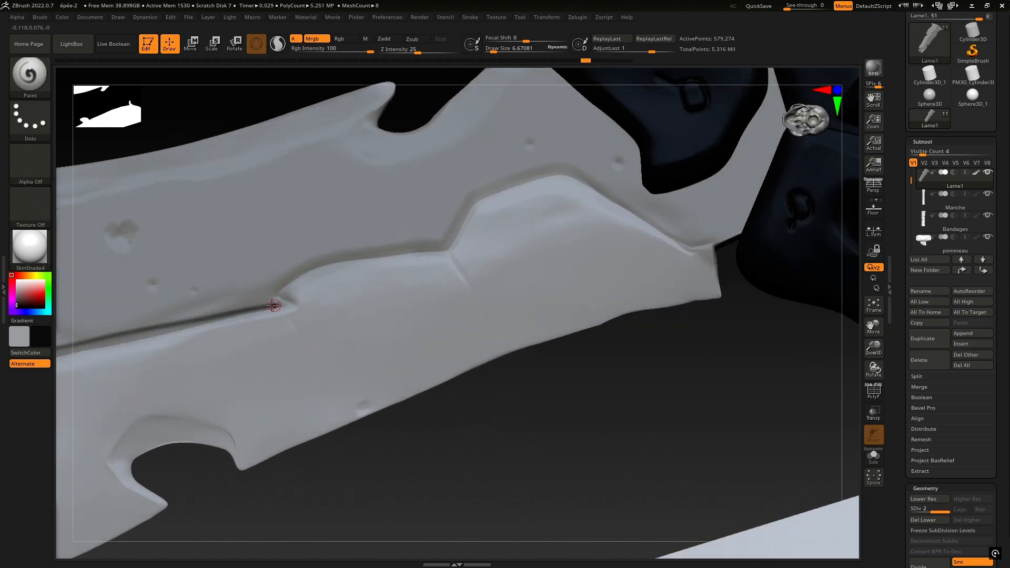
{"action": "left_click_drag", "start_coordinate": [272, 287], "coordinate": [334, 254]}
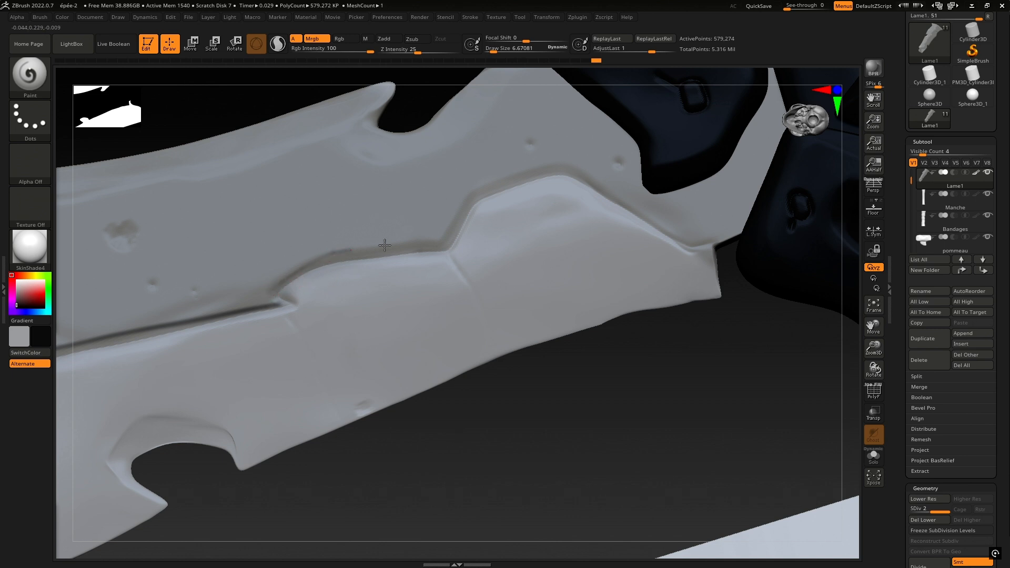
{"action": "left_click_drag", "start_coordinate": [385, 245], "coordinate": [435, 239]}
{"action": "right_click_drag", "start_coordinate": [441, 218], "coordinate": [407, 226]}
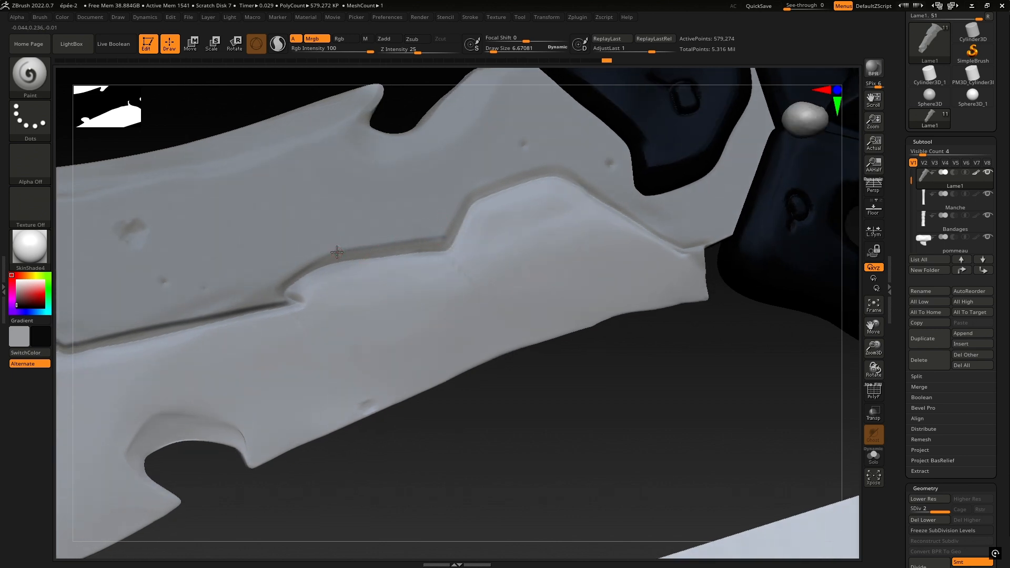
{"action": "left_click_drag", "start_coordinate": [396, 246], "coordinate": [455, 240]}
{"action": "key", "text": "ctrl+z"}
{"action": "mouse_move", "coordinate": [339, 253]}
{"action": "left_mouse_down"}
{"action": "mouse_move", "coordinate": [457, 232]}
{"action": "mouse_move", "coordinate": [350, 252]}
{"action": "mouse_move", "coordinate": [428, 242]}
{"action": "mouse_move", "coordinate": [460, 211]}
{"action": "mouse_move", "coordinate": [543, 169]}
{"action": "left_mouse_up"}
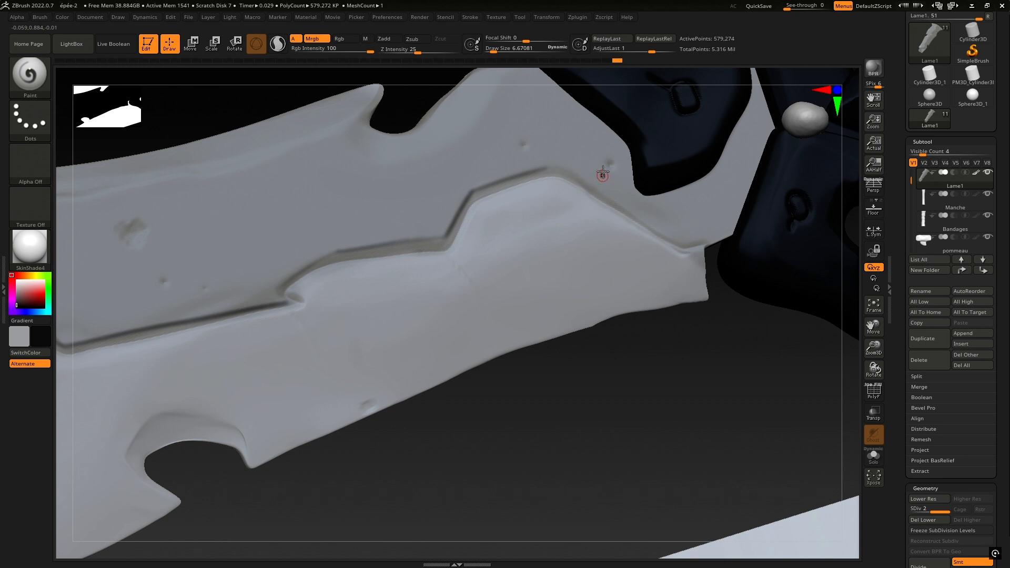
{"action": "right_click_drag", "start_coordinate": [602, 172], "coordinate": [453, 224]}
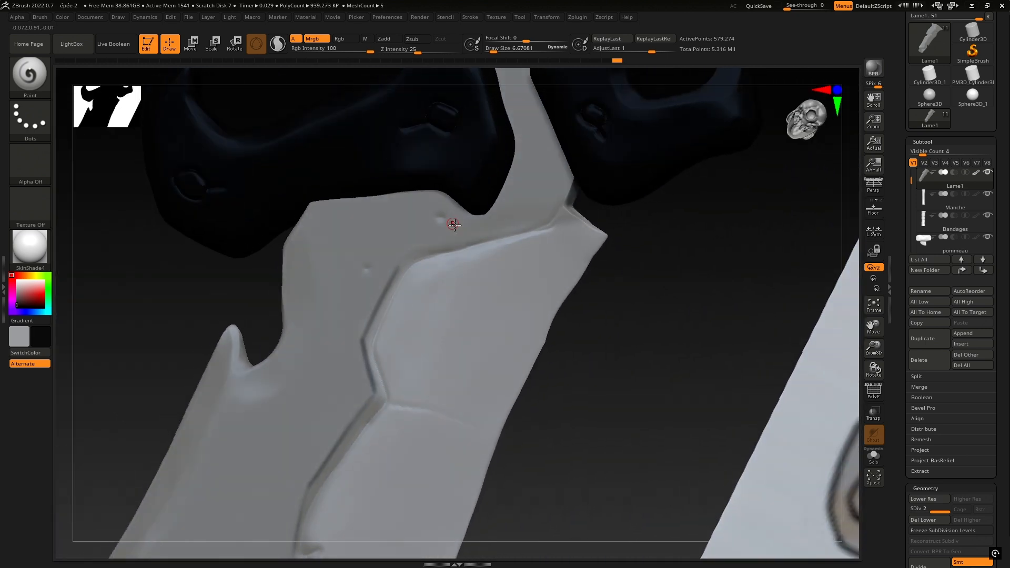
{"action": "mouse_move", "coordinate": [421, 253]}
{"action": "left_mouse_down"}
{"action": "mouse_move", "coordinate": [499, 230]}
{"action": "mouse_move", "coordinate": [559, 187]}
{"action": "mouse_move", "coordinate": [553, 210]}
{"action": "mouse_move", "coordinate": [575, 172]}
{"action": "left_mouse_up"}
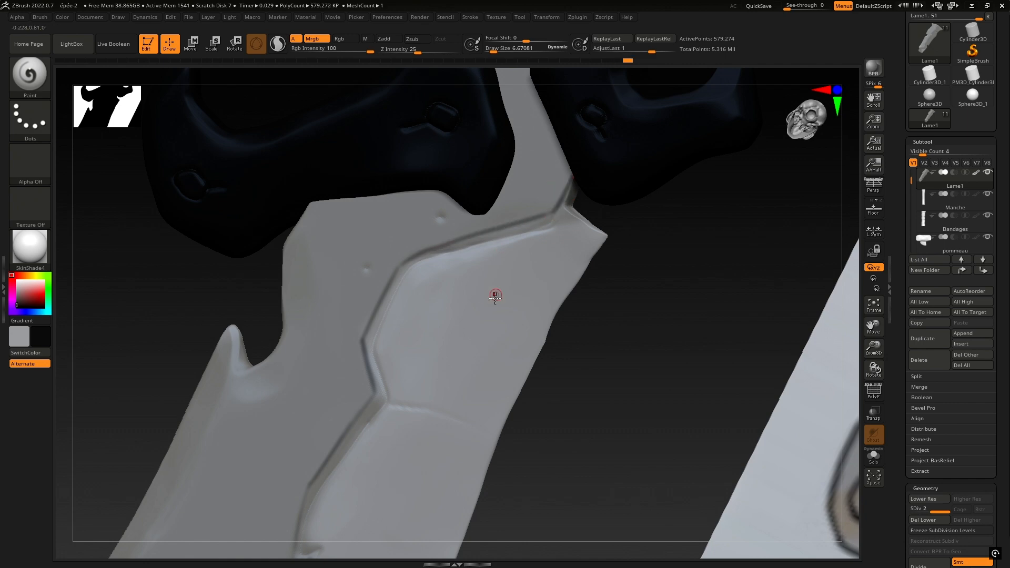
Step: Sample the olive-grey body colour and paint over the dark shading on the seam between the third notch and the angular bulge
{"action": "mouse_move", "coordinate": [518, 288]}
{"action": "right_mouse_down", "text": "ctrl"}
{"action": "mouse_move", "coordinate": [388, 279]}
{"action": "mouse_move", "coordinate": [525, 328]}
{"action": "mouse_move", "coordinate": [435, 329]}
{"action": "mouse_move", "coordinate": [500, 291]}
{"action": "mouse_move", "coordinate": [259, 230]}
{"action": "mouse_move", "coordinate": [286, 159]}
{"action": "mouse_move", "coordinate": [268, 171]}
{"action": "right_mouse_up", "text": "ctrl"}
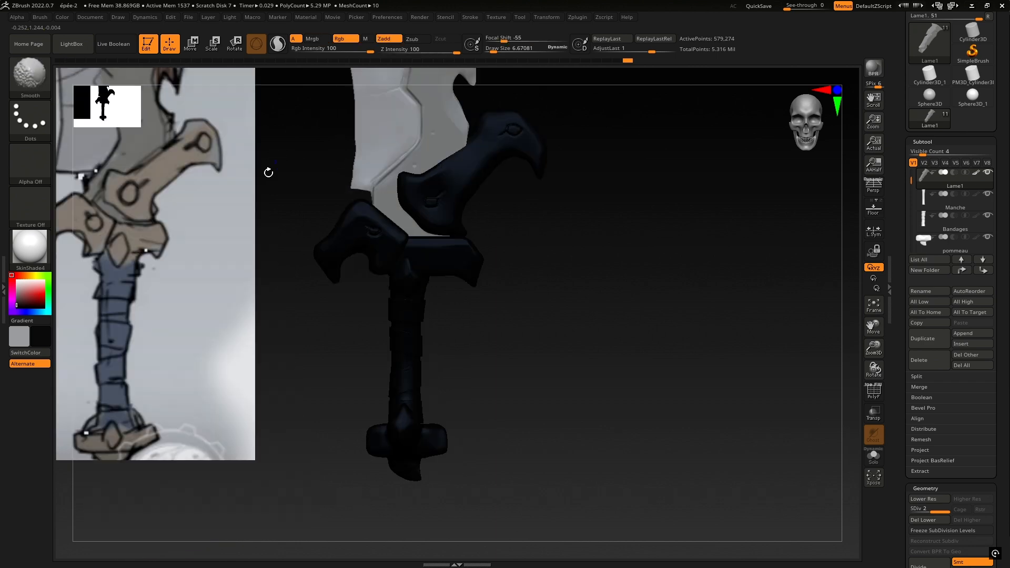
{"action": "right_click_drag", "start_coordinate": [520, 226], "coordinate": [489, 343], "text": "alt"}
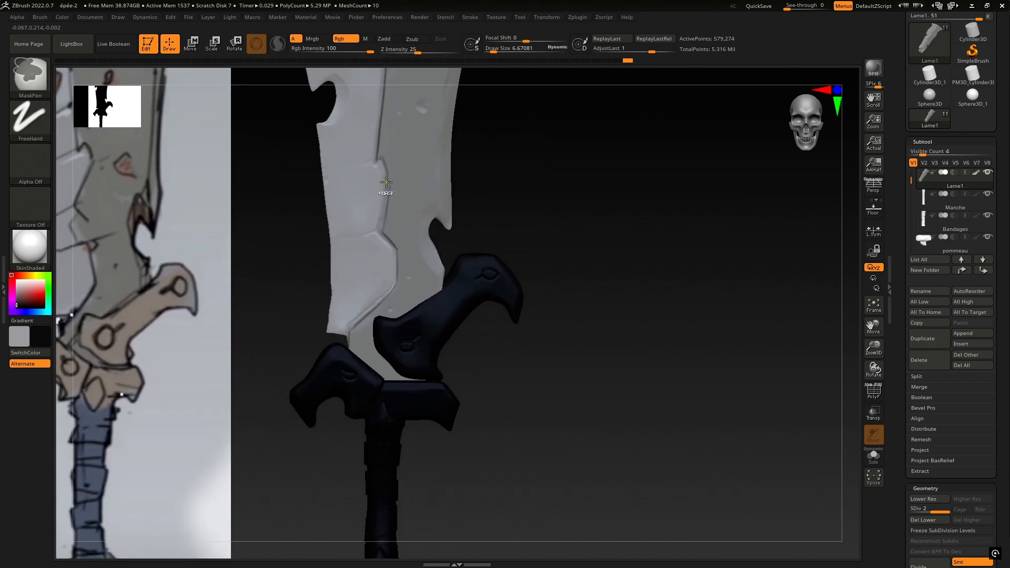
{"action": "mouse_move", "coordinate": [387, 189]}
{"action": "right_mouse_down", "text": "ctrl"}
{"action": "mouse_move", "coordinate": [385, 230]}
{"action": "mouse_move", "coordinate": [405, 196]}
{"action": "right_mouse_up", "text": "ctrl"}
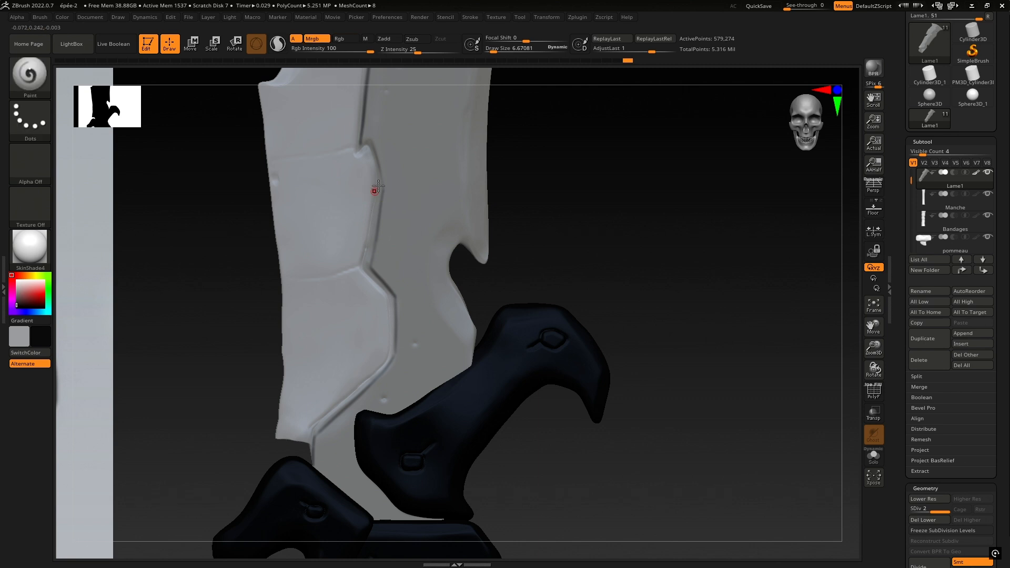
{"action": "key", "text": "c"}
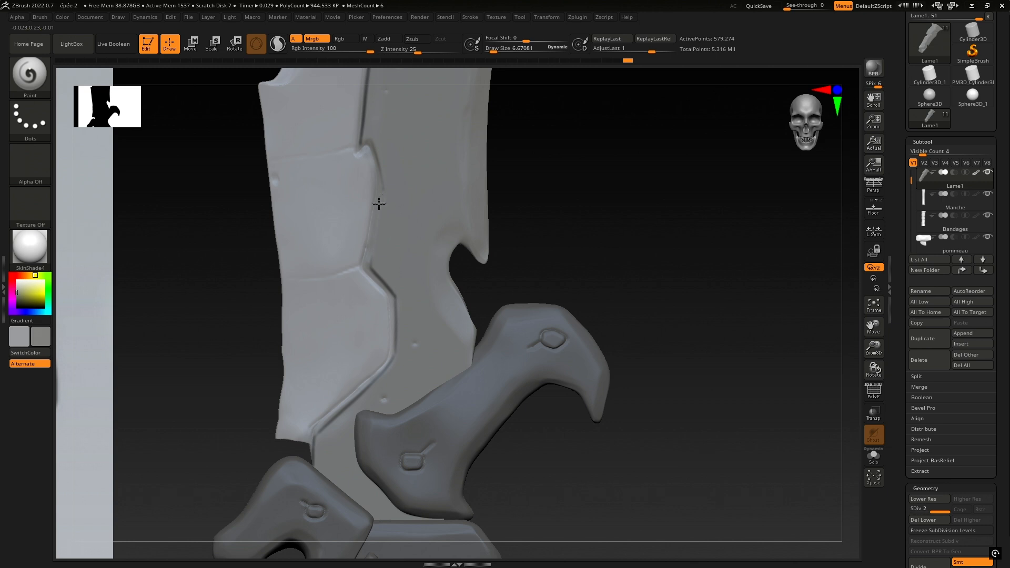
{"action": "left_click_drag", "start_coordinate": [379, 216], "coordinate": [378, 224]}
{"action": "key", "text": "c"}
{"action": "key", "text": "c"}
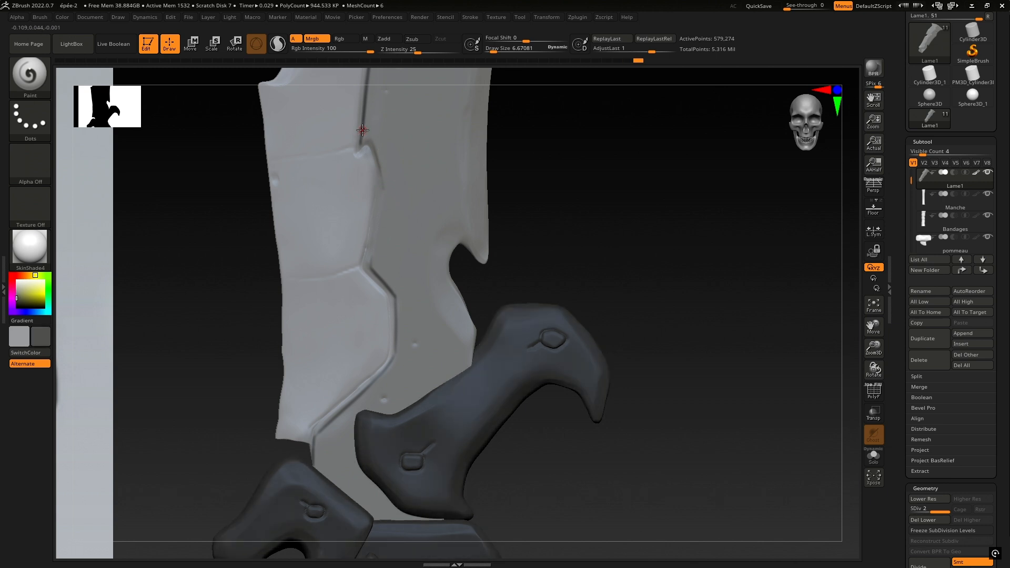
{"action": "key", "text": "c"}
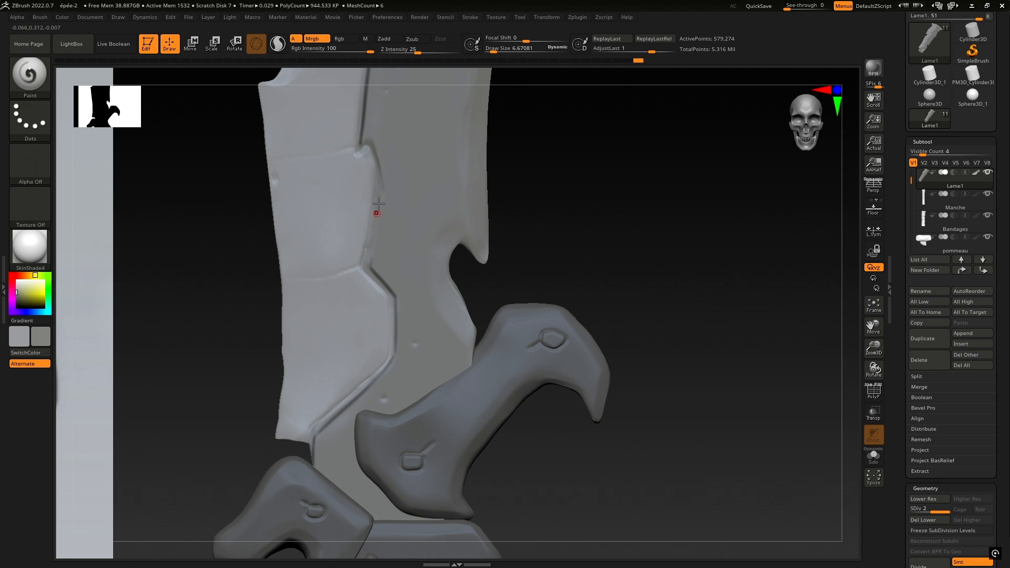
{"action": "mouse_move", "coordinate": [373, 237]}
{"action": "left_mouse_down"}
{"action": "mouse_move", "coordinate": [382, 193]}
{"action": "mouse_move", "coordinate": [371, 253]}
{"action": "left_mouse_up"}
Step: Sample a near-black from the concept image and reshade the seam between the third notch and the angular bulge
{"action": "right_click_drag", "start_coordinate": [276, 218], "coordinate": [491, 198], "text": "alt"}
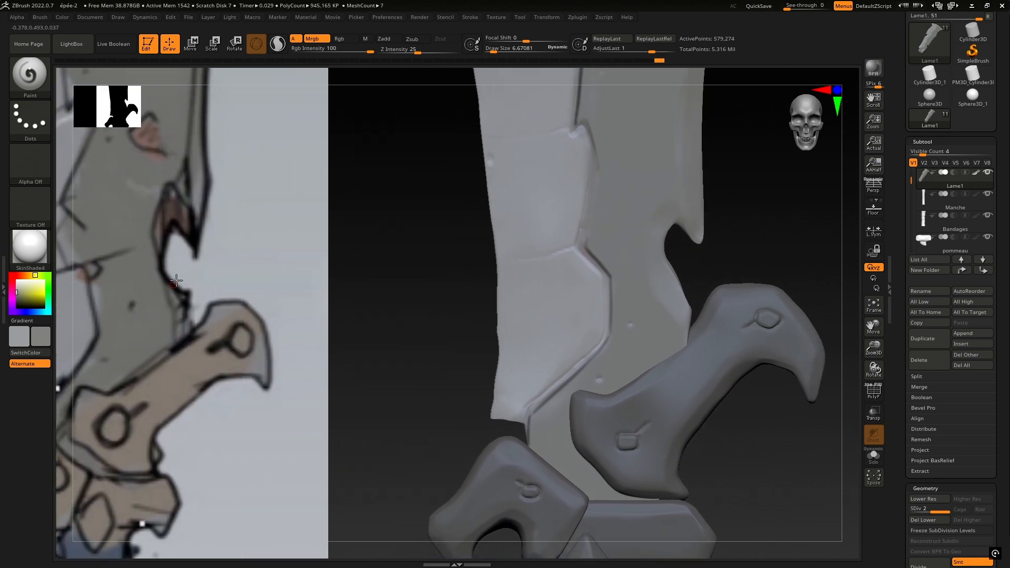
{"action": "key", "text": "c"}
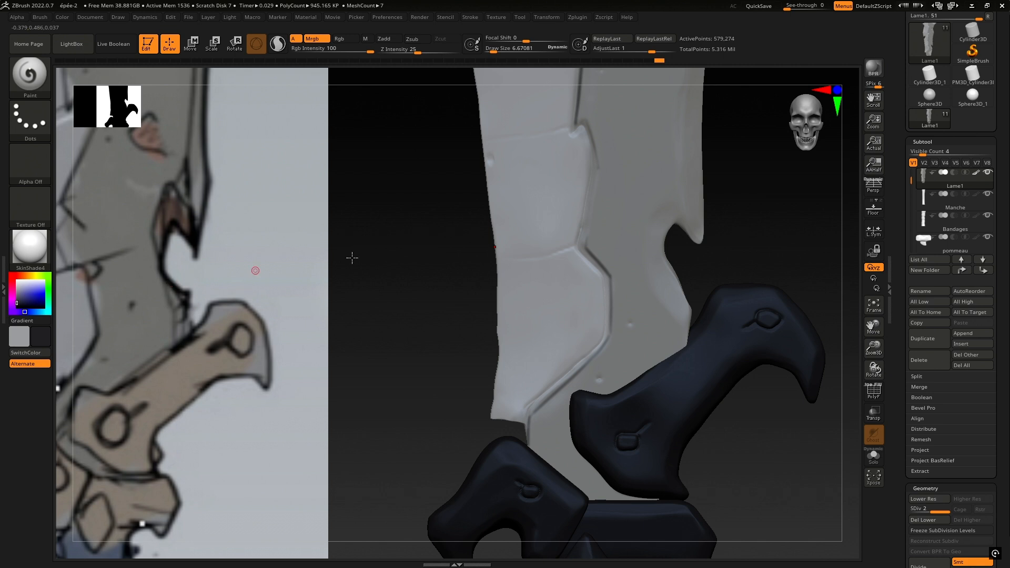
{"action": "right_click_drag", "start_coordinate": [501, 228], "coordinate": [370, 226], "text": "alt"}
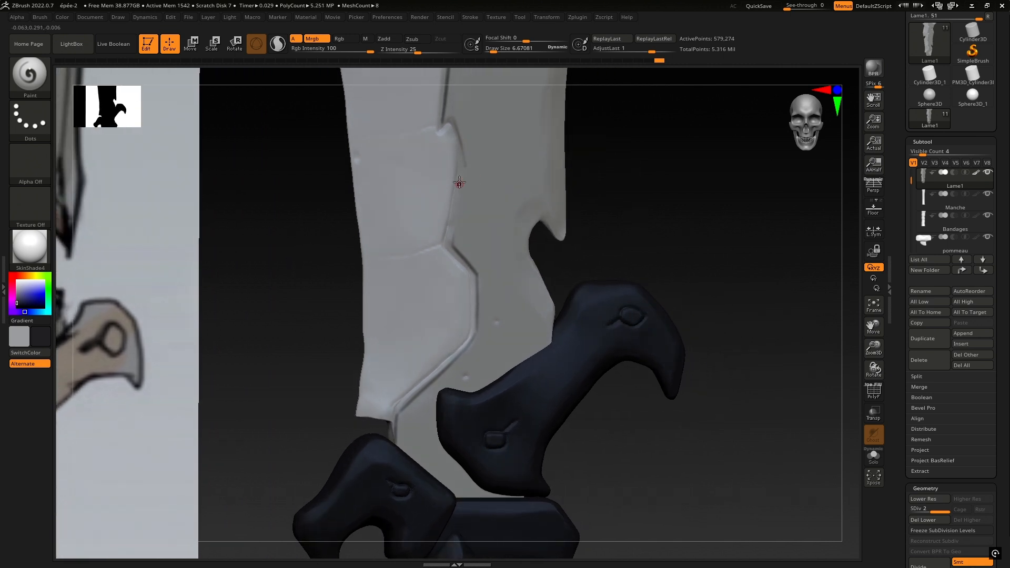
{"action": "left_click_drag", "start_coordinate": [462, 168], "coordinate": [457, 227]}
{"action": "mouse_move", "coordinate": [463, 174]}
{"action": "left_mouse_down"}
{"action": "mouse_move", "coordinate": [446, 243]}
{"action": "mouse_move", "coordinate": [456, 234]}
{"action": "left_mouse_up"}
{"action": "key", "text": "ctrl+z"}
{"action": "left_click_drag", "start_coordinate": [466, 169], "coordinate": [450, 259]}
{"action": "left_click_drag", "start_coordinate": [460, 204], "coordinate": [452, 253]}
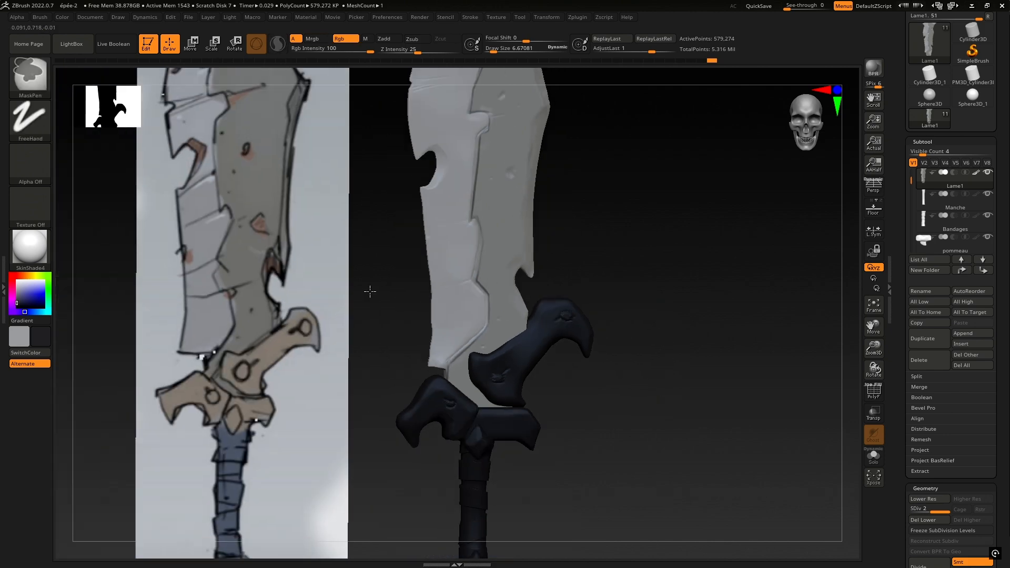
Step: Shade the diagonal seam and the base of the light edge beside the guard with near-black strokes
{"action": "key", "text": "f"}
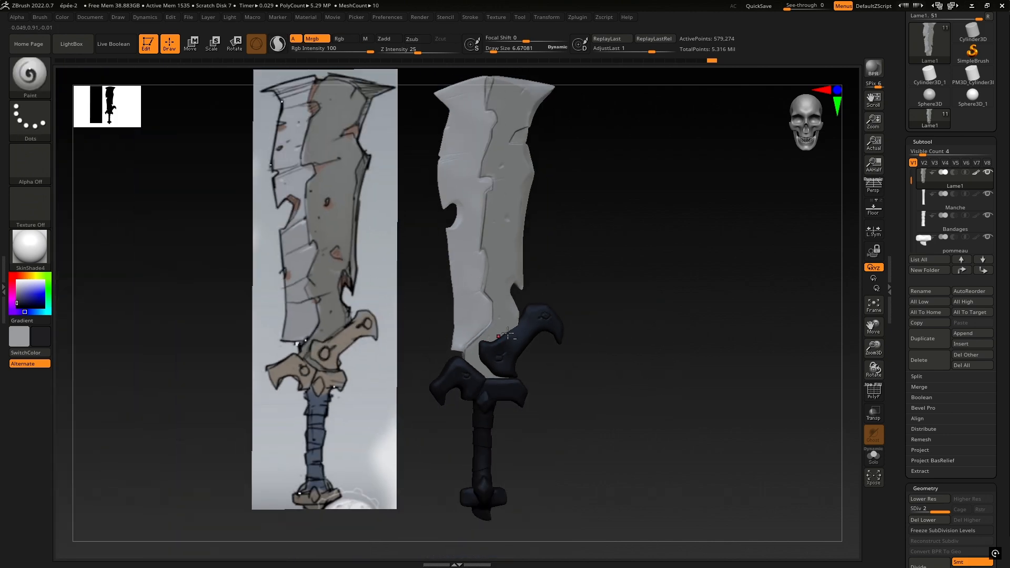
{"action": "left_click_drag", "start_coordinate": [539, 377], "coordinate": [578, 347]}
{"action": "right_click_drag", "start_coordinate": [579, 347], "coordinate": [634, 381], "text": "ctrl"}
{"action": "mouse_move", "coordinate": [634, 380]}
{"action": "left_mouse_down"}
{"action": "mouse_move", "coordinate": [537, 408]}
{"action": "mouse_move", "coordinate": [545, 426]}
{"action": "mouse_move", "coordinate": [409, 289]}
{"action": "mouse_move", "coordinate": [446, 292]}
{"action": "left_mouse_up"}
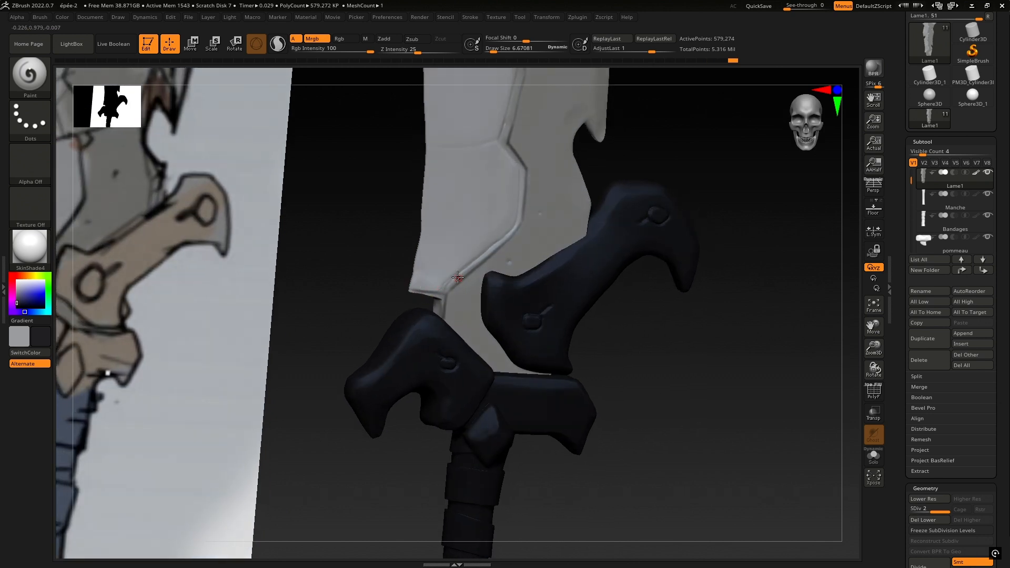
{"action": "mouse_move", "coordinate": [457, 277]}
{"action": "right_mouse_down"}
{"action": "mouse_move", "coordinate": [438, 279]}
{"action": "mouse_move", "coordinate": [500, 257]}
{"action": "right_mouse_up"}
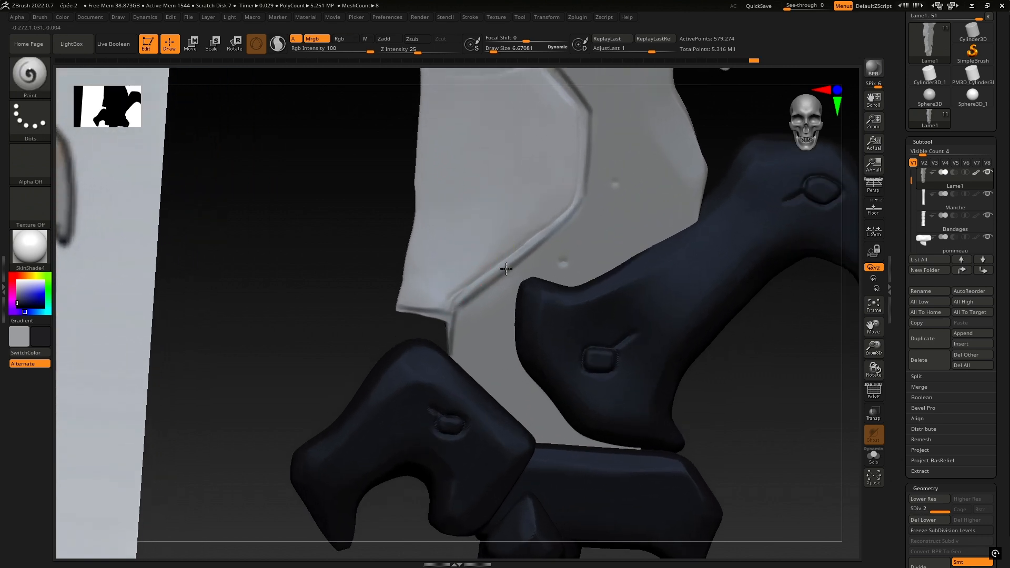
{"action": "right_click_drag", "start_coordinate": [506, 272], "coordinate": [510, 273]}
Step: Shade the cross cracks on the lower light edge with near-black, and switch the main colour to light grey
{"action": "right_click_drag", "start_coordinate": [572, 259], "coordinate": [491, 228]}
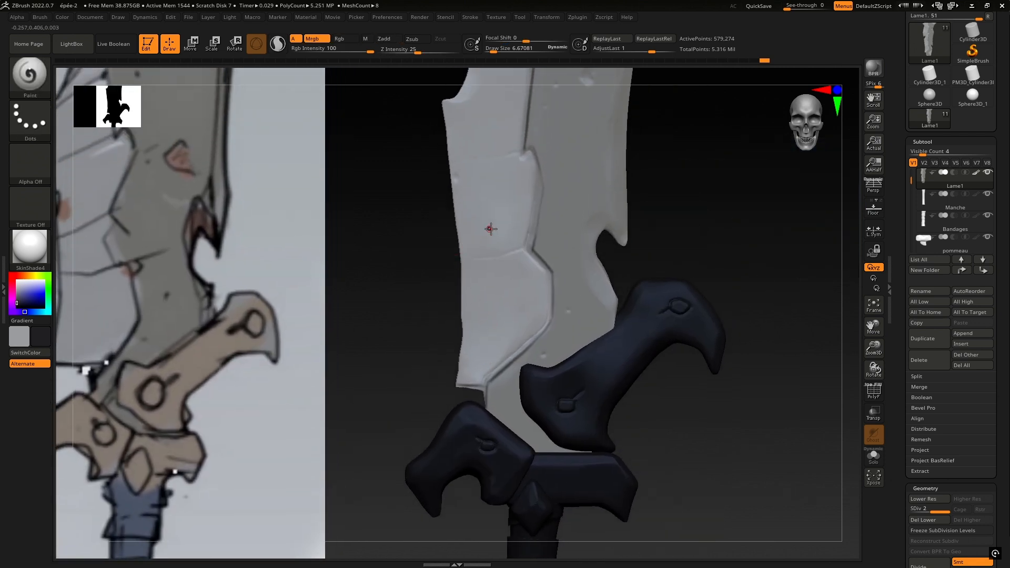
{"action": "right_click", "coordinate": [513, 260]}
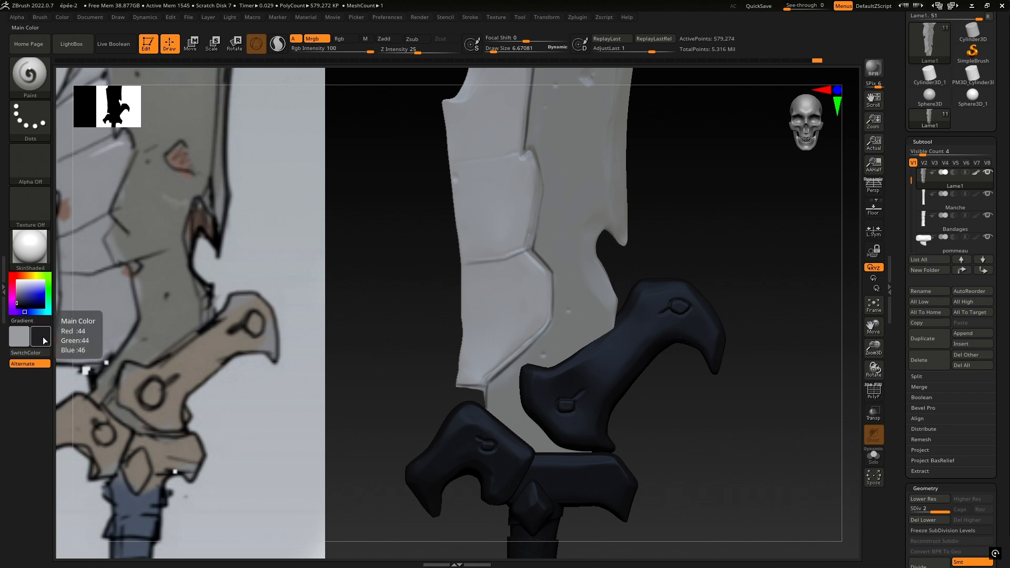
{"action": "key", "text": "v"}
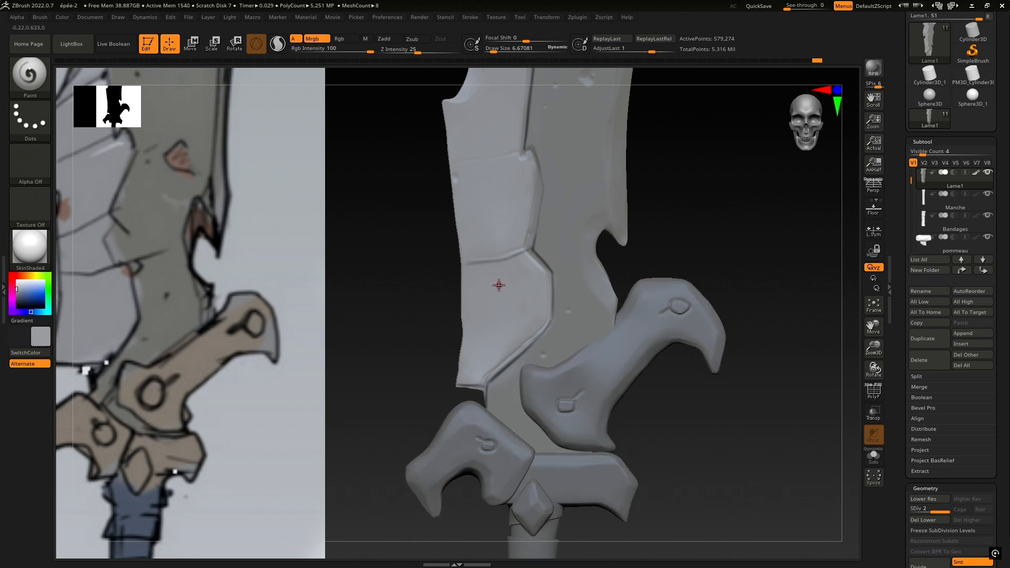
Step: Switch the main colour to near-black and shade the cross crack on the light edge where the straight lower seam ends
{"action": "scroll", "coordinate": [497, 278], "scroll_direction": "up", "scroll_amount": 3}
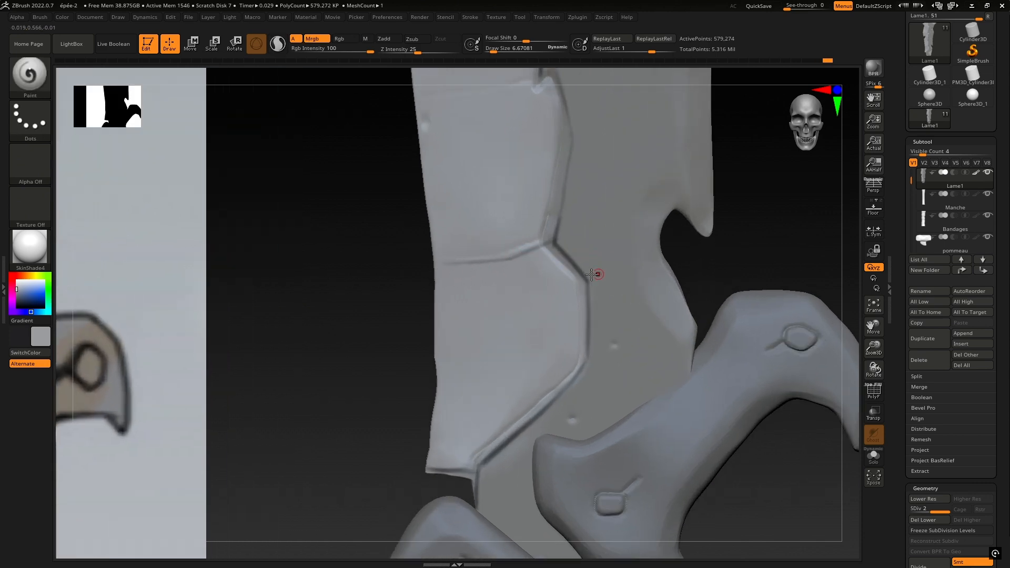
{"action": "key", "text": "v"}
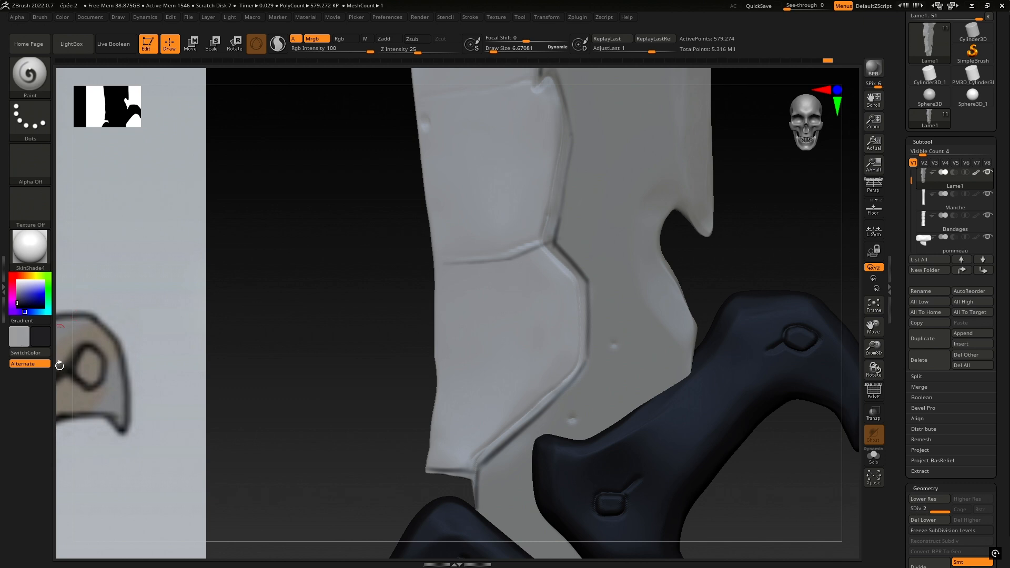
{"action": "right_click_drag", "start_coordinate": [572, 244], "coordinate": [563, 244]}
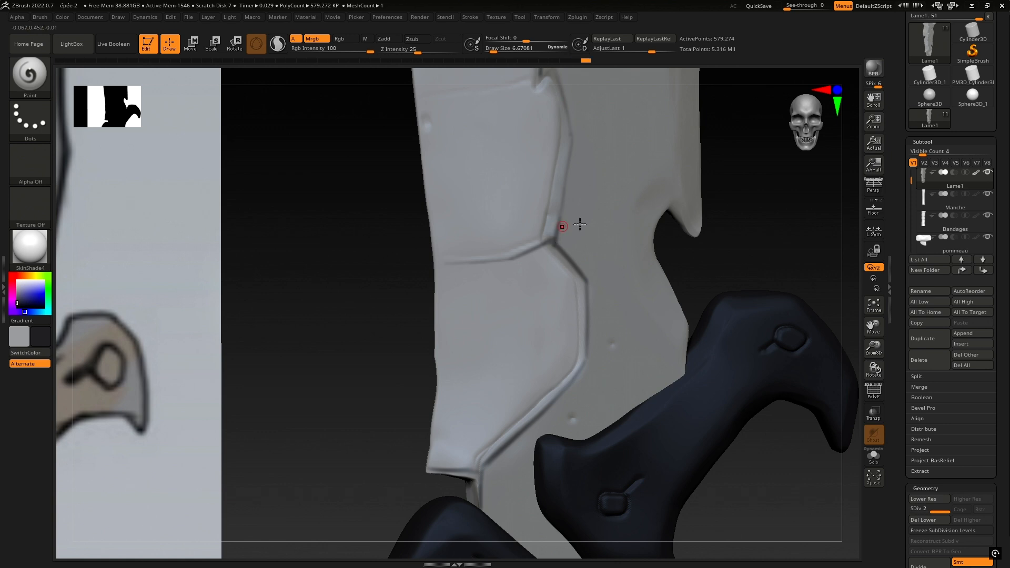
{"action": "right_click_drag", "start_coordinate": [582, 226], "coordinate": [592, 378], "text": "alt"}
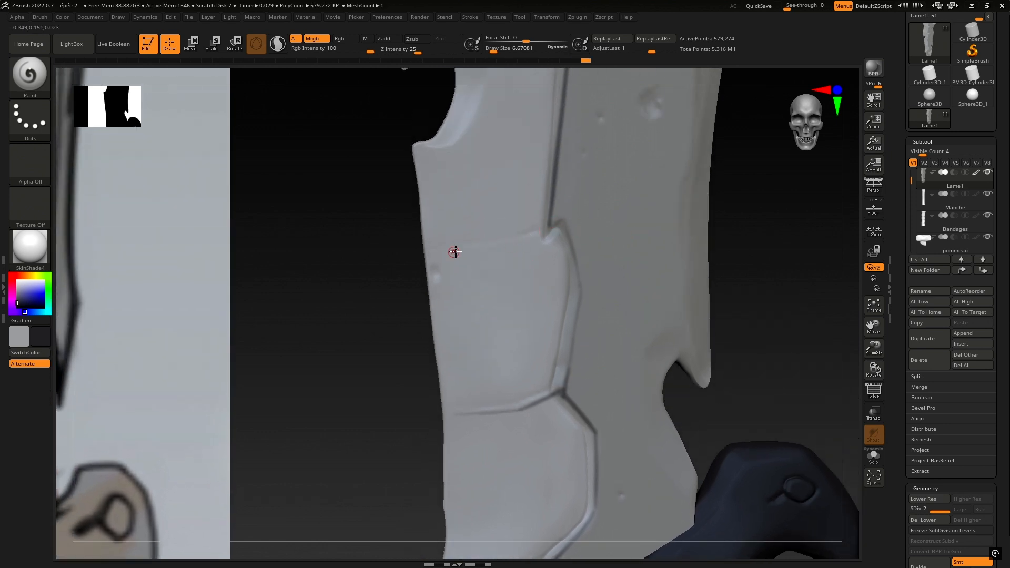
{"action": "left_click_drag", "start_coordinate": [453, 250], "coordinate": [543, 228]}
{"action": "mouse_move", "coordinate": [543, 228]}
{"action": "right_mouse_down"}
{"action": "mouse_move", "coordinate": [507, 223]}
{"action": "mouse_move", "coordinate": [557, 191]}
{"action": "right_mouse_up"}
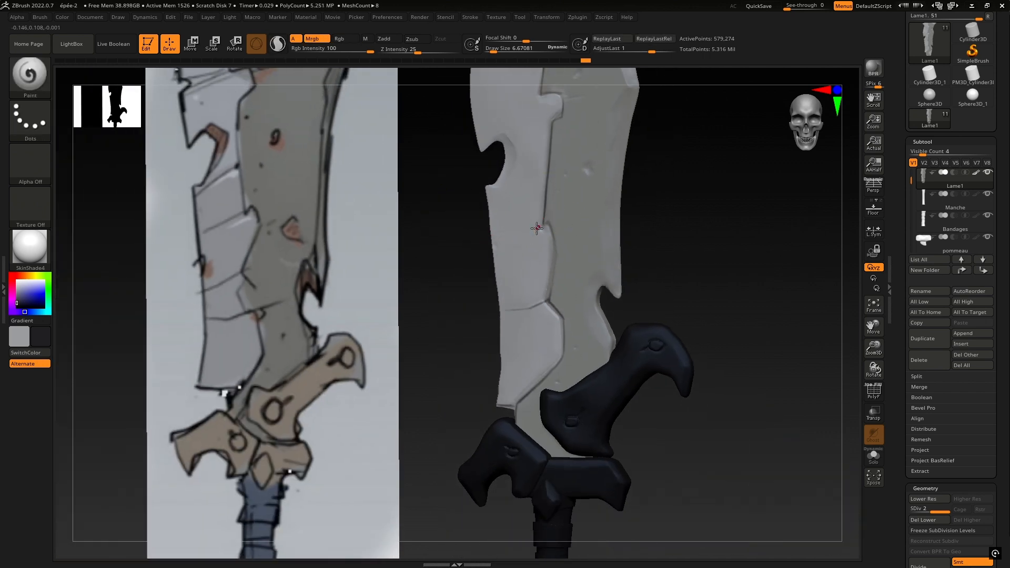
Step: Shade the diagonal crack on the light edge just below the large round notch with near-black, undoing the first stroke
{"action": "right_click_drag", "start_coordinate": [575, 152], "coordinate": [577, 304], "text": "alt"}
{"action": "right_click_drag", "start_coordinate": [576, 242], "coordinate": [479, 302], "text": "alt"}
{"action": "right_click_drag", "start_coordinate": [433, 415], "coordinate": [428, 312], "text": "alt"}
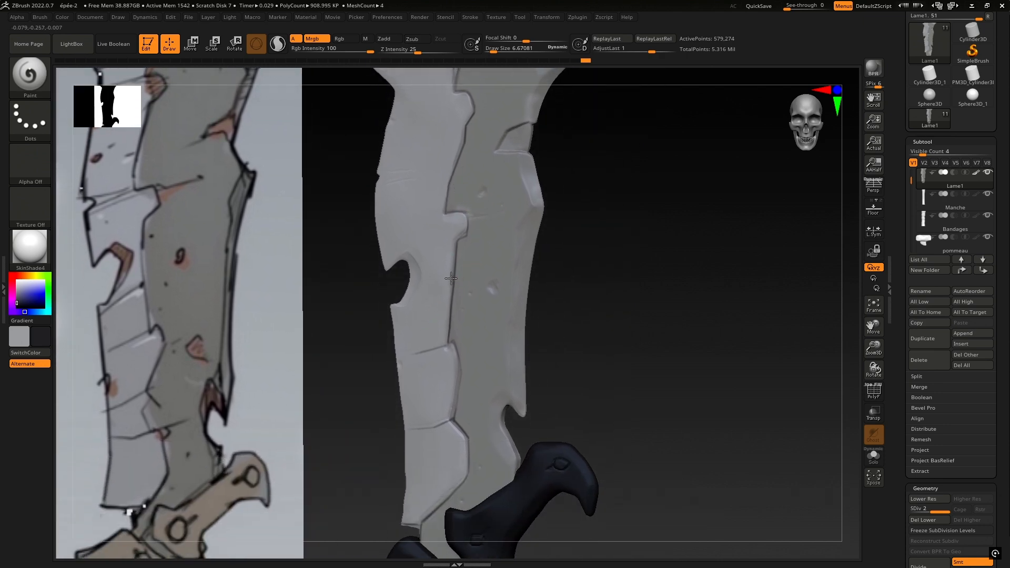
{"action": "left_click_drag", "start_coordinate": [458, 271], "coordinate": [431, 292]}
{"action": "key", "text": "ctrl+z"}
{"action": "mouse_move", "coordinate": [436, 293]}
{"action": "right_mouse_down"}
{"action": "mouse_move", "coordinate": [428, 286]}
{"action": "mouse_move", "coordinate": [444, 296]}
{"action": "right_mouse_up"}
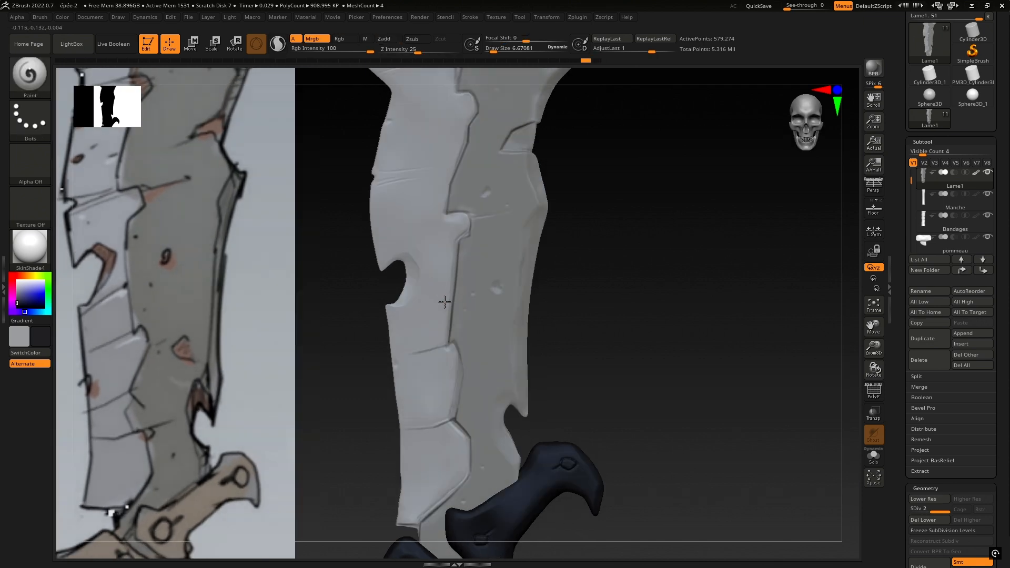
{"action": "left_click_drag", "start_coordinate": [444, 302], "coordinate": [397, 322]}
{"action": "right_click_drag", "start_coordinate": [470, 280], "coordinate": [542, 333], "text": "alt"}
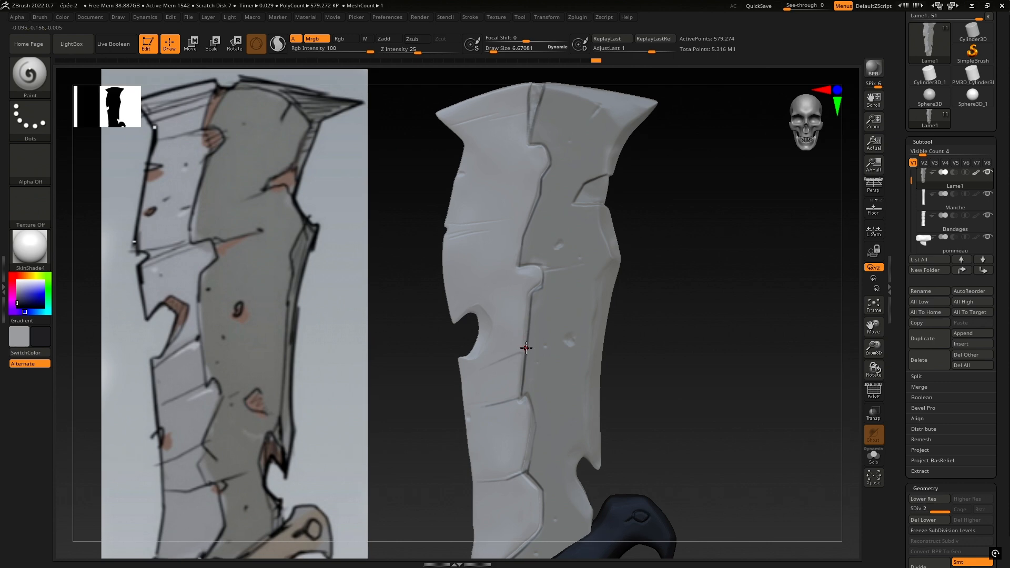
Step: Shade the paired cross cracks and the small nick on the upper light edge with near-black
{"action": "right_click_drag", "start_coordinate": [517, 288], "coordinate": [501, 351], "text": "alt"}
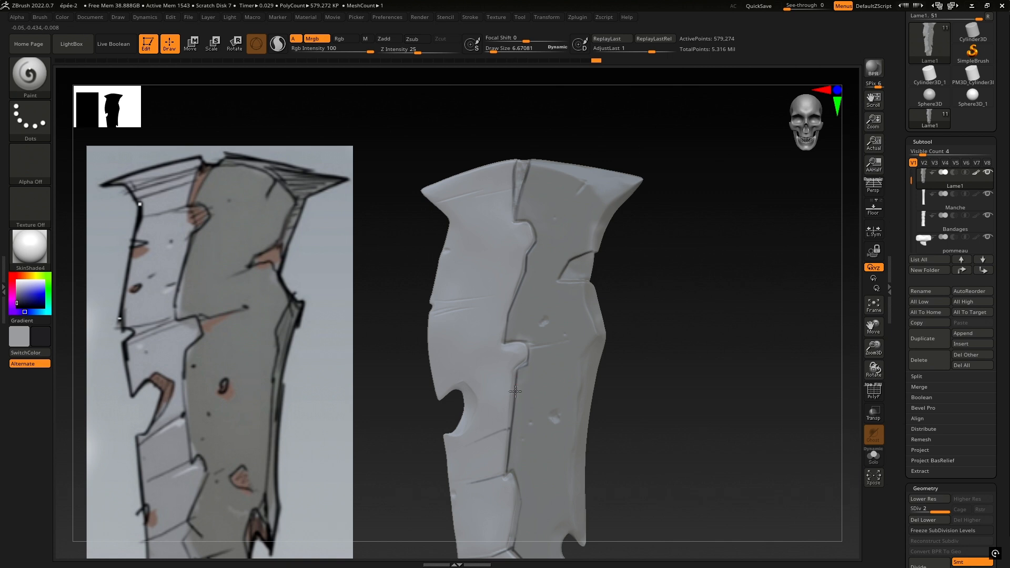
{"action": "left_click_drag", "start_coordinate": [515, 391], "coordinate": [526, 364]}
{"action": "left_click_drag", "start_coordinate": [441, 300], "coordinate": [478, 296]}
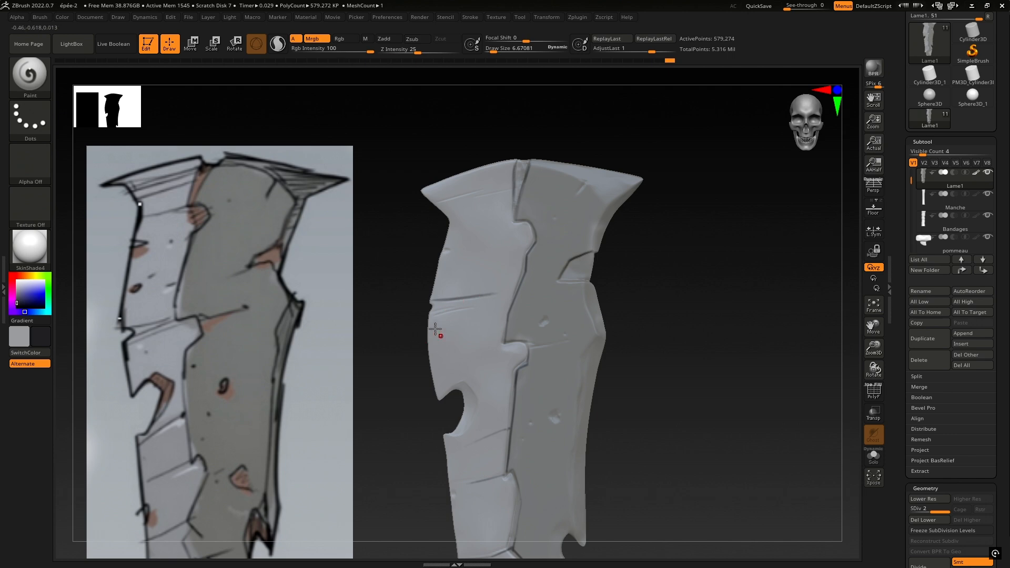
{"action": "scroll", "coordinate": [437, 314], "scroll_direction": "up", "scroll_amount": 2}
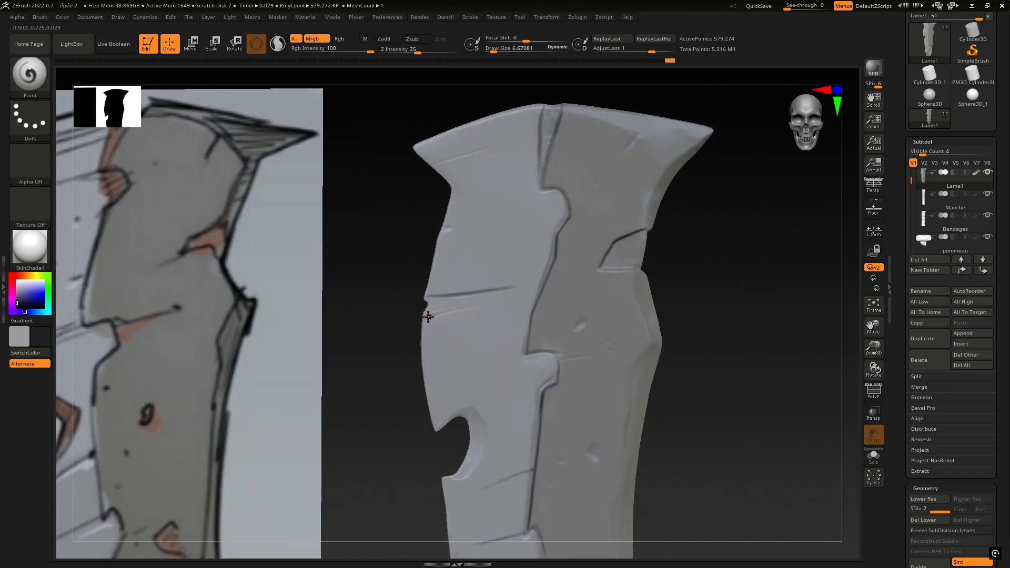
{"action": "scroll", "coordinate": [506, 244], "scroll_direction": "up", "scroll_amount": 3, "text": "ctrl"}
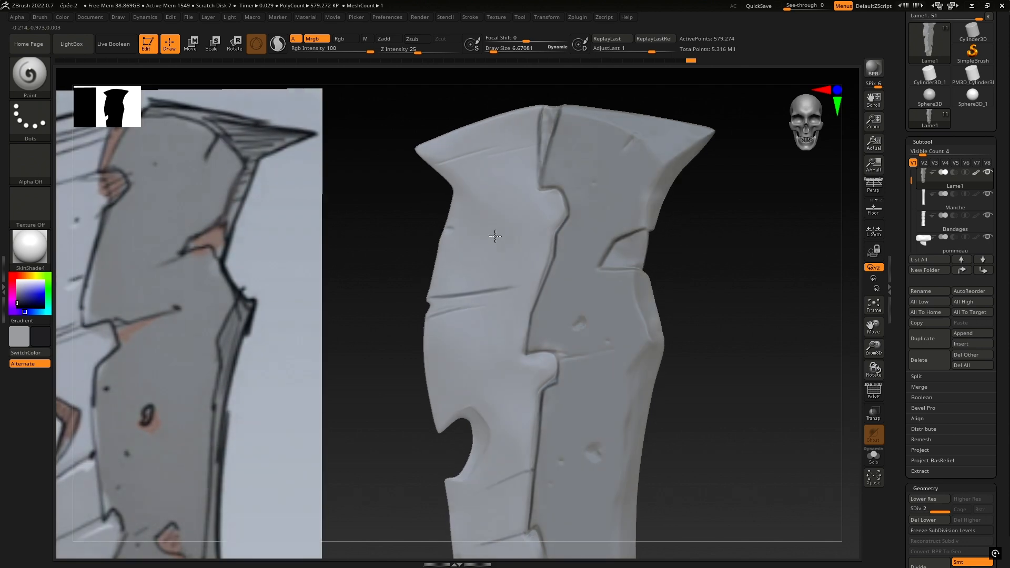
{"action": "scroll", "coordinate": [506, 245], "scroll_direction": "up", "scroll_amount": 2, "text": "ctrl"}
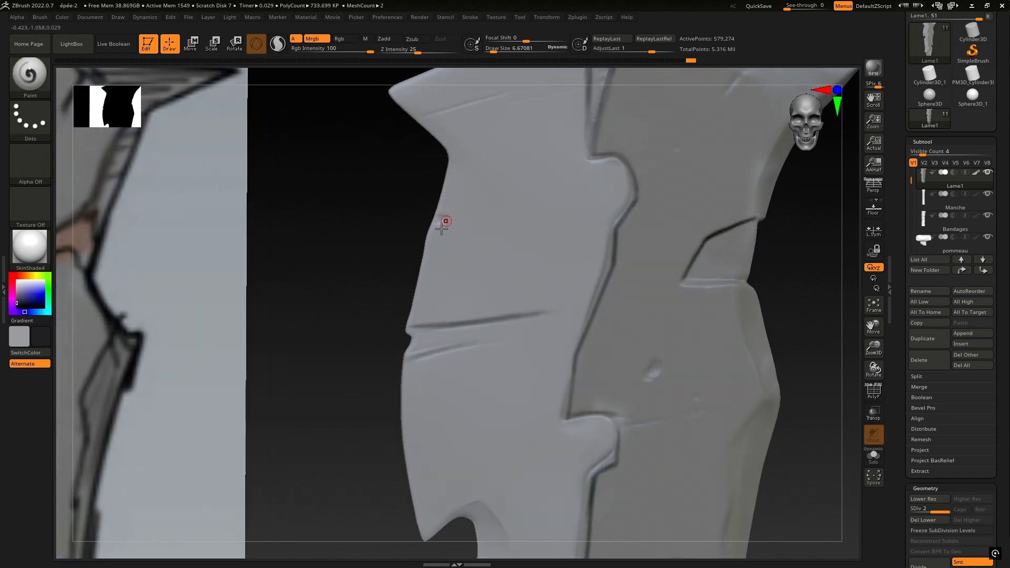
{"action": "mouse_move", "coordinate": [452, 223]}
{"action": "left_mouse_down"}
{"action": "mouse_move", "coordinate": [461, 218]}
{"action": "mouse_move", "coordinate": [443, 214]}
{"action": "mouse_move", "coordinate": [429, 233]}
{"action": "left_mouse_up"}
Step: Shade the scratches on the light edge's flared tip and the top end of the seam with near-black
{"action": "mouse_move", "coordinate": [503, 157]}
{"action": "right_mouse_down", "text": "alt"}
{"action": "mouse_move", "coordinate": [468, 282]}
{"action": "mouse_move", "coordinate": [468, 252]}
{"action": "mouse_move", "coordinate": [497, 251]}
{"action": "mouse_move", "coordinate": [522, 226]}
{"action": "right_mouse_up", "text": "alt"}
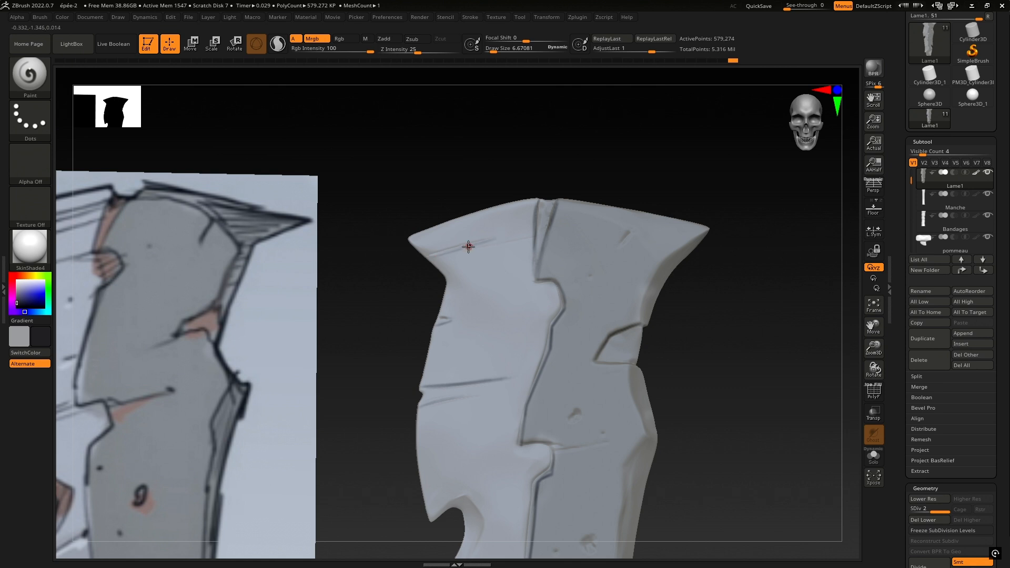
{"action": "right_click_drag", "start_coordinate": [468, 247], "coordinate": [523, 223]}
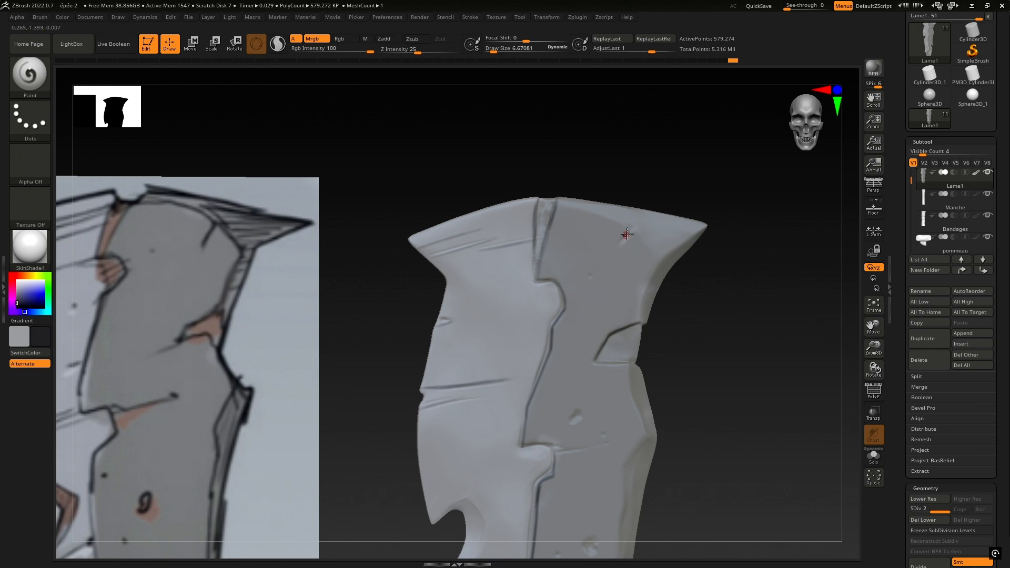
{"action": "right_click_drag", "start_coordinate": [592, 236], "coordinate": [588, 208]}
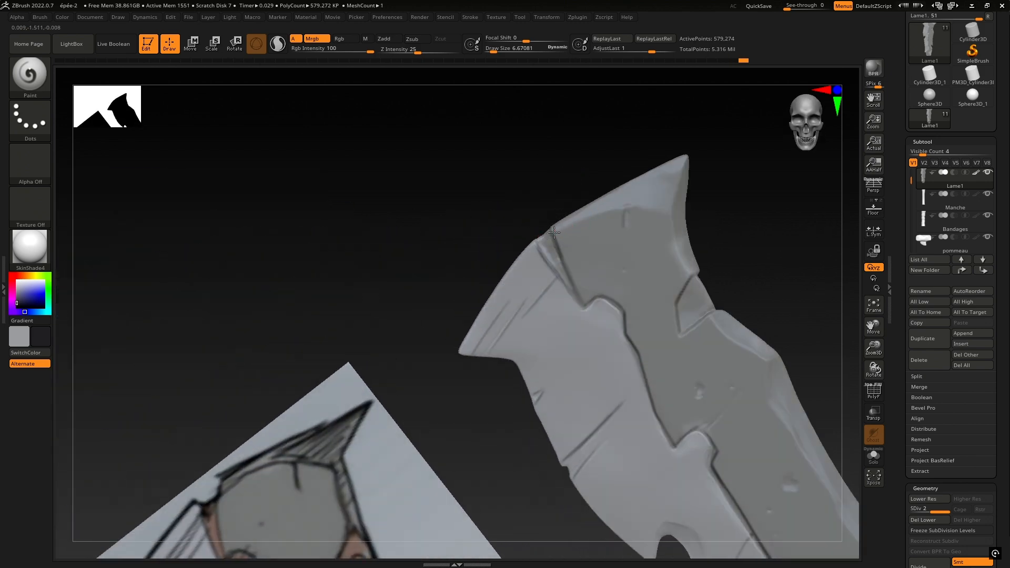
Step: Outline the bevel around the olive-grey body's flared top corner and past the broken chip with near-black strokes
{"action": "left_click_drag", "start_coordinate": [568, 228], "coordinate": [609, 213]}
{"action": "right_click_drag", "start_coordinate": [647, 208], "coordinate": [631, 234]}
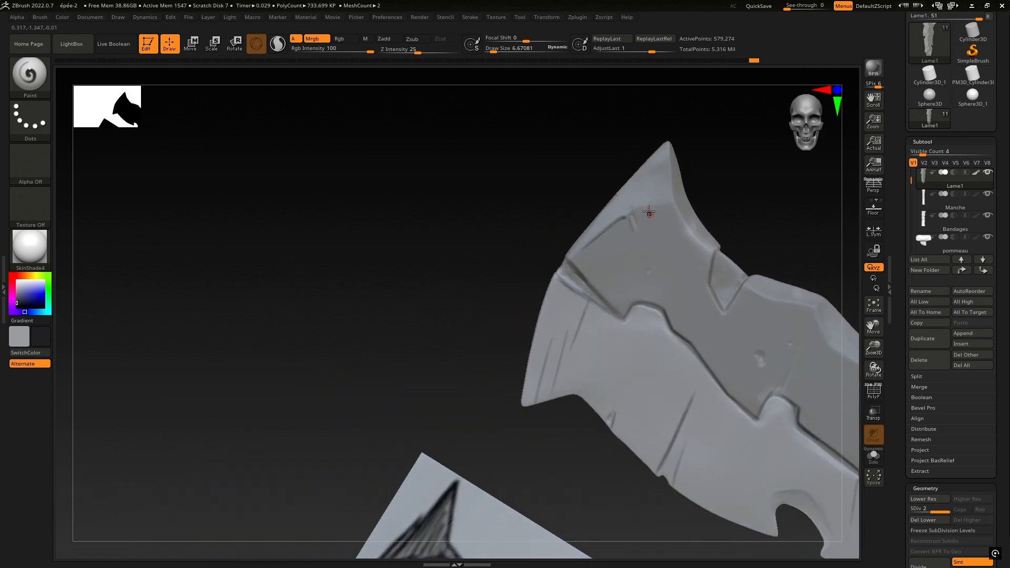
{"action": "mouse_move", "coordinate": [647, 208]}
{"action": "left_mouse_down"}
{"action": "mouse_move", "coordinate": [634, 213]}
{"action": "mouse_move", "coordinate": [663, 206]}
{"action": "mouse_move", "coordinate": [686, 220]}
{"action": "left_mouse_up"}
{"action": "mouse_move", "coordinate": [700, 208]}
{"action": "right_mouse_down"}
{"action": "mouse_move", "coordinate": [658, 222]}
{"action": "mouse_move", "coordinate": [690, 222]}
{"action": "mouse_move", "coordinate": [638, 305]}
{"action": "mouse_move", "coordinate": [571, 267]}
{"action": "right_mouse_up"}
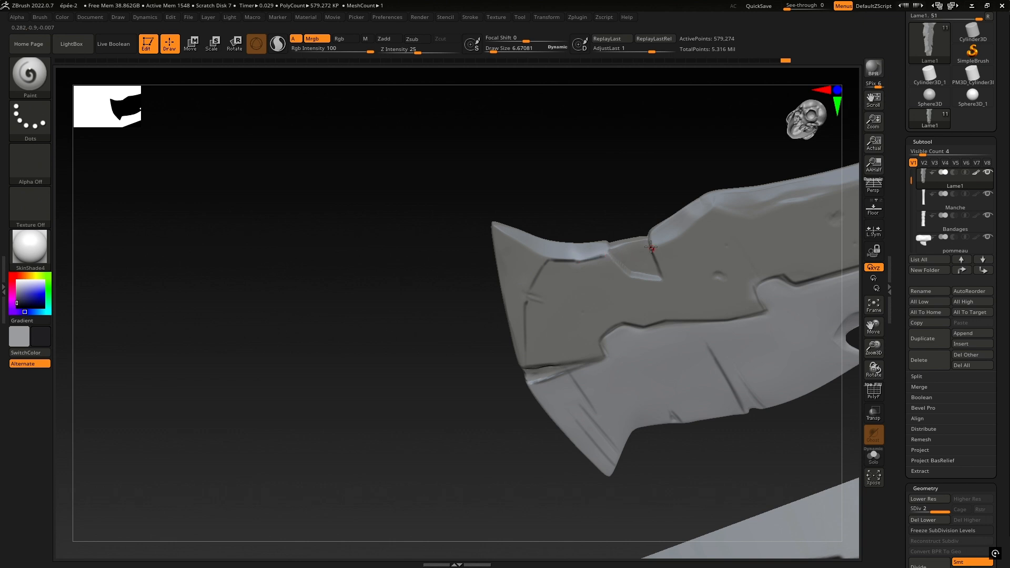
{"action": "right_click_drag", "start_coordinate": [620, 255], "coordinate": [679, 238]}
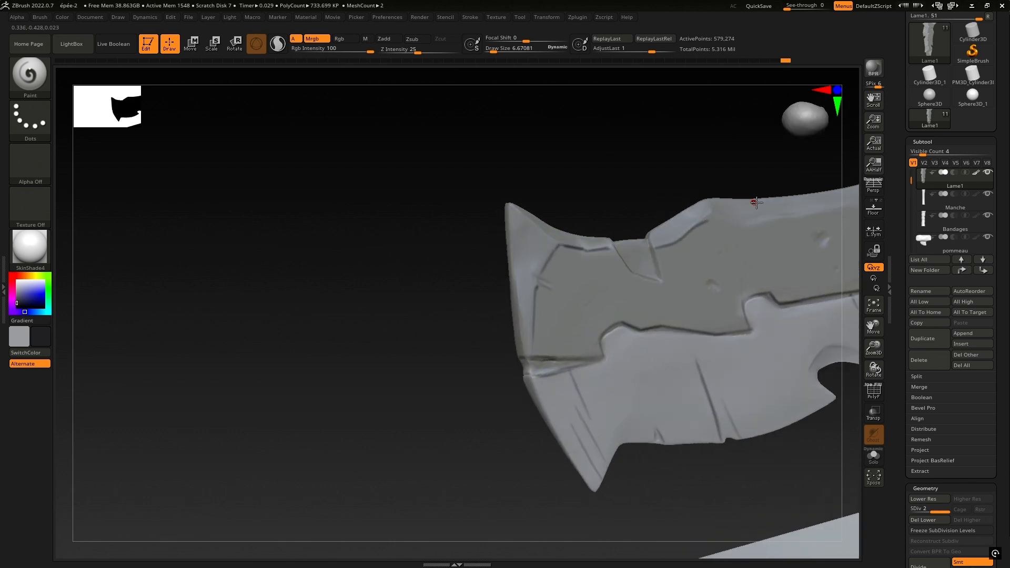
Step: Paint a stepped near-black line along the bevel of the blade's back, from the angular corner towards the hooked spike
{"action": "right_click_drag", "start_coordinate": [756, 202], "coordinate": [401, 221], "text": "alt"}
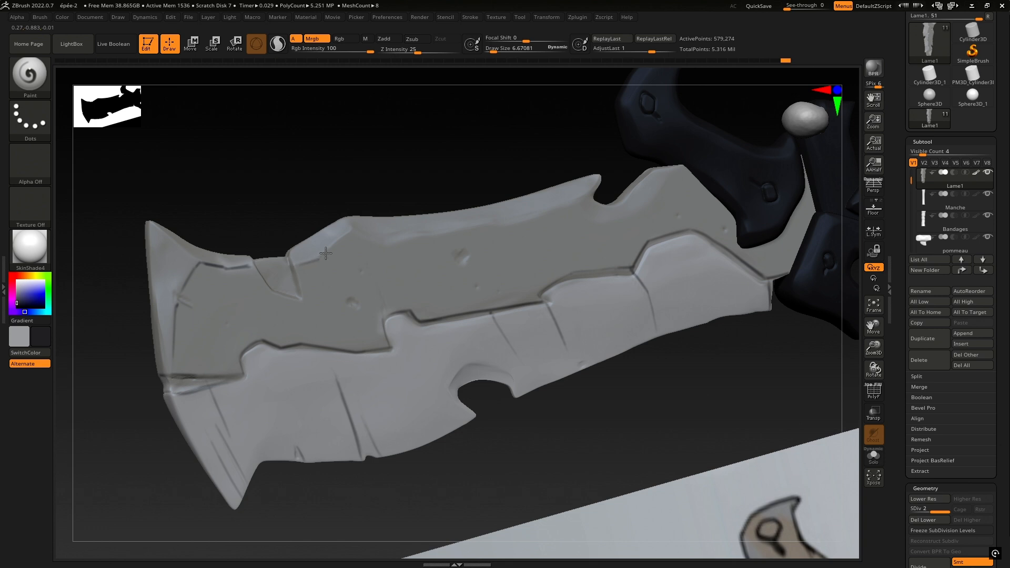
{"action": "mouse_move", "coordinate": [412, 231]}
{"action": "right_mouse_down"}
{"action": "mouse_move", "coordinate": [411, 209]}
{"action": "mouse_move", "coordinate": [405, 245]}
{"action": "right_mouse_up"}
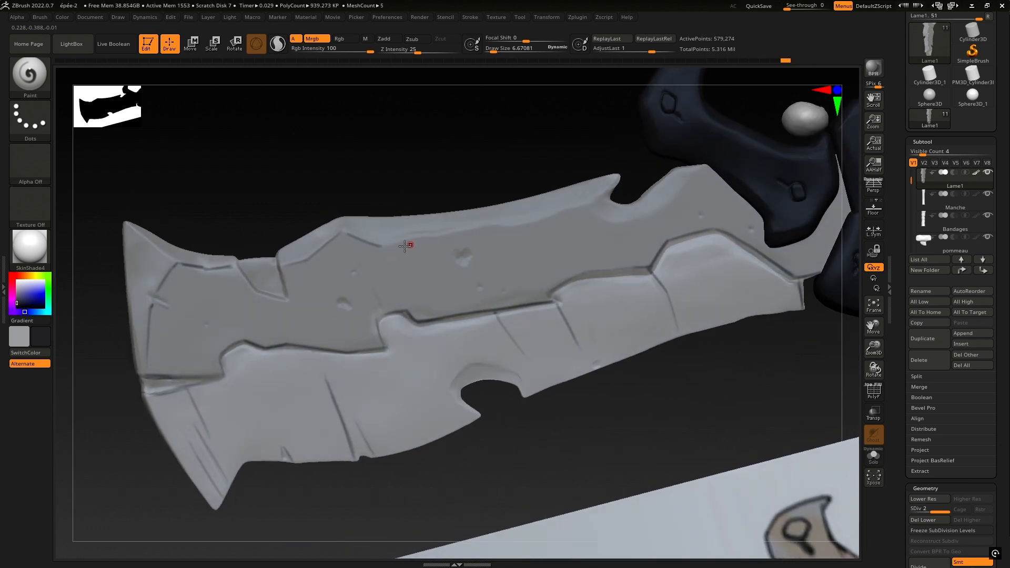
{"action": "left_click_drag", "start_coordinate": [426, 237], "coordinate": [500, 220]}
{"action": "left_click_drag", "start_coordinate": [509, 226], "coordinate": [592, 201]}
{"action": "mouse_move", "coordinate": [603, 226]}
{"action": "right_mouse_down"}
{"action": "mouse_move", "coordinate": [612, 222]}
{"action": "mouse_move", "coordinate": [593, 214]}
{"action": "mouse_move", "coordinate": [466, 217]}
{"action": "mouse_move", "coordinate": [505, 227]}
{"action": "mouse_move", "coordinate": [526, 213]}
{"action": "mouse_move", "coordinate": [585, 207]}
{"action": "mouse_move", "coordinate": [547, 202]}
{"action": "right_mouse_up"}
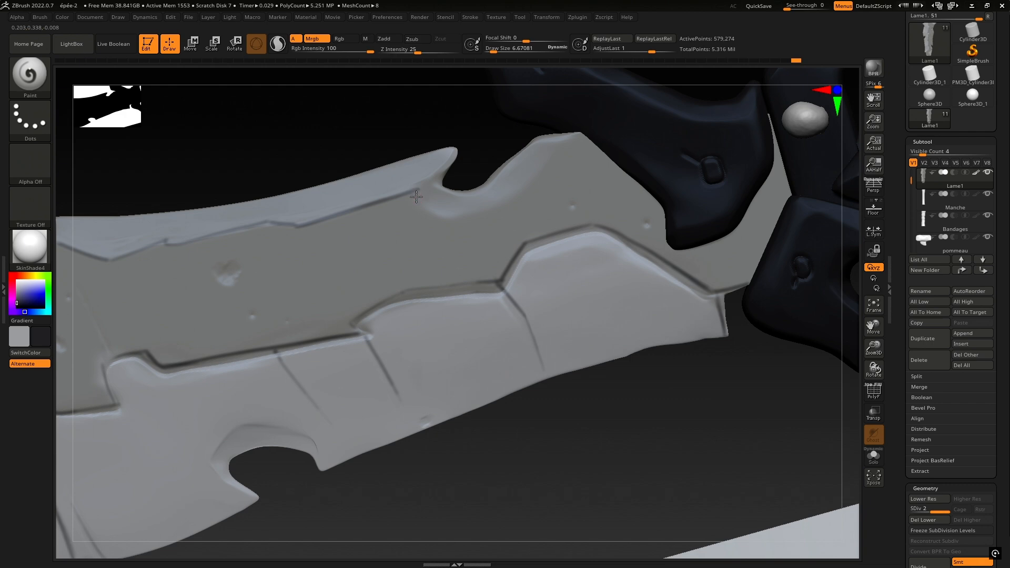
Step: Outline the bevel around the hooked notch on the blade's back down to the guard with near-black
{"action": "left_click_drag", "start_coordinate": [416, 196], "coordinate": [540, 197]}
{"action": "left_click_drag", "start_coordinate": [442, 218], "coordinate": [605, 137]}
{"action": "mouse_move", "coordinate": [612, 205]}
{"action": "right_mouse_down"}
{"action": "mouse_move", "coordinate": [610, 229]}
{"action": "mouse_move", "coordinate": [553, 254]}
{"action": "mouse_move", "coordinate": [615, 275]}
{"action": "mouse_move", "coordinate": [654, 260]}
{"action": "mouse_move", "coordinate": [478, 225]}
{"action": "mouse_move", "coordinate": [515, 133]}
{"action": "right_mouse_up"}
{"action": "right_click_drag", "start_coordinate": [585, 201], "coordinate": [528, 322], "text": "alt"}
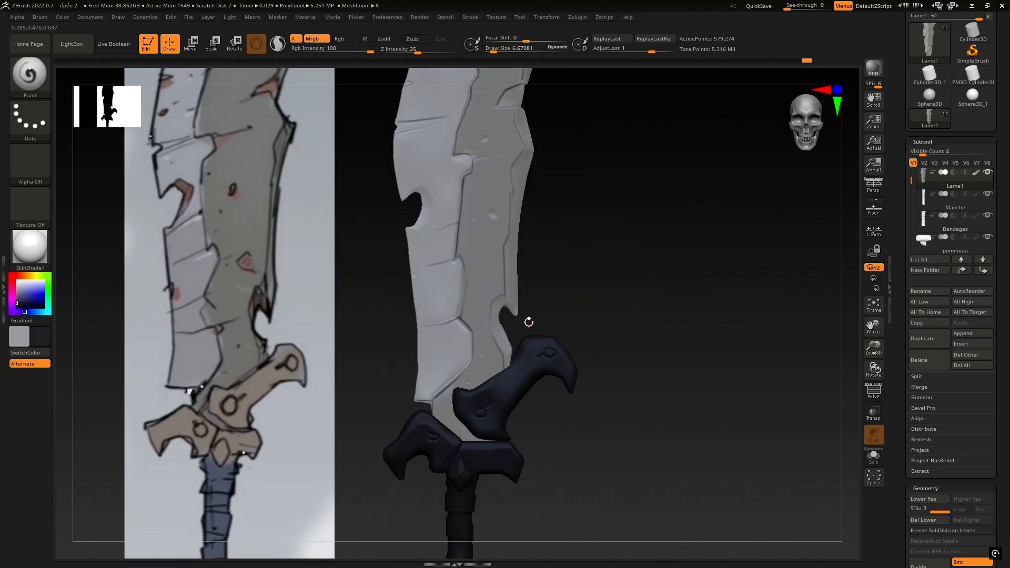
Step: Shade the larger pits in the middle of the olive-grey body with near-black
{"action": "mouse_move", "coordinate": [494, 190]}
{"action": "right_mouse_down", "text": "ctrl"}
{"action": "mouse_move", "coordinate": [510, 243]}
{"action": "mouse_move", "coordinate": [550, 219]}
{"action": "mouse_move", "coordinate": [568, 229]}
{"action": "mouse_move", "coordinate": [510, 214]}
{"action": "right_mouse_up", "text": "ctrl"}
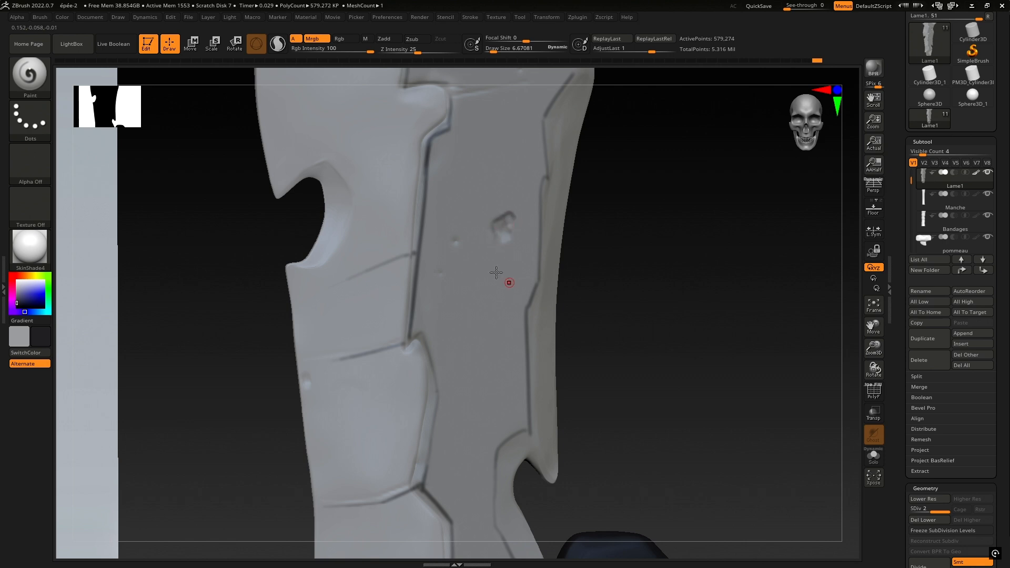
{"action": "right_click_drag", "start_coordinate": [461, 161], "coordinate": [479, 339], "text": "alt"}
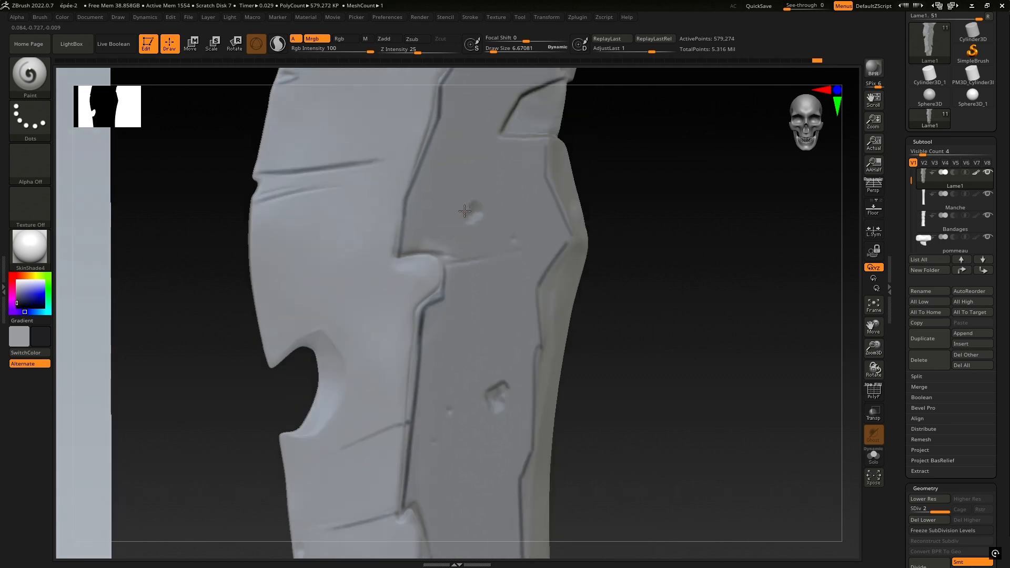
{"action": "left_click_drag", "start_coordinate": [469, 214], "coordinate": [479, 200]}
{"action": "right_click_drag", "start_coordinate": [532, 243], "coordinate": [484, 206], "text": "ctrl"}
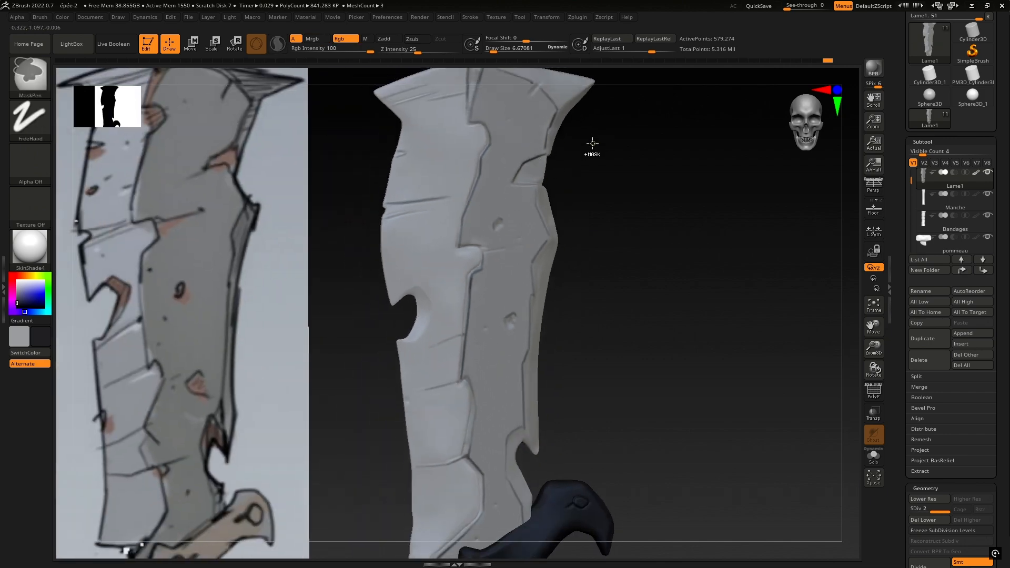
Step: Shade the short crack at the olive-grey body's top corner and touch up the bevel line beside it with near-black
{"action": "right_click_drag", "start_coordinate": [558, 130], "coordinate": [563, 214], "text": "ctrl"}
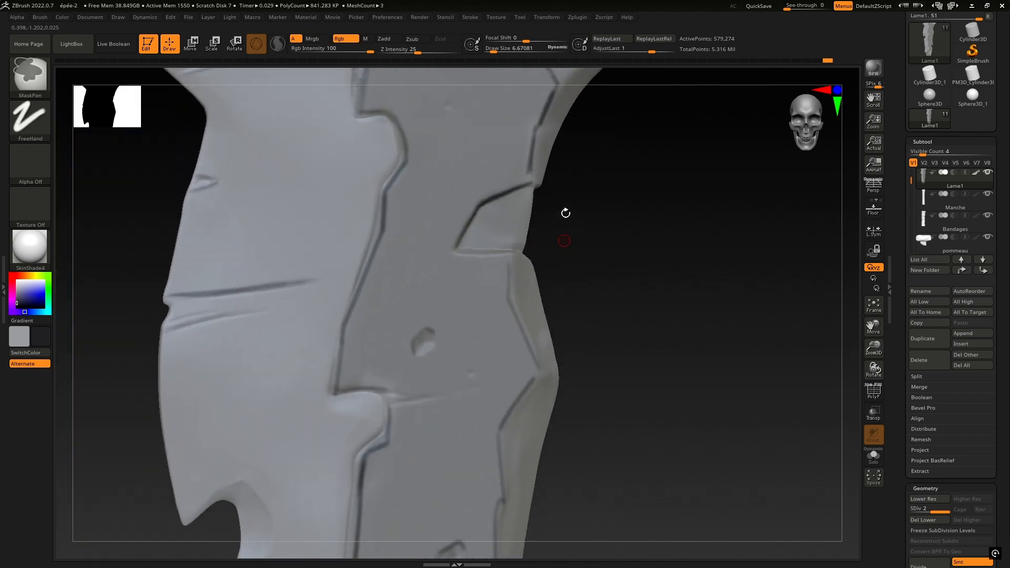
{"action": "mouse_move", "coordinate": [517, 188]}
{"action": "right_mouse_down", "text": "ctrl"}
{"action": "mouse_move", "coordinate": [425, 107]}
{"action": "mouse_move", "coordinate": [417, 226]}
{"action": "mouse_move", "coordinate": [521, 213]}
{"action": "mouse_move", "coordinate": [506, 258]}
{"action": "right_mouse_up", "text": "ctrl"}
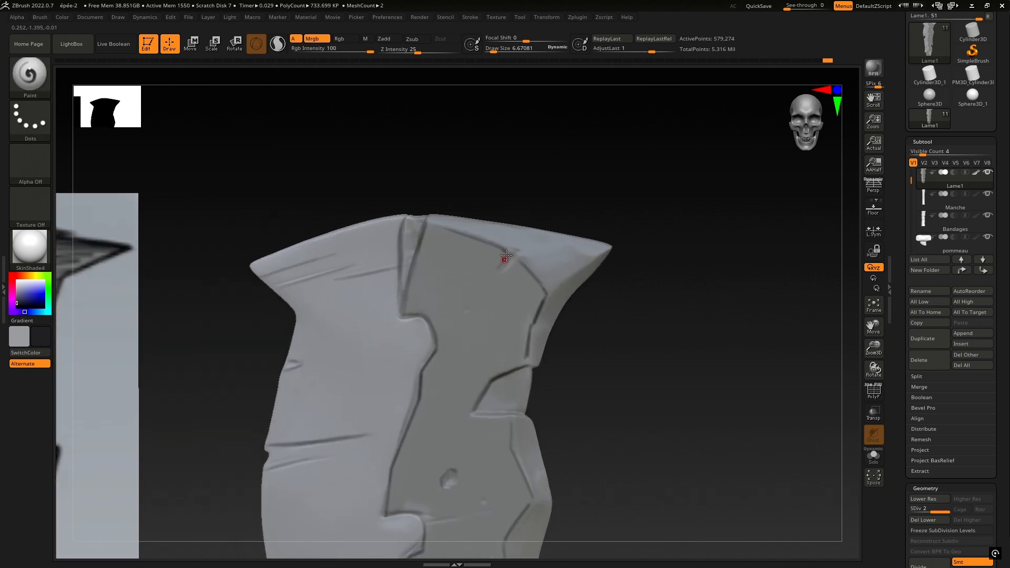
{"action": "left_click_drag", "start_coordinate": [508, 251], "coordinate": [501, 263]}
{"action": "right_click_drag", "start_coordinate": [500, 256], "coordinate": [504, 262]}
{"action": "right_click_drag", "start_coordinate": [504, 262], "coordinate": [485, 238], "text": "ctrl"}
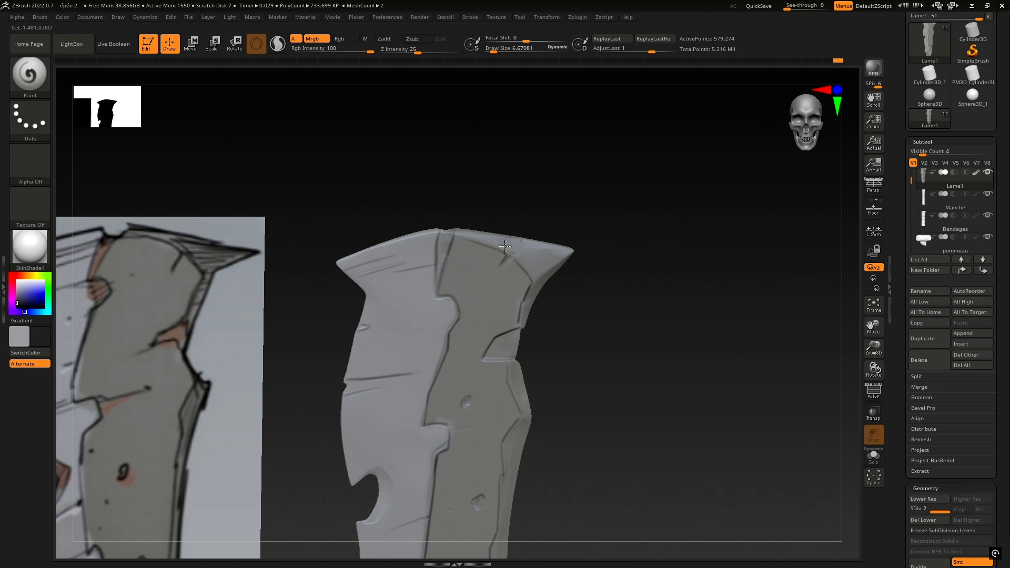
{"action": "left_click_drag", "start_coordinate": [504, 246], "coordinate": [528, 249]}
Step: Compare the whole blade with the concept image and dab near-black onto the small pits of the upper light edge
{"action": "right_click_drag", "start_coordinate": [646, 267], "coordinate": [578, 243], "text": "ctrl"}
{"action": "mouse_move", "coordinate": [703, 228]}
{"action": "right_mouse_down"}
{"action": "mouse_move", "coordinate": [685, 234]}
{"action": "mouse_move", "coordinate": [713, 225]}
{"action": "right_mouse_up"}
{"action": "key", "text": "ctrl"}
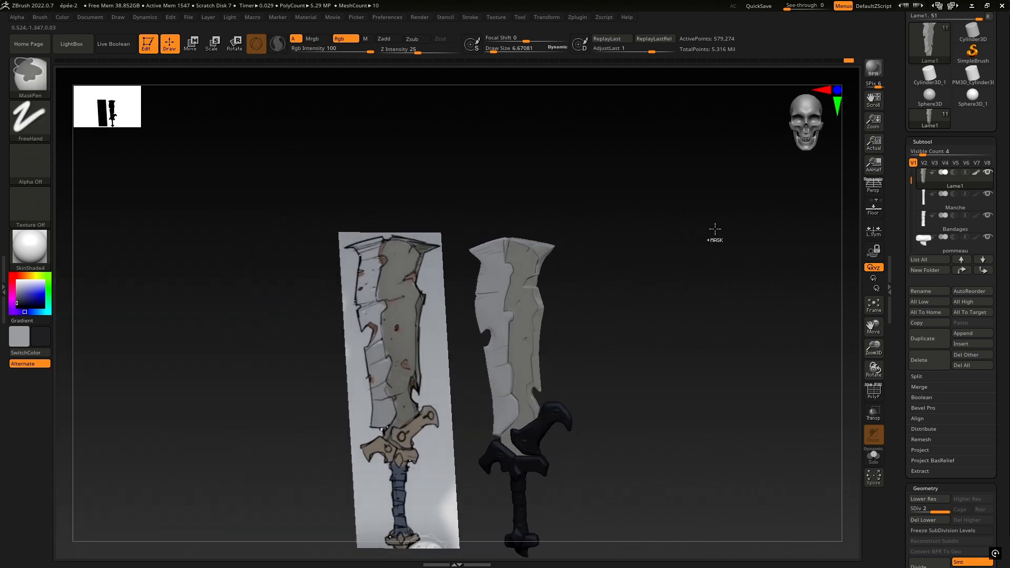
{"action": "left_click_drag", "start_coordinate": [550, 358], "coordinate": [575, 327]}
{"action": "right_click_drag", "start_coordinate": [457, 363], "coordinate": [587, 345], "text": "ctrl"}
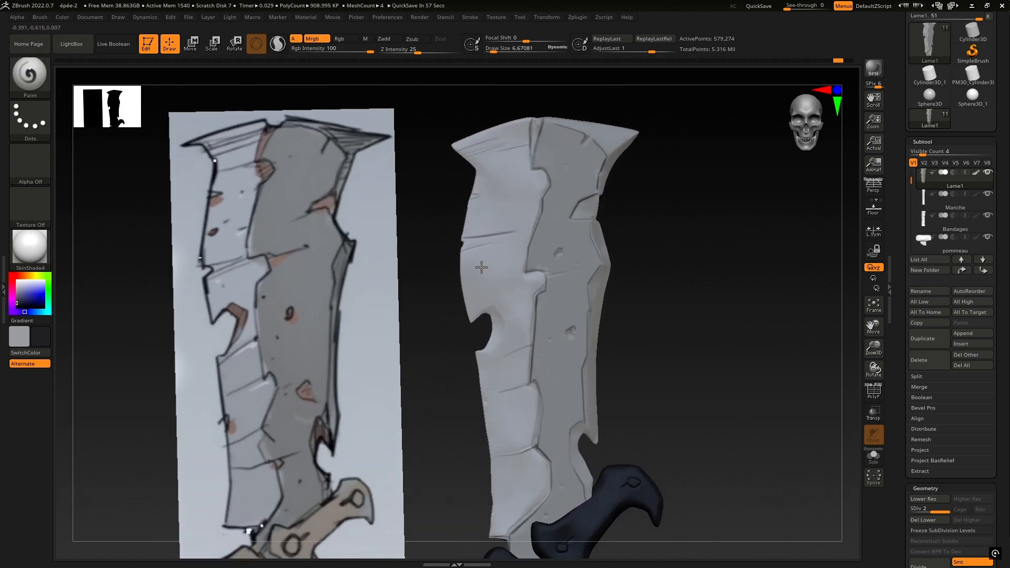
{"action": "right_click_drag", "start_coordinate": [474, 234], "coordinate": [464, 267], "text": "ctrl"}
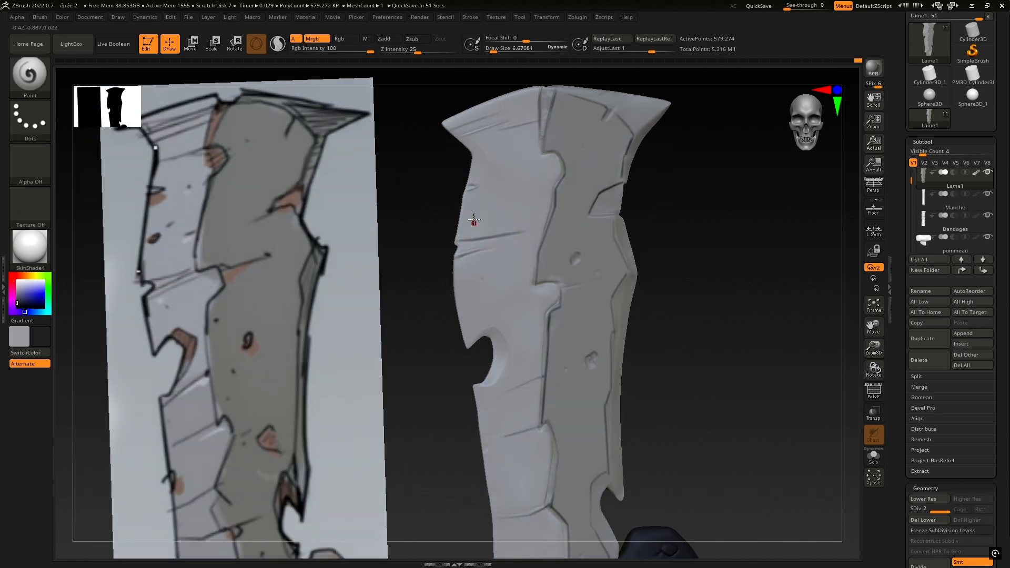
Step: Dab near-black onto the small pit in the olive-grey body just above the guard
{"action": "right_click_drag", "start_coordinate": [547, 267], "coordinate": [479, 265]}
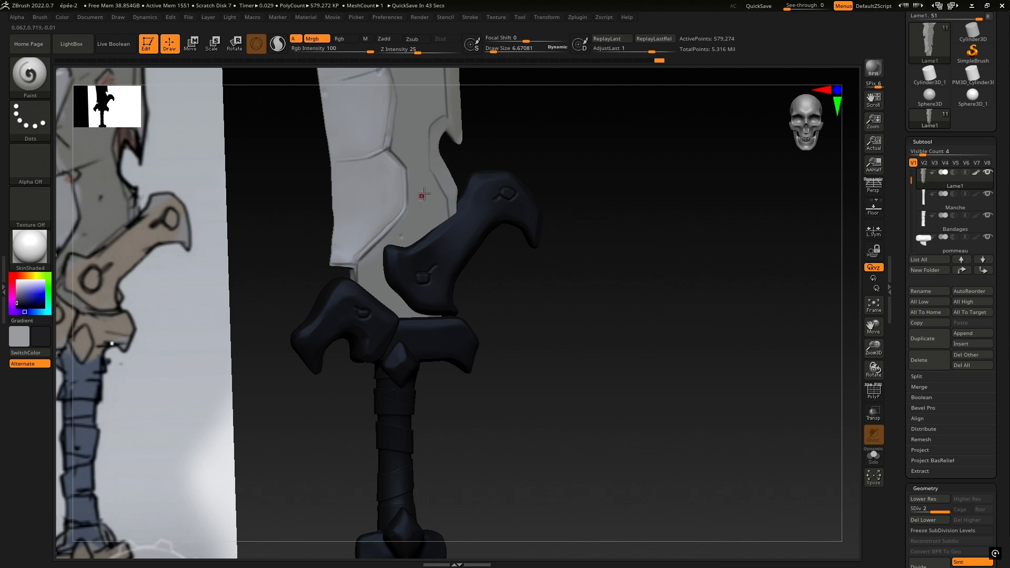
{"action": "right_click_drag", "start_coordinate": [417, 191], "coordinate": [461, 251]}
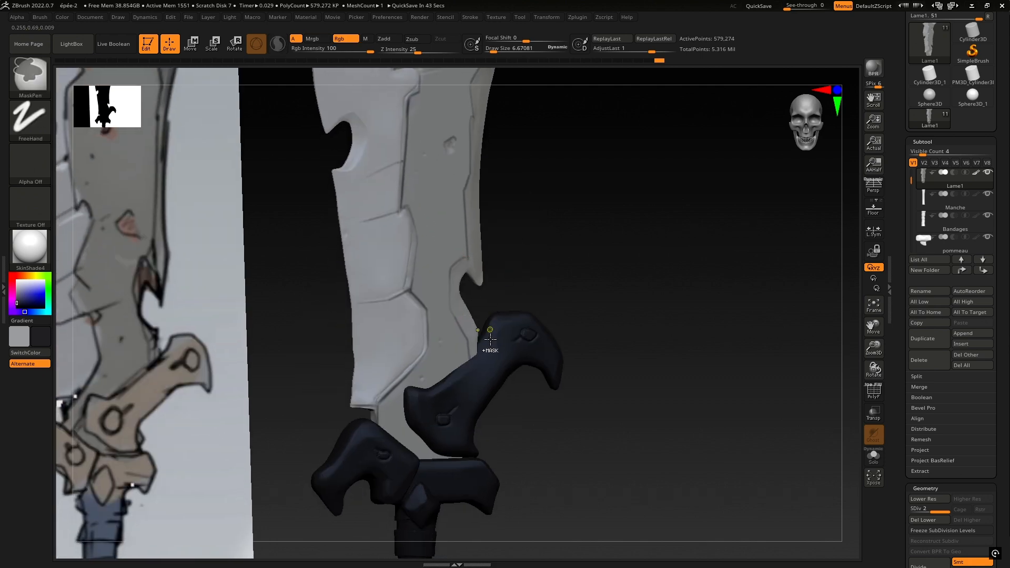
{"action": "right_click_drag", "start_coordinate": [475, 365], "coordinate": [440, 333], "text": "ctrl"}
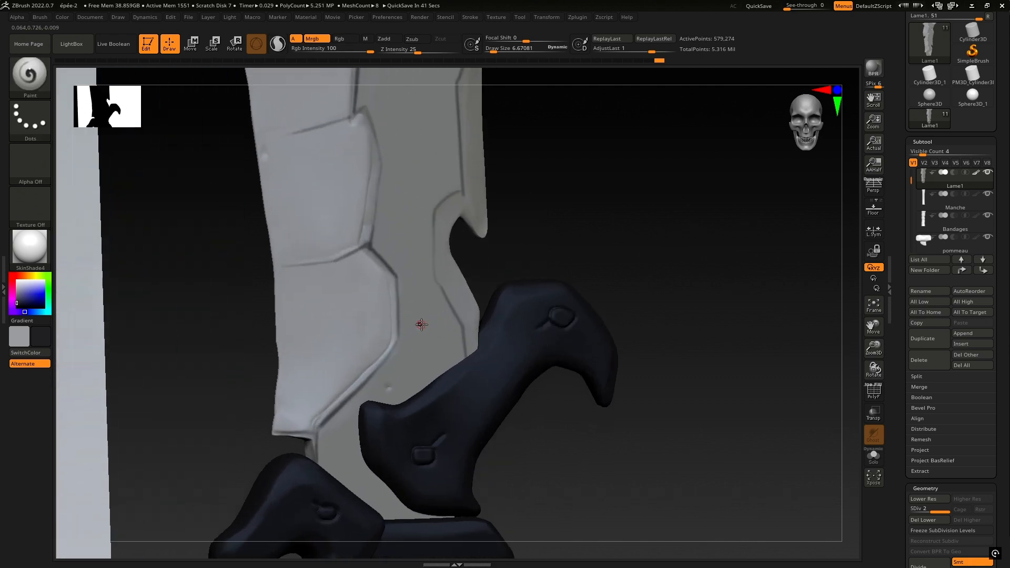
{"action": "left_click", "coordinate": [419, 324]}
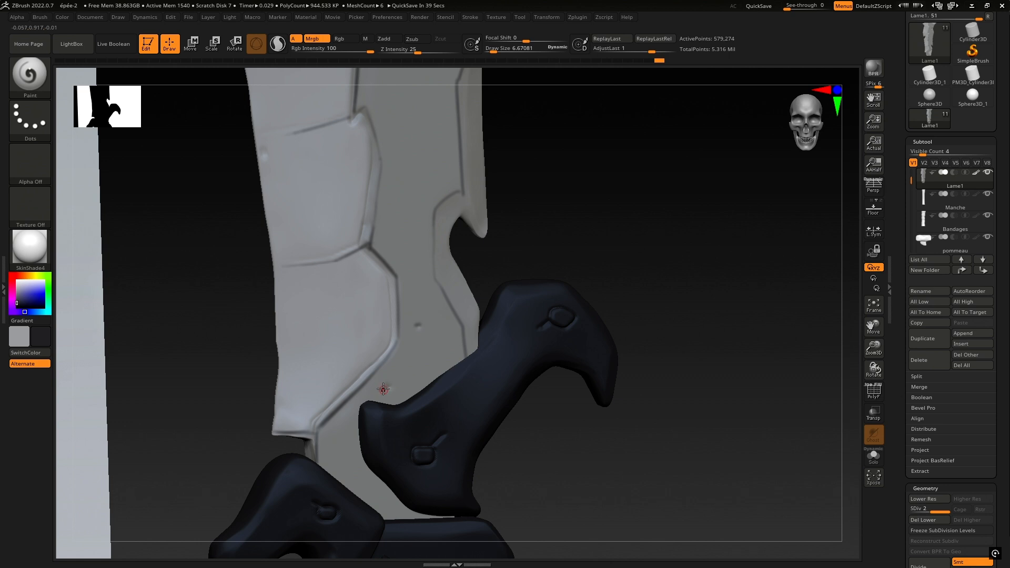
Step: Fill both hooked guard pieces with the tan-brown sampled from the concept image's guard (RGB 151, 139, 127)
{"action": "mouse_move", "coordinate": [462, 407]}
{"action": "right_mouse_down", "text": "ctrl"}
{"action": "mouse_move", "coordinate": [514, 234]}
{"action": "mouse_move", "coordinate": [475, 244]}
{"action": "mouse_move", "coordinate": [494, 232]}
{"action": "right_mouse_up", "text": "ctrl"}
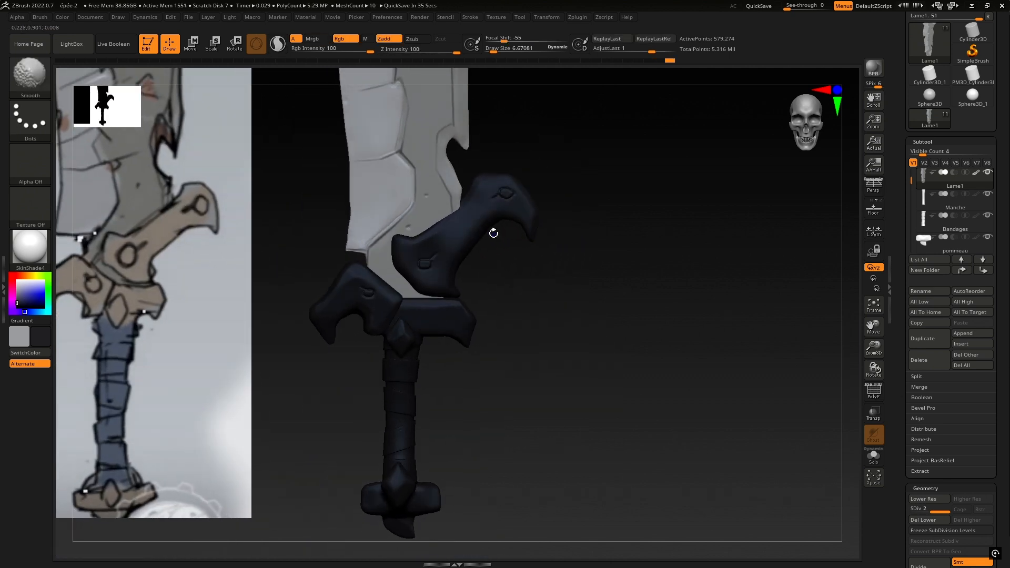
{"action": "left_click", "coordinate": [469, 231], "text": "alt"}
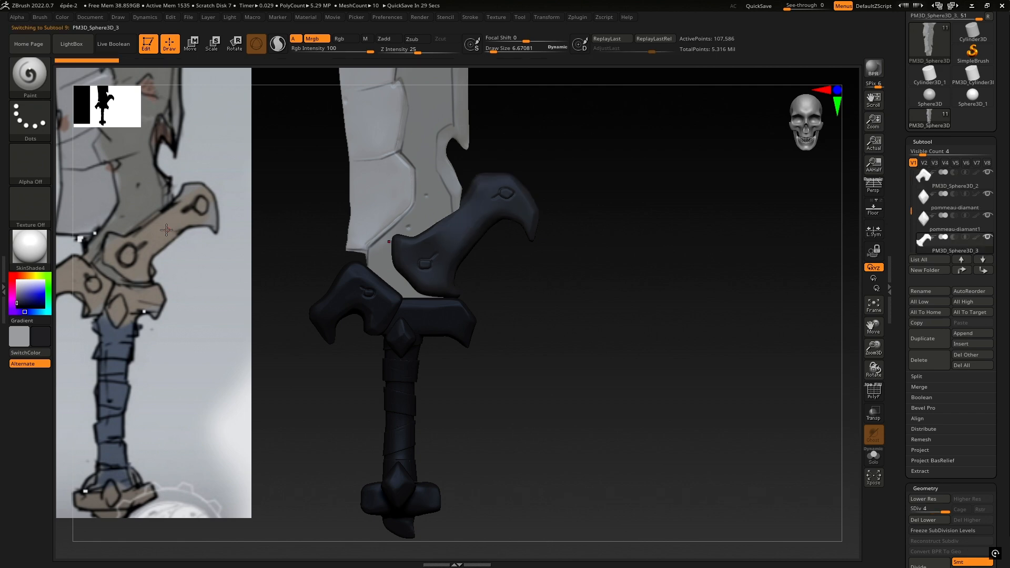
{"action": "key", "text": "c"}
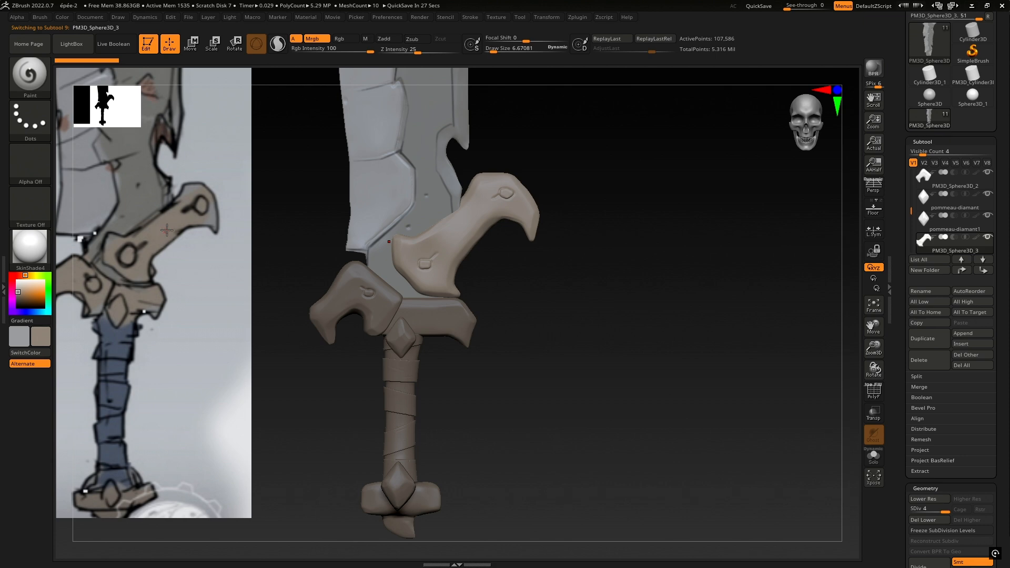
{"action": "left_click", "coordinate": [64, 17]}
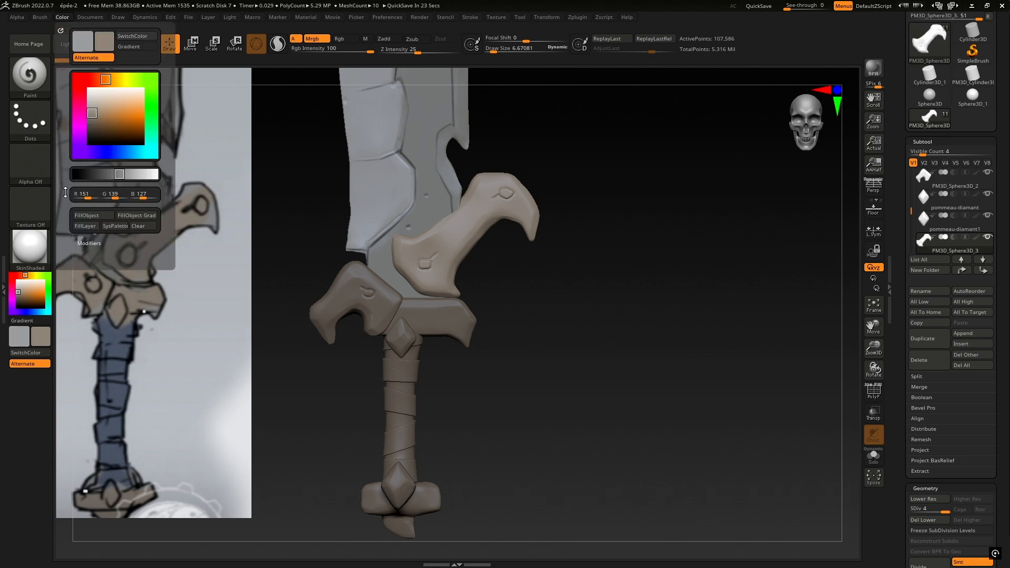
{"action": "left_click", "coordinate": [89, 217]}
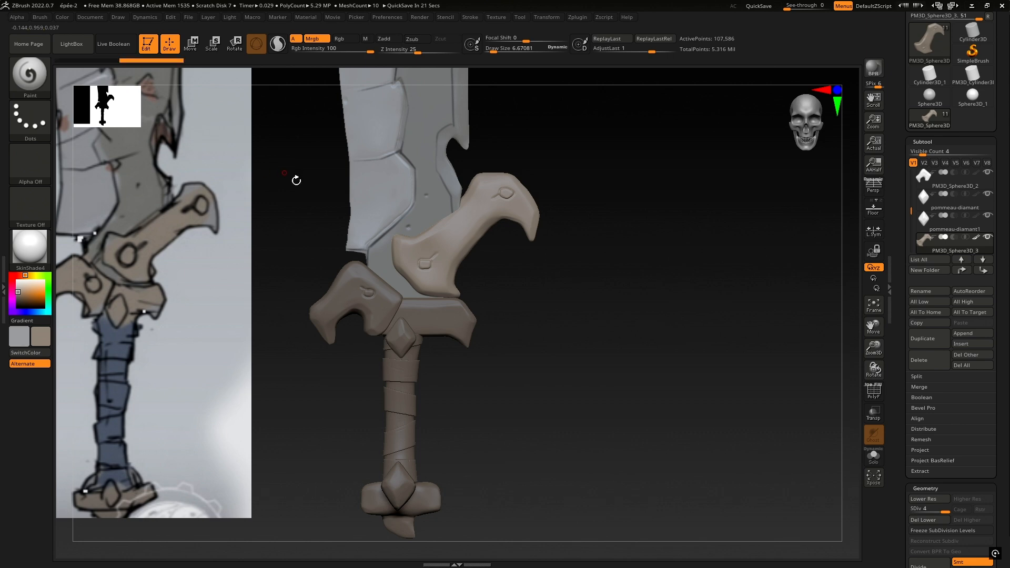
{"action": "left_click", "coordinate": [353, 268], "text": "alt"}
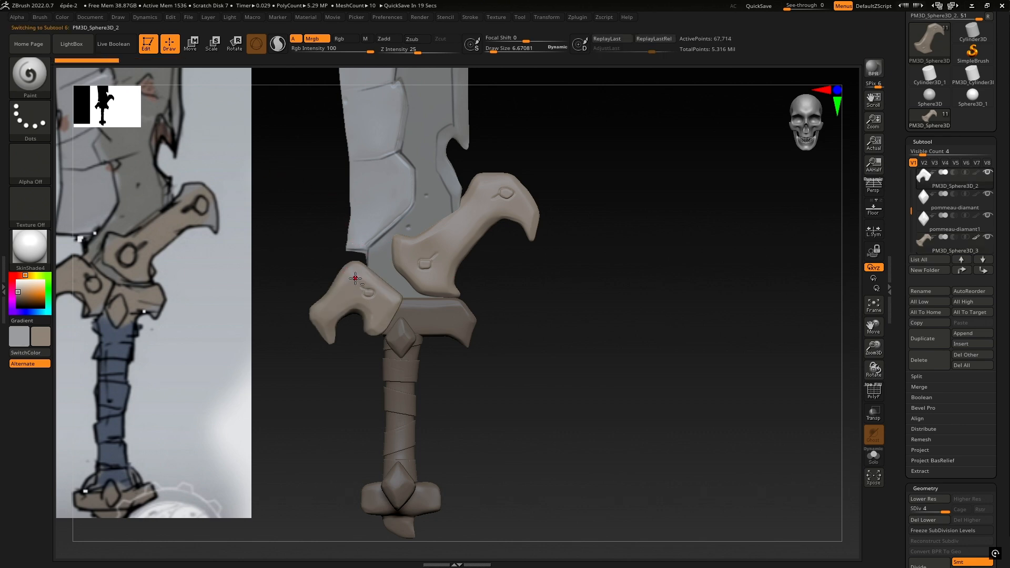
{"action": "left_click", "coordinate": [62, 17]}
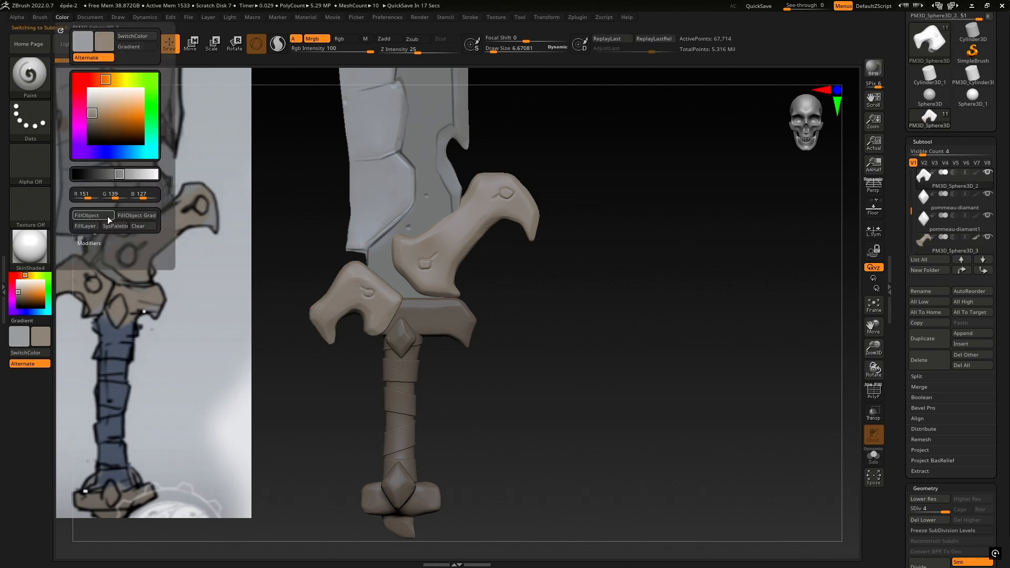
{"action": "left_click", "coordinate": [89, 215]}
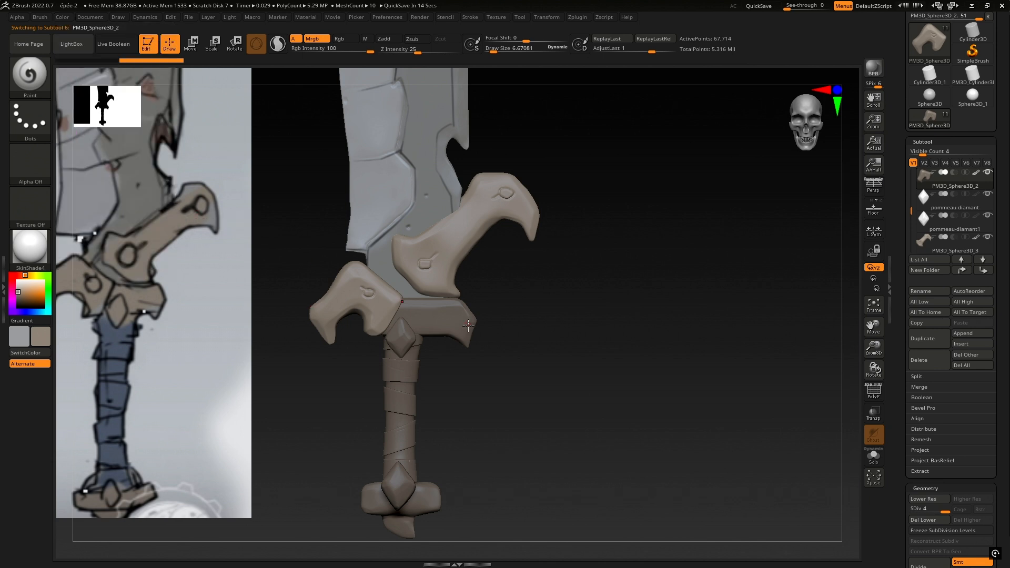
Step: Fill the pommel and its diamond ornament with the same tan-brown (RGB 151, 139, 127)
{"action": "right_click_drag", "start_coordinate": [437, 347], "coordinate": [483, 306], "text": "alt"}
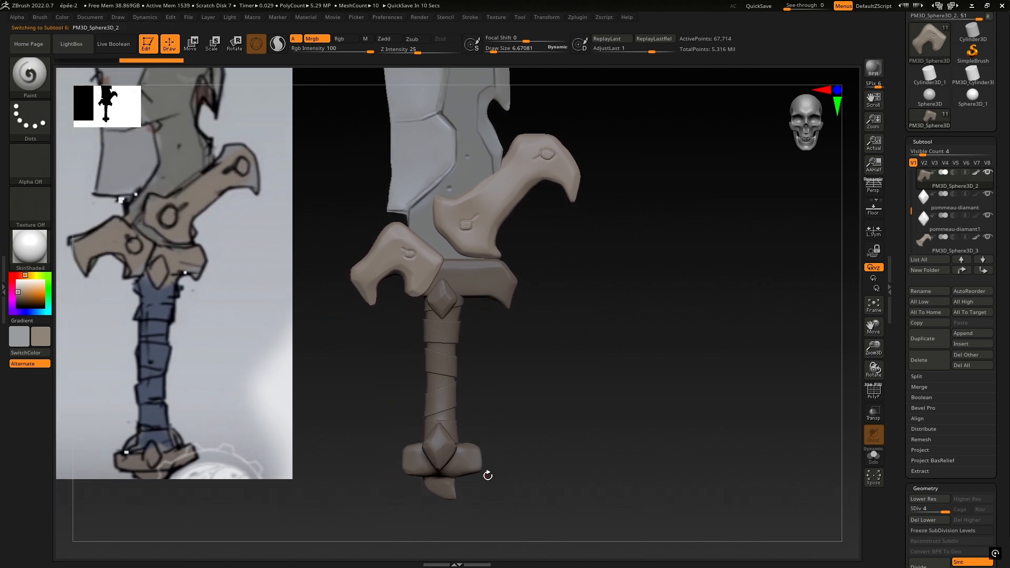
{"action": "left_click", "coordinate": [451, 488], "text": "alt"}
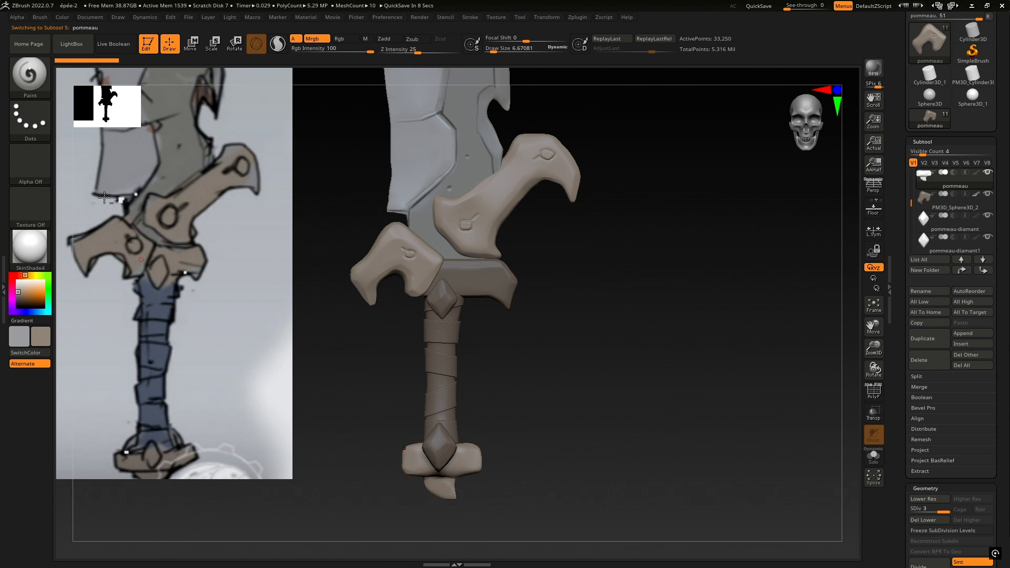
{"action": "left_click", "coordinate": [62, 16]}
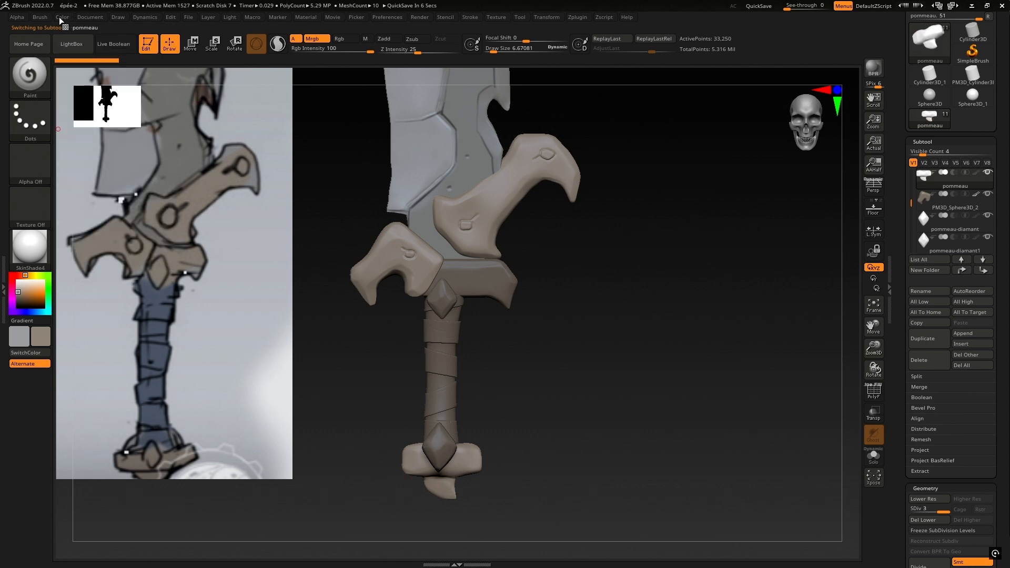
{"action": "left_click", "coordinate": [62, 17]}
{"action": "left_click", "coordinate": [94, 215]}
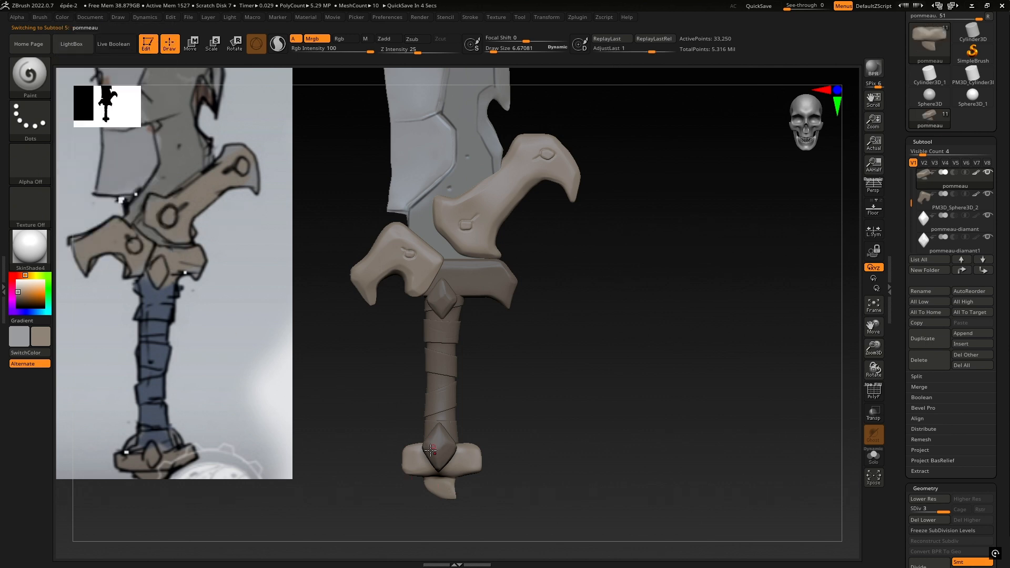
{"action": "left_click", "coordinate": [440, 444], "text": "alt"}
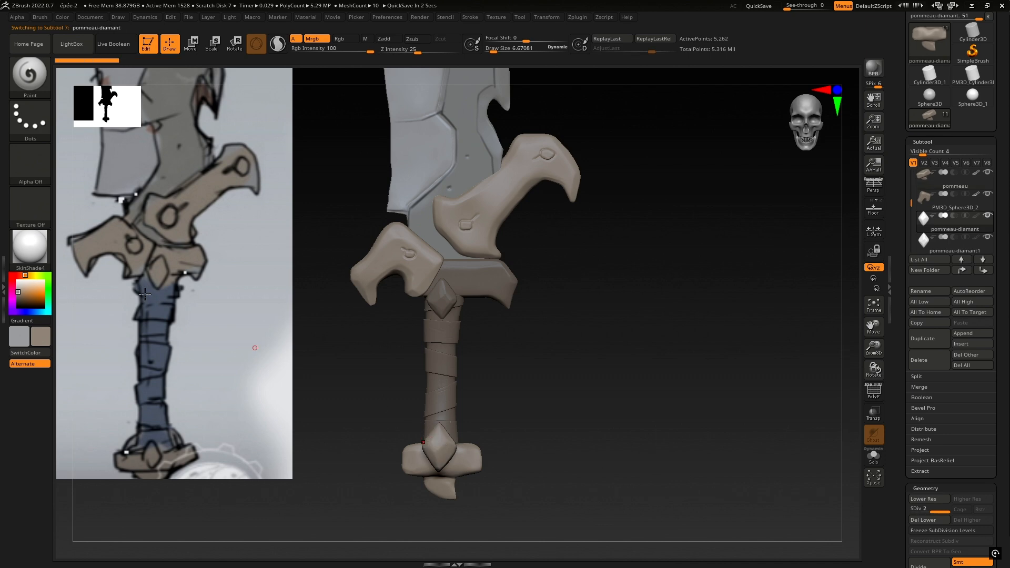
{"action": "left_click", "coordinate": [62, 18]}
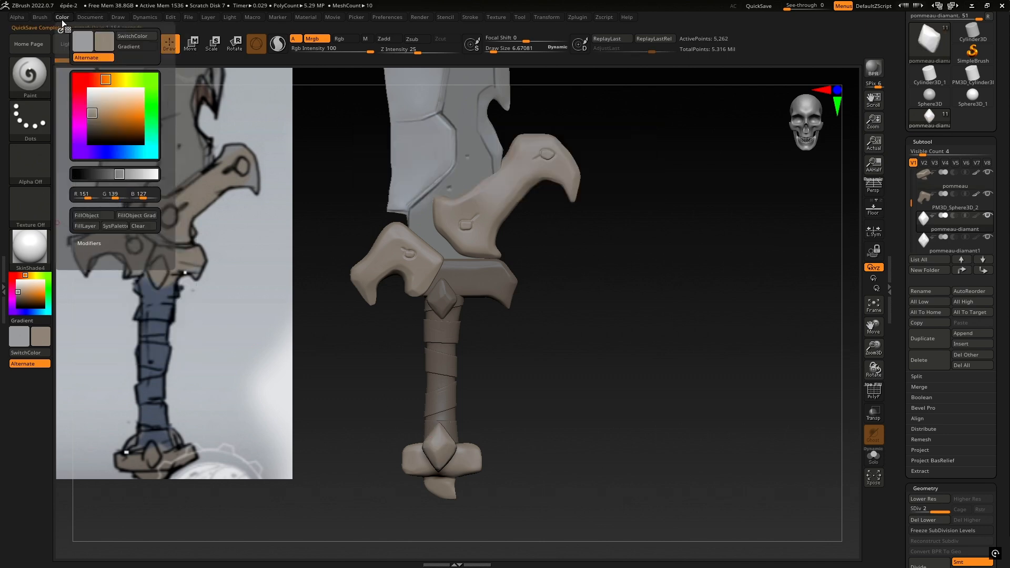
{"action": "left_click", "coordinate": [100, 217]}
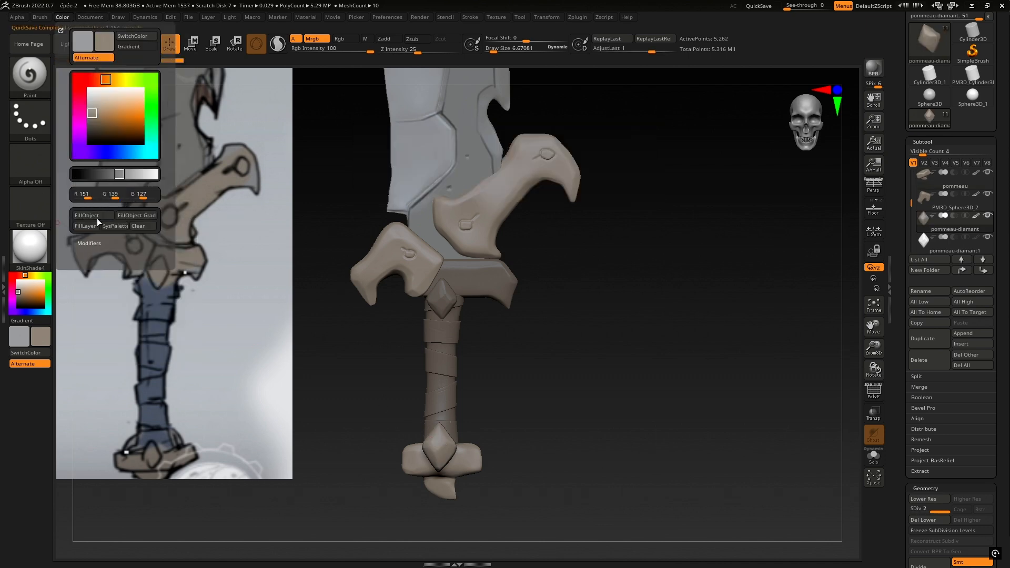
Step: Compare the blade with the concept image, sample a dark outline colour and make the blade subtool Lame1 active again
{"action": "left_click_drag", "start_coordinate": [565, 255], "coordinate": [533, 330], "text": "alt"}
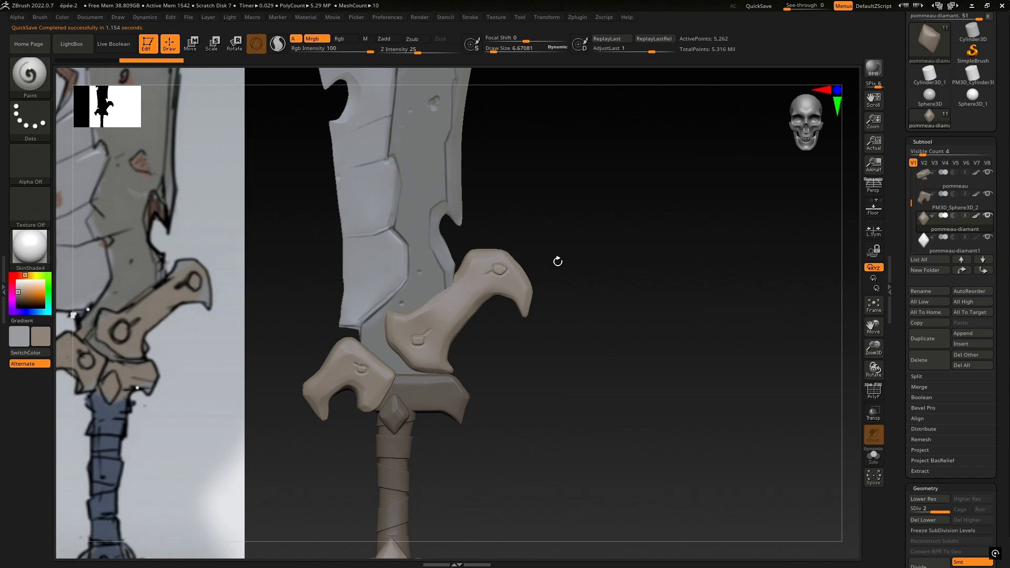
{"action": "right_click_drag", "start_coordinate": [553, 263], "coordinate": [478, 251], "text": "ctrl"}
{"action": "right_click_drag", "start_coordinate": [451, 298], "coordinate": [500, 295], "text": "ctrl"}
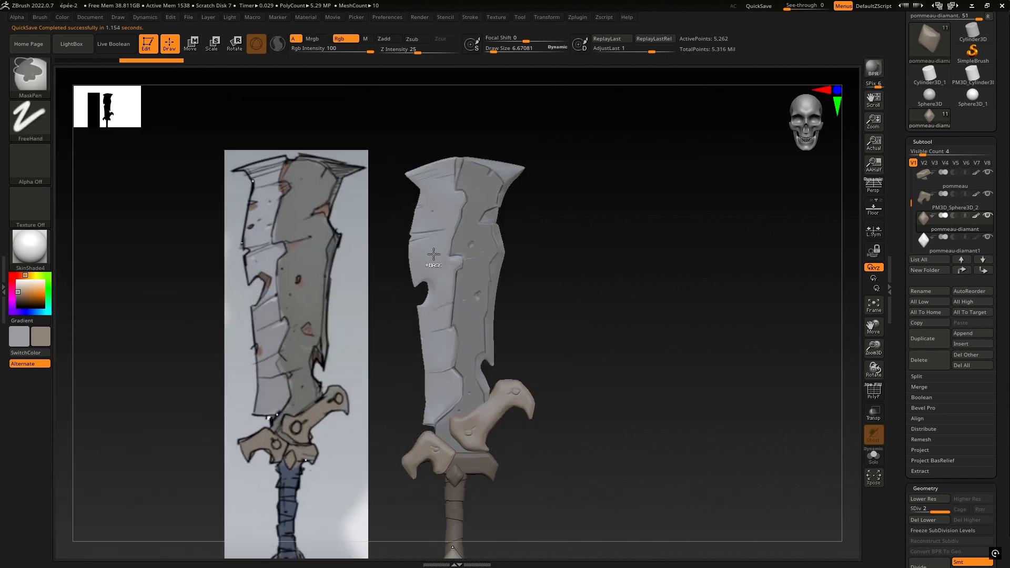
{"action": "right_click_drag", "start_coordinate": [433, 254], "coordinate": [441, 316], "text": "ctrl"}
{"action": "right_click_drag", "start_coordinate": [424, 204], "coordinate": [456, 355], "text": "alt"}
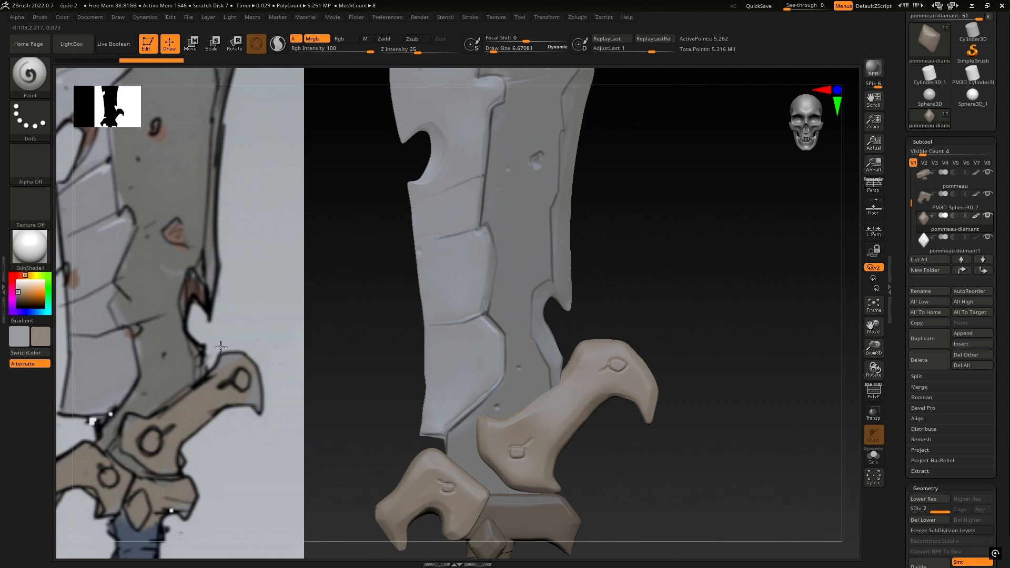
{"action": "left_click", "coordinate": [202, 303], "text": "alt"}
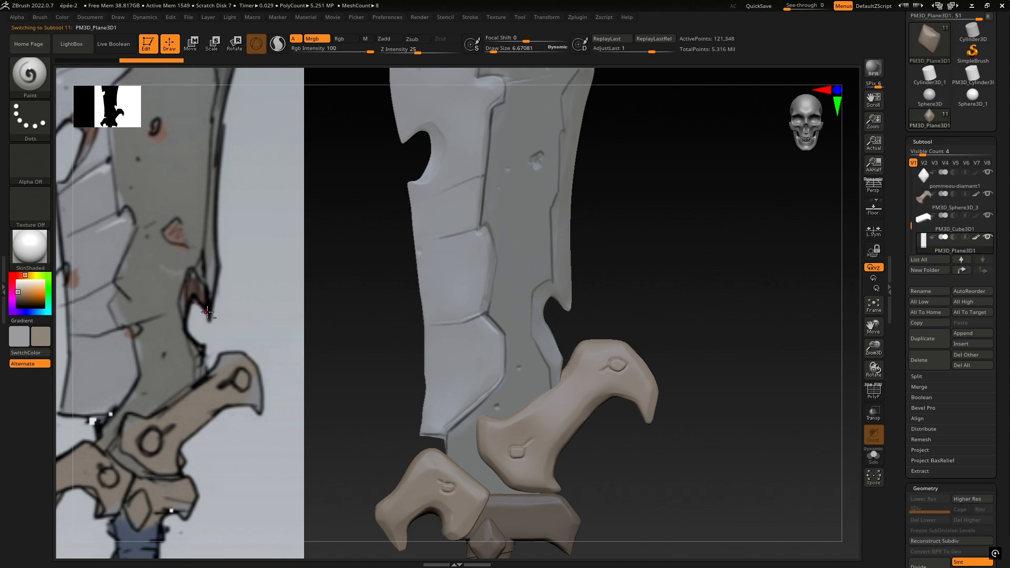
{"action": "key", "text": "c"}
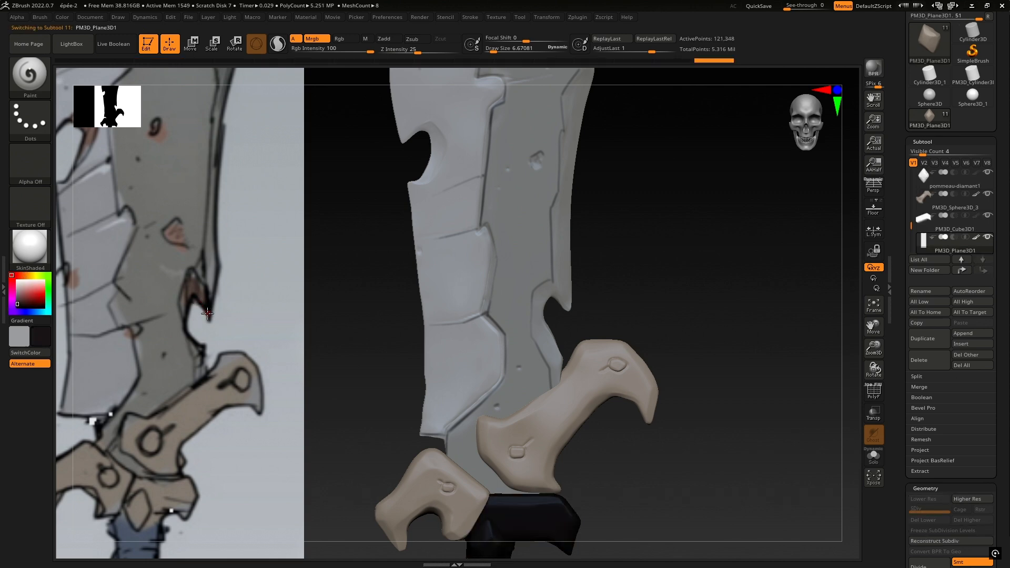
{"action": "left_click", "coordinate": [441, 162], "text": "alt"}
{"action": "right_click_drag", "start_coordinate": [448, 165], "coordinate": [466, 207], "text": "alt"}
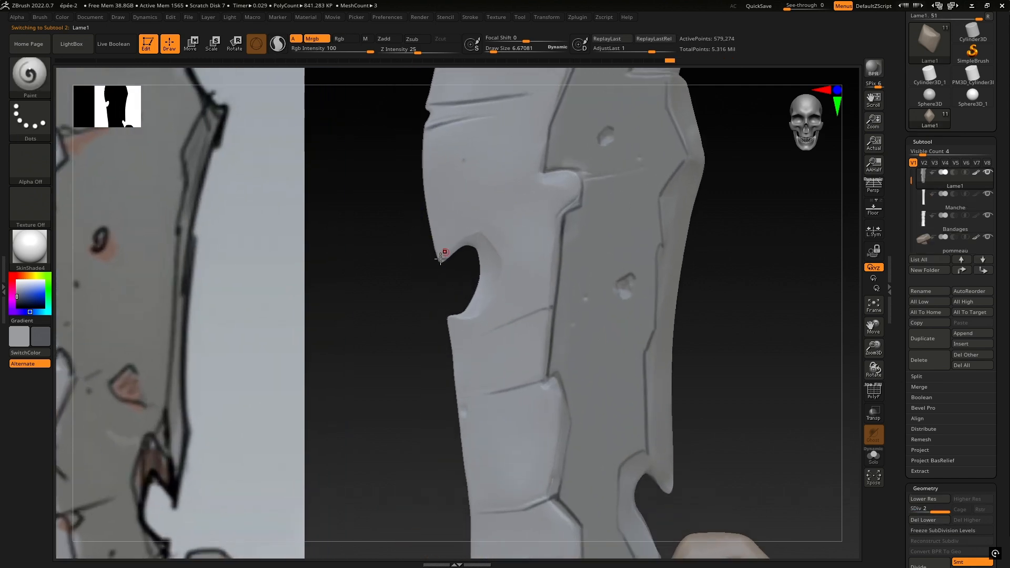
Step: Outline the bevel around the crescent notch in the light edge with dark grey, redoing the first stroke
{"action": "mouse_move", "coordinate": [441, 260]}
{"action": "left_mouse_down"}
{"action": "mouse_move", "coordinate": [479, 233]}
{"action": "mouse_move", "coordinate": [505, 248]}
{"action": "mouse_move", "coordinate": [491, 216]}
{"action": "mouse_move", "coordinate": [500, 257]}
{"action": "mouse_move", "coordinate": [489, 302]}
{"action": "left_mouse_up"}
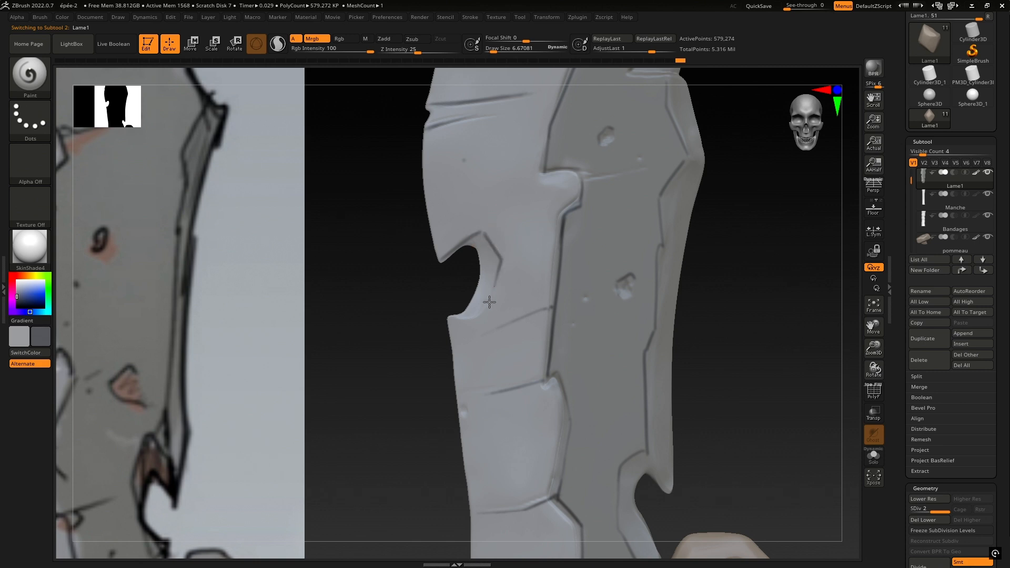
{"action": "key", "text": "ctrl+z"}
{"action": "left_click_drag", "start_coordinate": [479, 233], "coordinate": [500, 268]}
{"action": "left_click_drag", "start_coordinate": [450, 321], "coordinate": [447, 320]}
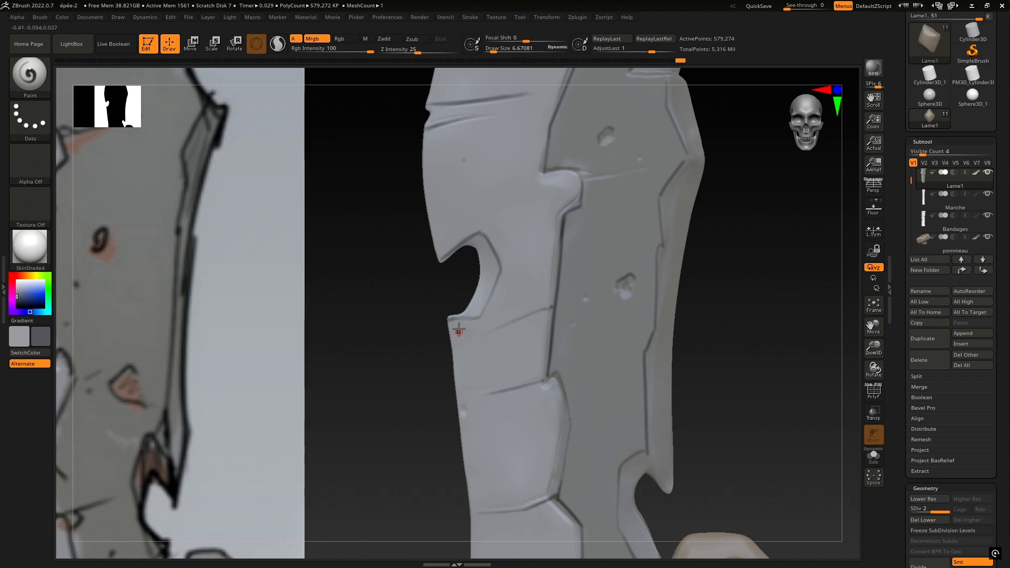
{"action": "left_click_drag", "start_coordinate": [473, 283], "coordinate": [466, 272]}
Step: Darken the outer rim of the upper light edge around its small nicks and cracks with dark grey
{"action": "mouse_move", "coordinate": [486, 226]}
{"action": "right_mouse_down"}
{"action": "mouse_move", "coordinate": [483, 248]}
{"action": "mouse_move", "coordinate": [496, 226]}
{"action": "right_mouse_up"}
{"action": "right_click_drag", "start_coordinate": [416, 140], "coordinate": [432, 135]}
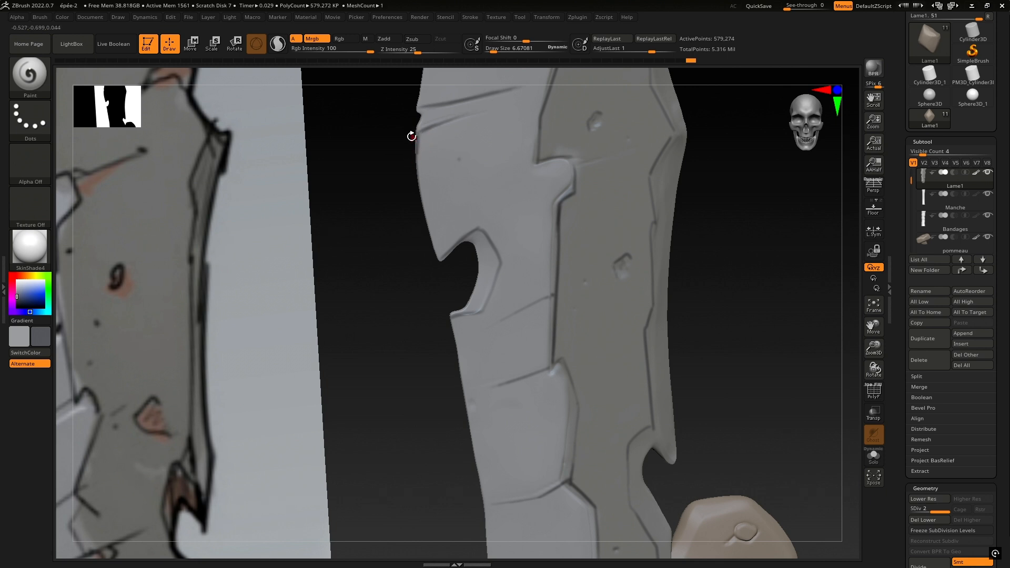
{"action": "right_click_drag", "start_coordinate": [411, 136], "coordinate": [356, 242]}
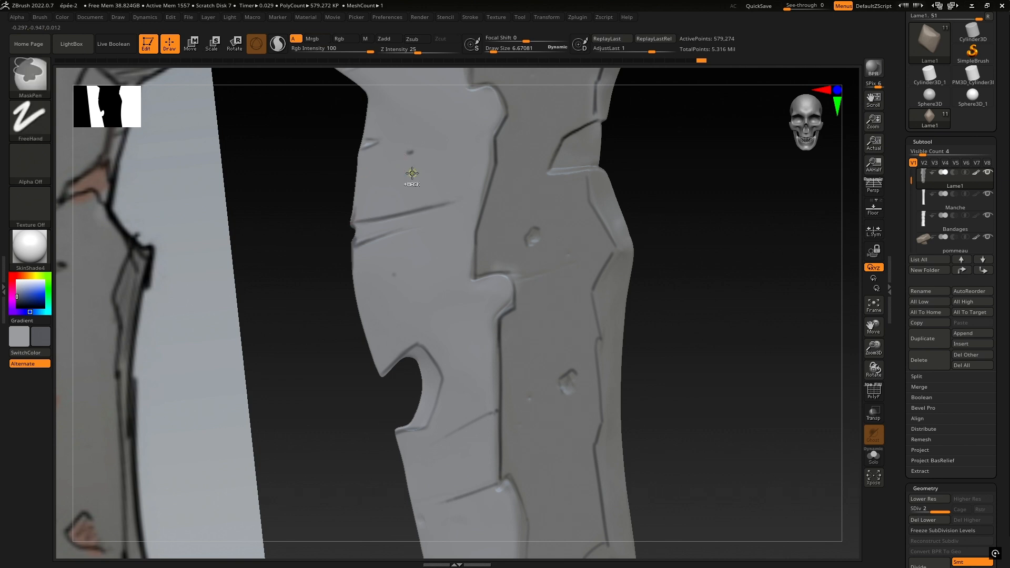
{"action": "right_click_drag", "start_coordinate": [410, 172], "coordinate": [393, 157], "text": "ctrl"}
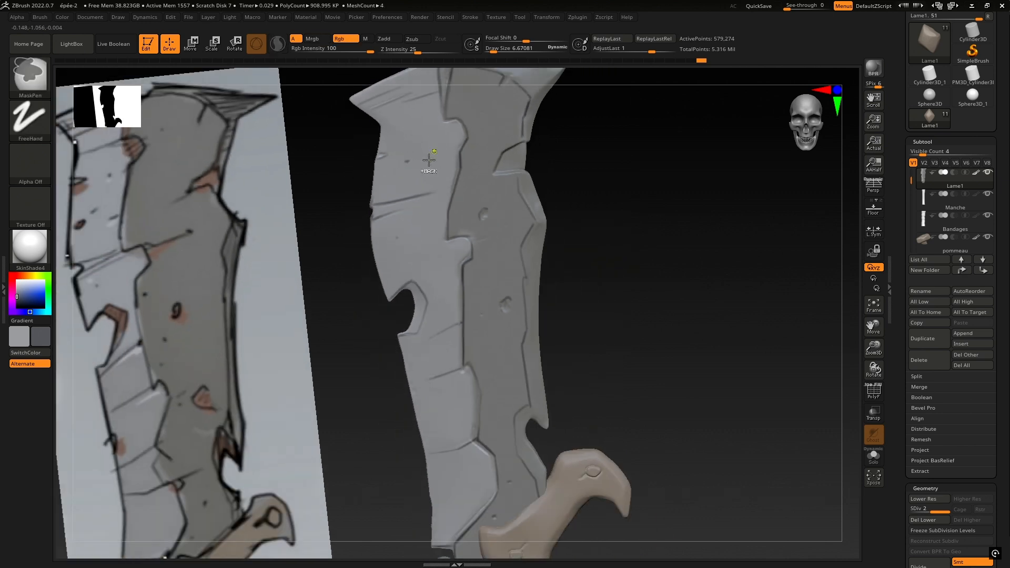
{"action": "mouse_move", "coordinate": [374, 118]}
{"action": "right_mouse_down"}
{"action": "mouse_move", "coordinate": [372, 127]}
{"action": "mouse_move", "coordinate": [408, 117]}
{"action": "right_mouse_up"}
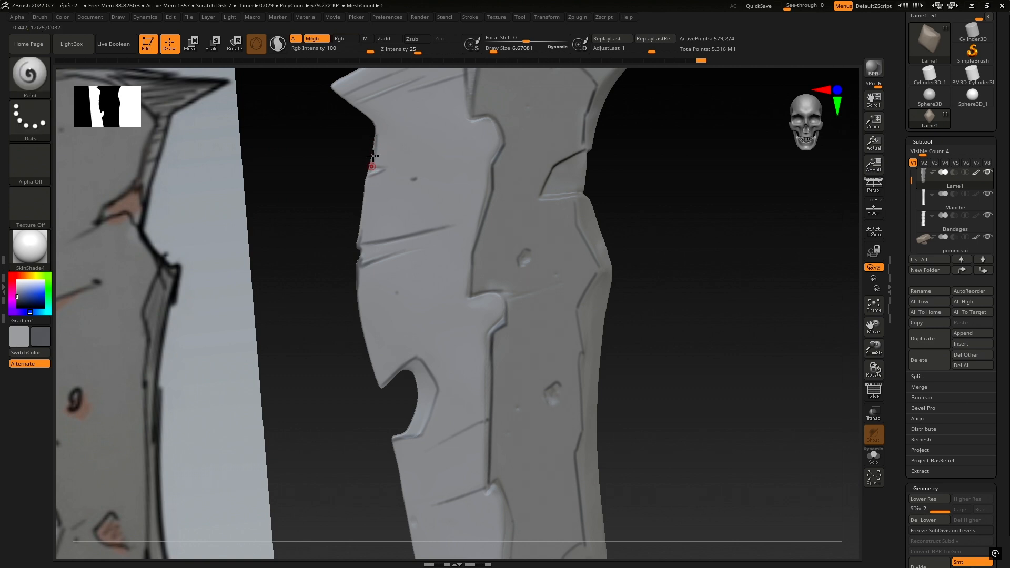
{"action": "mouse_move", "coordinate": [370, 175]}
{"action": "left_mouse_down"}
{"action": "mouse_move", "coordinate": [370, 166]}
{"action": "mouse_move", "coordinate": [359, 241]}
{"action": "mouse_move", "coordinate": [363, 223]}
{"action": "left_mouse_up"}
{"action": "right_click_drag", "start_coordinate": [403, 303], "coordinate": [356, 203], "text": "alt"}
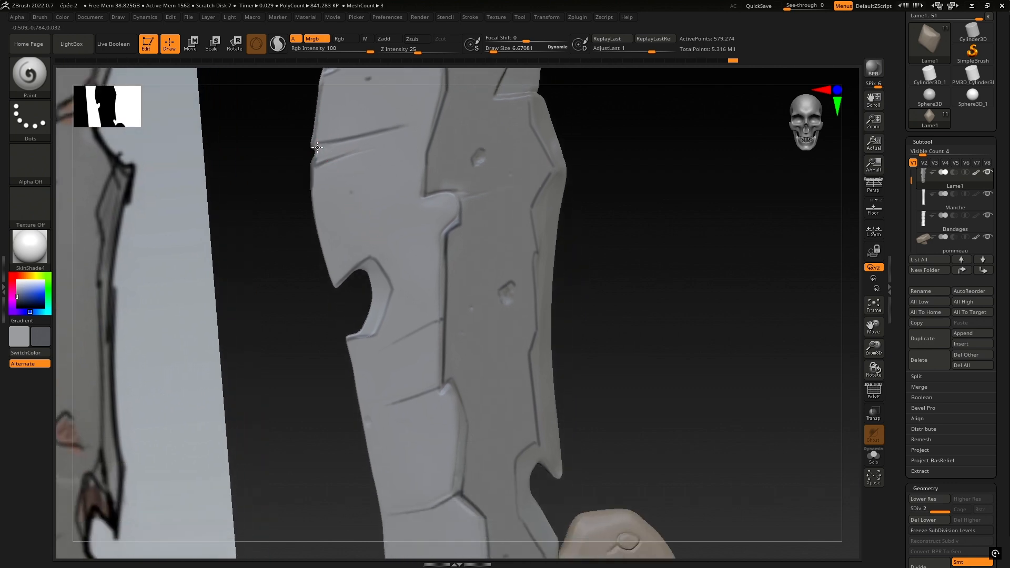
{"action": "left_click_drag", "start_coordinate": [349, 143], "coordinate": [350, 157]}
Step: Paint a thin dark grey line along the light edge's outer rim from the crescent notch down to the guard
{"action": "mouse_move", "coordinate": [376, 339]}
{"action": "right_mouse_down", "text": "alt"}
{"action": "mouse_move", "coordinate": [313, 191]}
{"action": "mouse_move", "coordinate": [329, 167]}
{"action": "right_mouse_up", "text": "alt"}
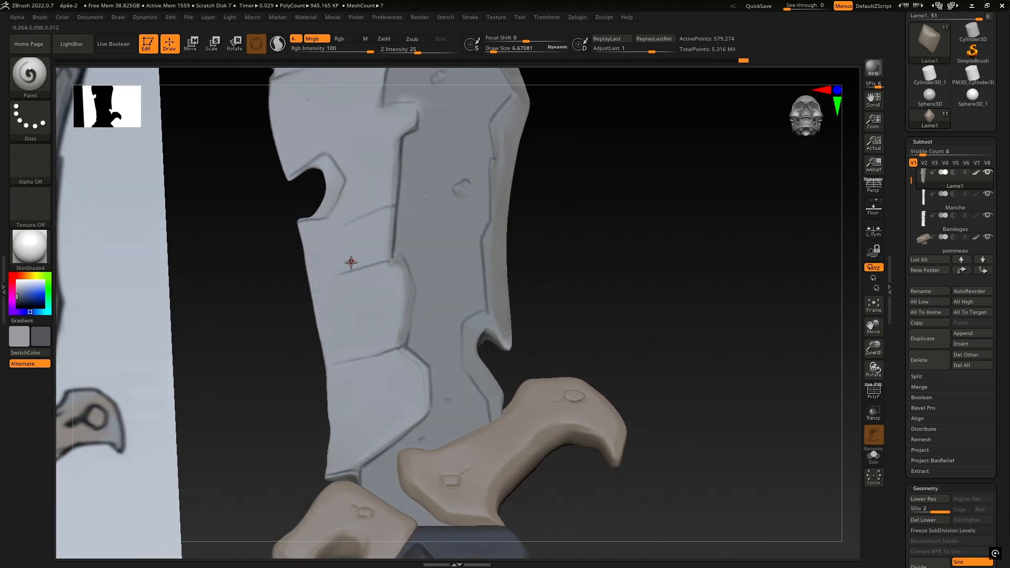
{"action": "mouse_move", "coordinate": [350, 262]}
{"action": "right_mouse_down"}
{"action": "mouse_move", "coordinate": [387, 248]}
{"action": "mouse_move", "coordinate": [380, 326]}
{"action": "mouse_move", "coordinate": [507, 307]}
{"action": "mouse_move", "coordinate": [424, 345]}
{"action": "mouse_move", "coordinate": [425, 283]}
{"action": "mouse_move", "coordinate": [409, 223]}
{"action": "mouse_move", "coordinate": [417, 263]}
{"action": "mouse_move", "coordinate": [408, 300]}
{"action": "mouse_move", "coordinate": [361, 354]}
{"action": "right_mouse_up"}
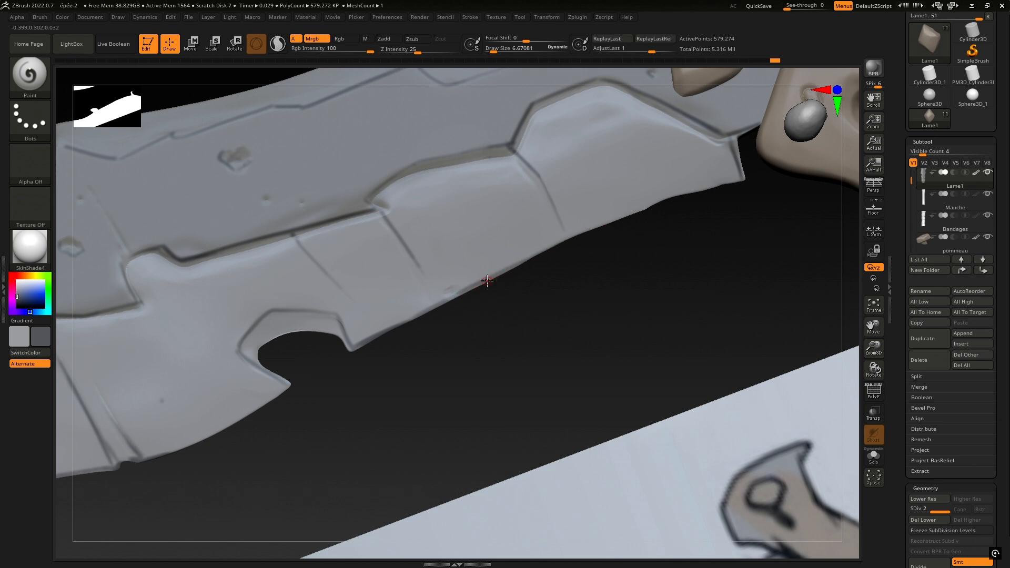
{"action": "mouse_move", "coordinate": [577, 234]}
{"action": "left_mouse_down"}
{"action": "mouse_move", "coordinate": [667, 195]}
{"action": "mouse_move", "coordinate": [739, 182]}
{"action": "left_mouse_up"}
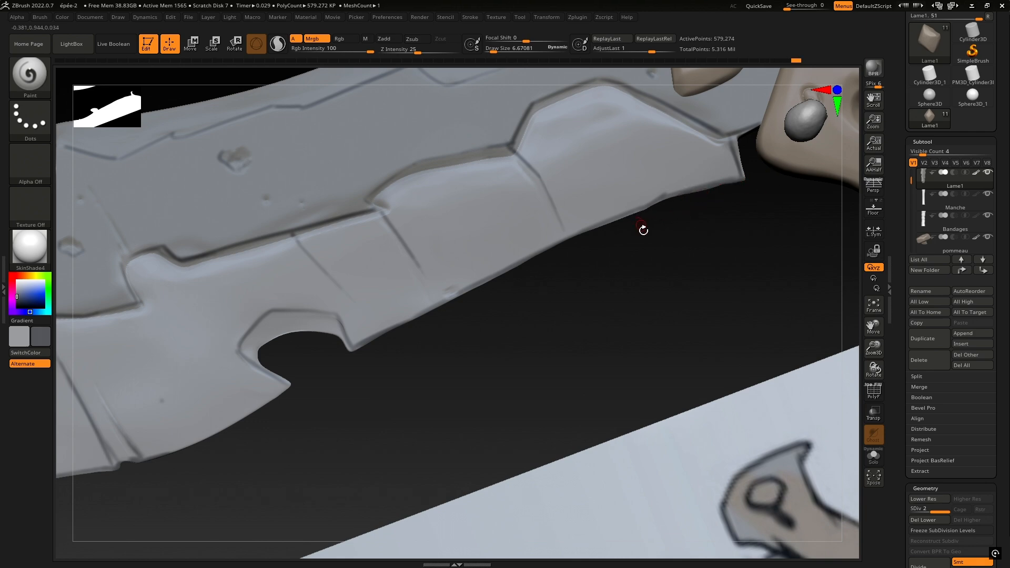
Step: Compare the whole sword with the concept image from the front and from slightly turned angles
{"action": "left_click_drag", "start_coordinate": [642, 227], "coordinate": [608, 211]}
{"action": "left_click", "coordinate": [806, 124]}
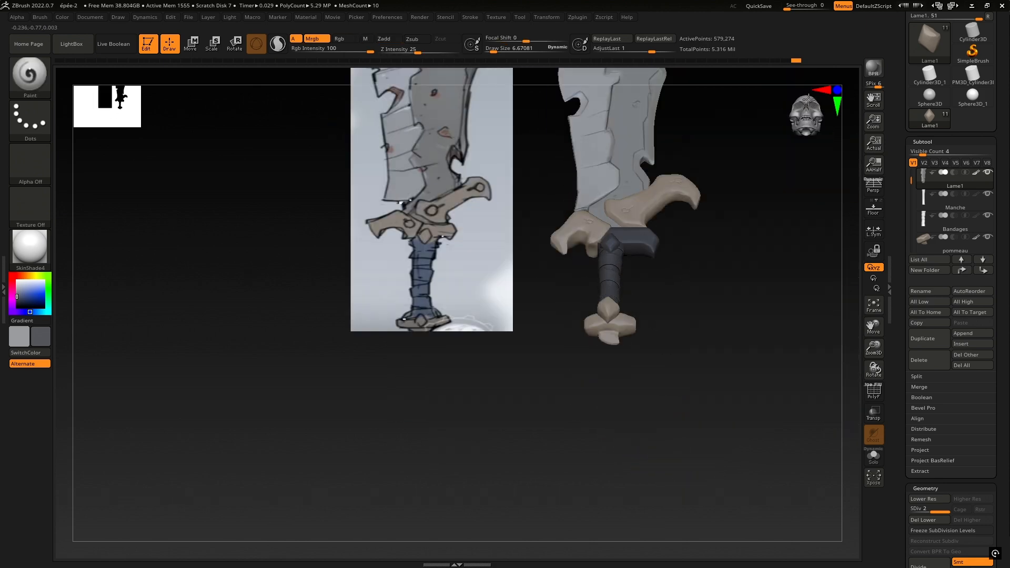
{"action": "left_click", "coordinate": [802, 127]}
{"action": "left_click", "coordinate": [787, 135]}
{"action": "left_click", "coordinate": [806, 124]}
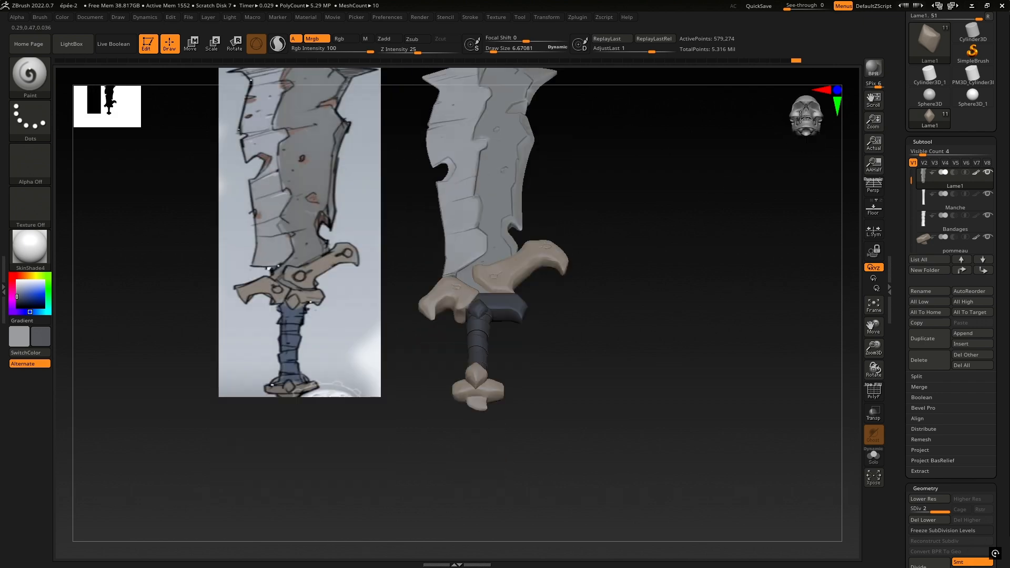
{"action": "left_click", "coordinate": [800, 132]}
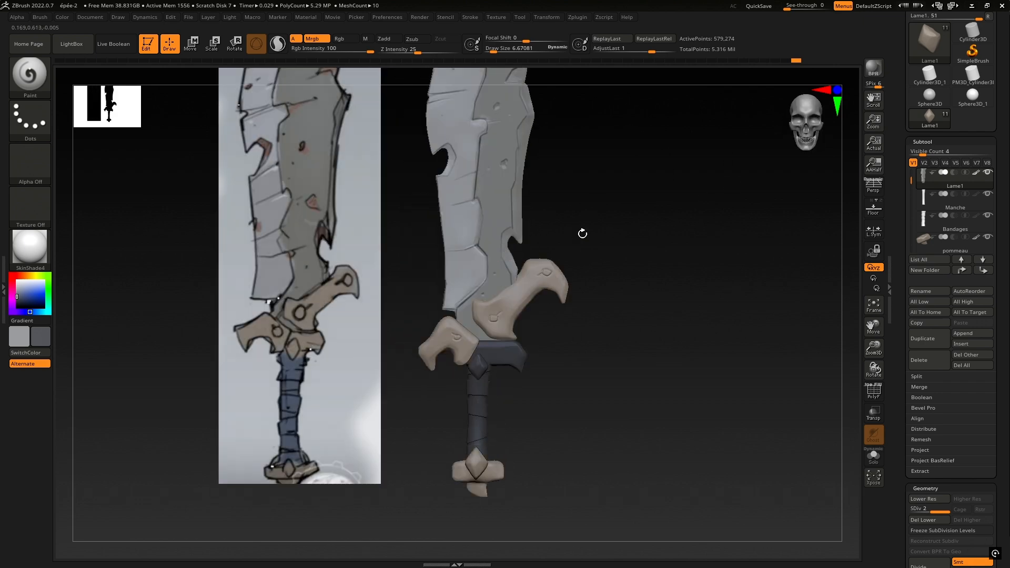
{"action": "left_click_drag", "start_coordinate": [810, 123], "coordinate": [799, 122]}
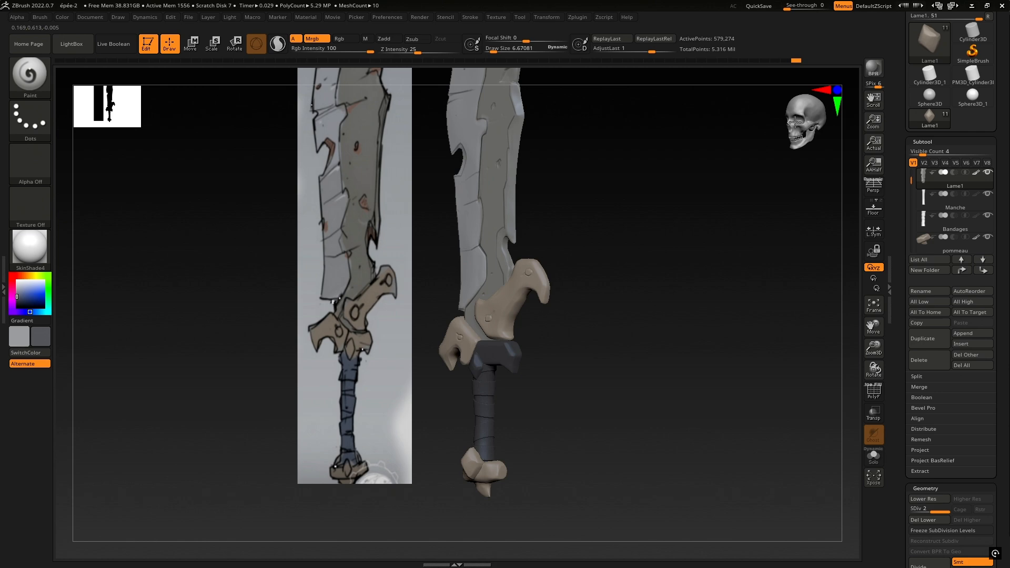
{"action": "left_click", "coordinate": [794, 122]}
{"action": "left_click", "coordinate": [804, 122]}
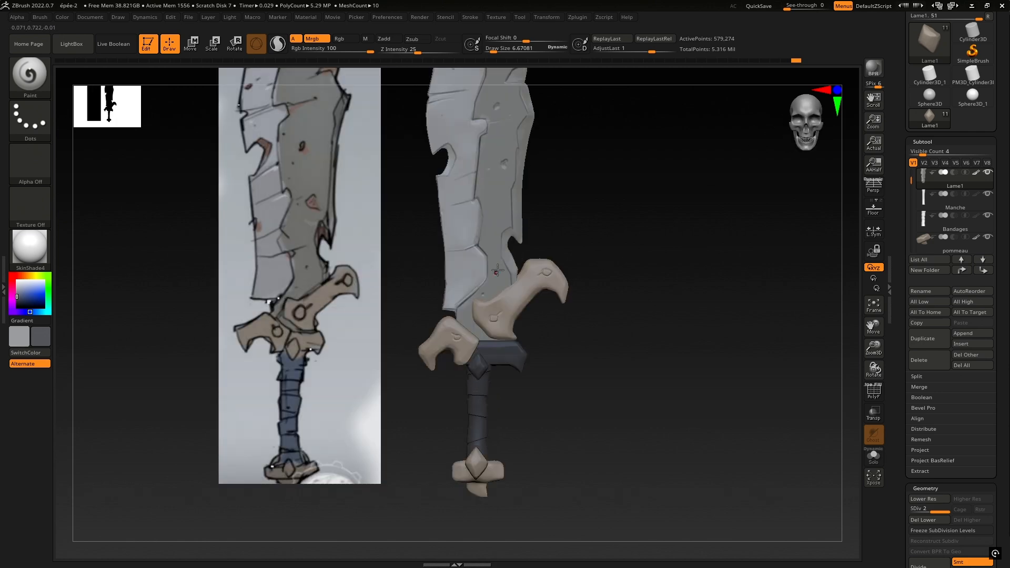
Step: Make the large upper guard piece PM3D_Sphere3D_3 the active subtool and bring the matching guard in the concept image alongside it
{"action": "key", "text": "ctrl"}
{"action": "left_click_drag", "start_coordinate": [526, 252], "coordinate": [738, 278], "text": "alt"}
{"action": "right_click_drag", "start_coordinate": [738, 277], "coordinate": [768, 274], "text": "ctrl"}
{"action": "right_click_drag", "start_coordinate": [532, 279], "coordinate": [631, 279], "text": "ctrl"}
{"action": "left_click", "coordinate": [509, 295], "text": "alt"}
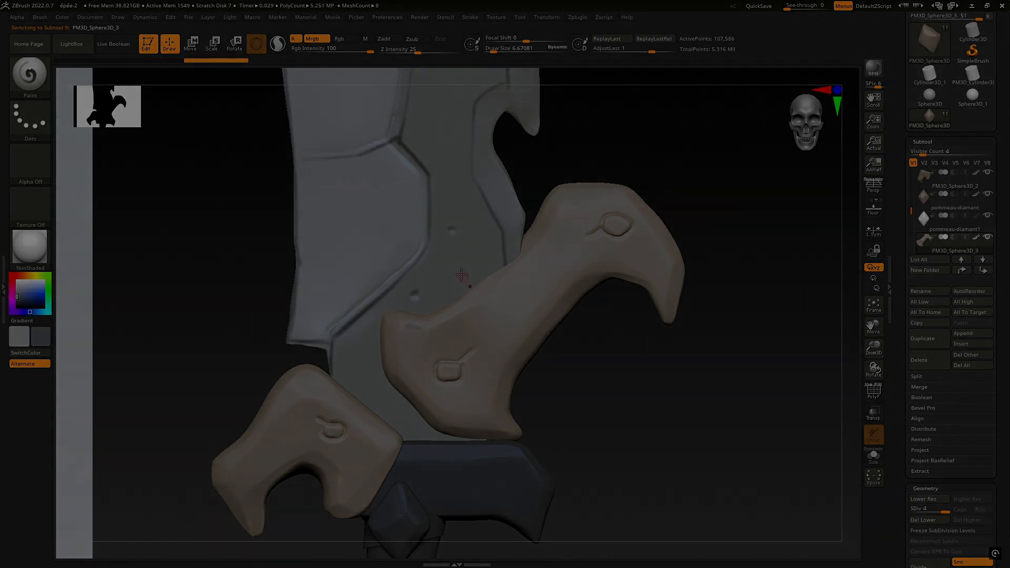
{"action": "right_click_drag", "start_coordinate": [156, 316], "coordinate": [230, 291], "text": "alt"}
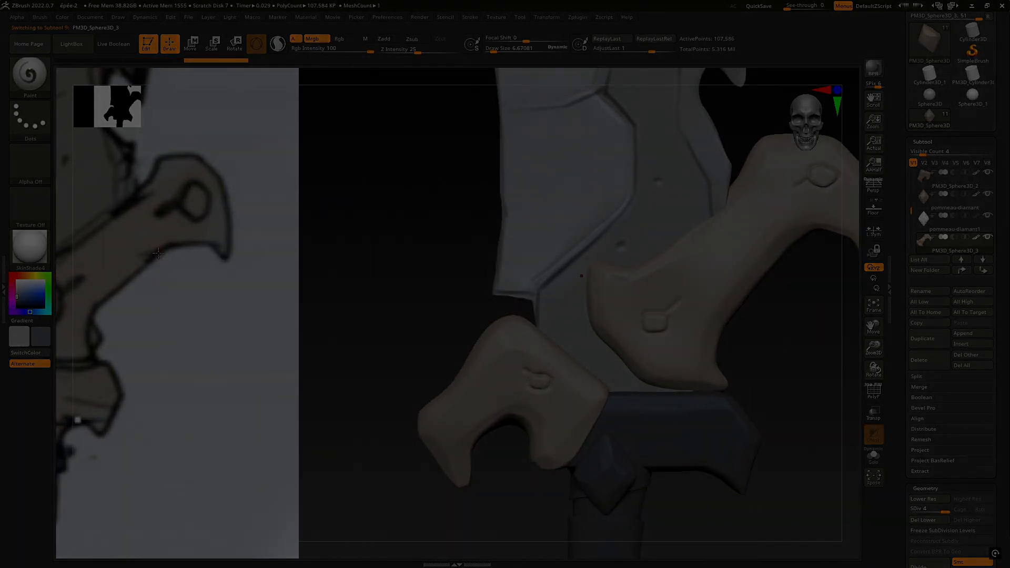